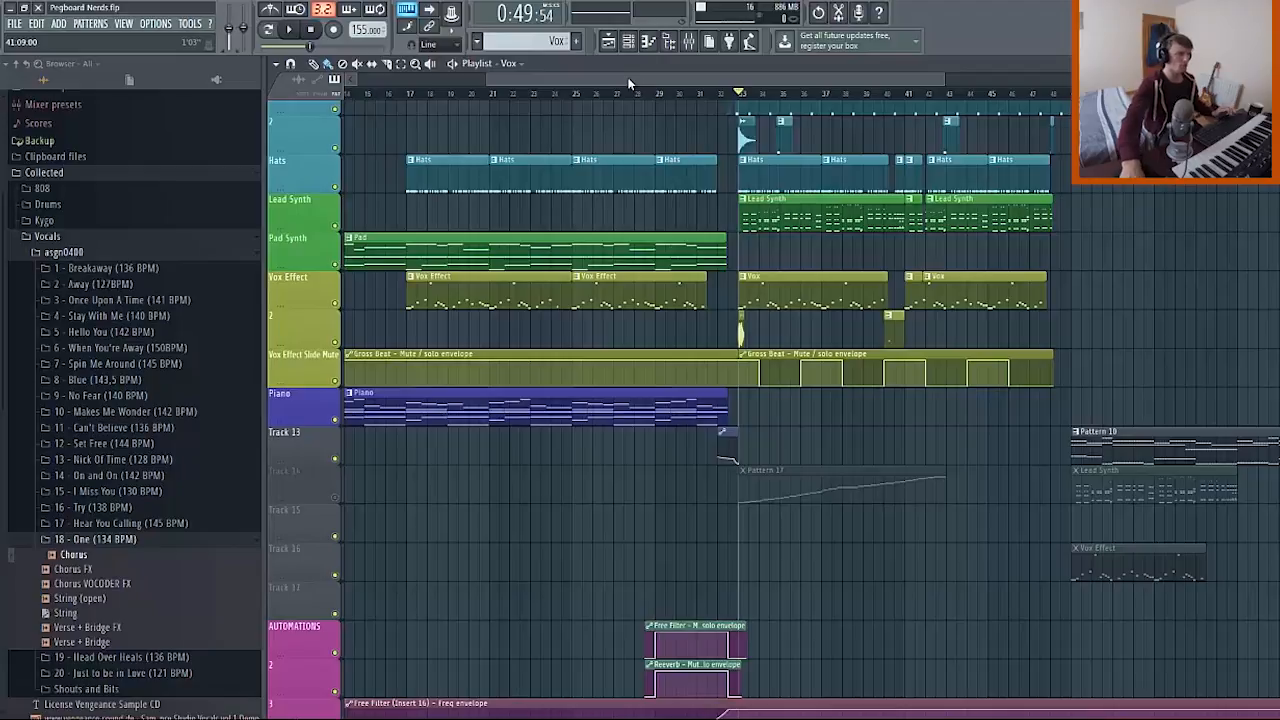
Play the arrangement through the build-up and the drop.
click(629, 82)
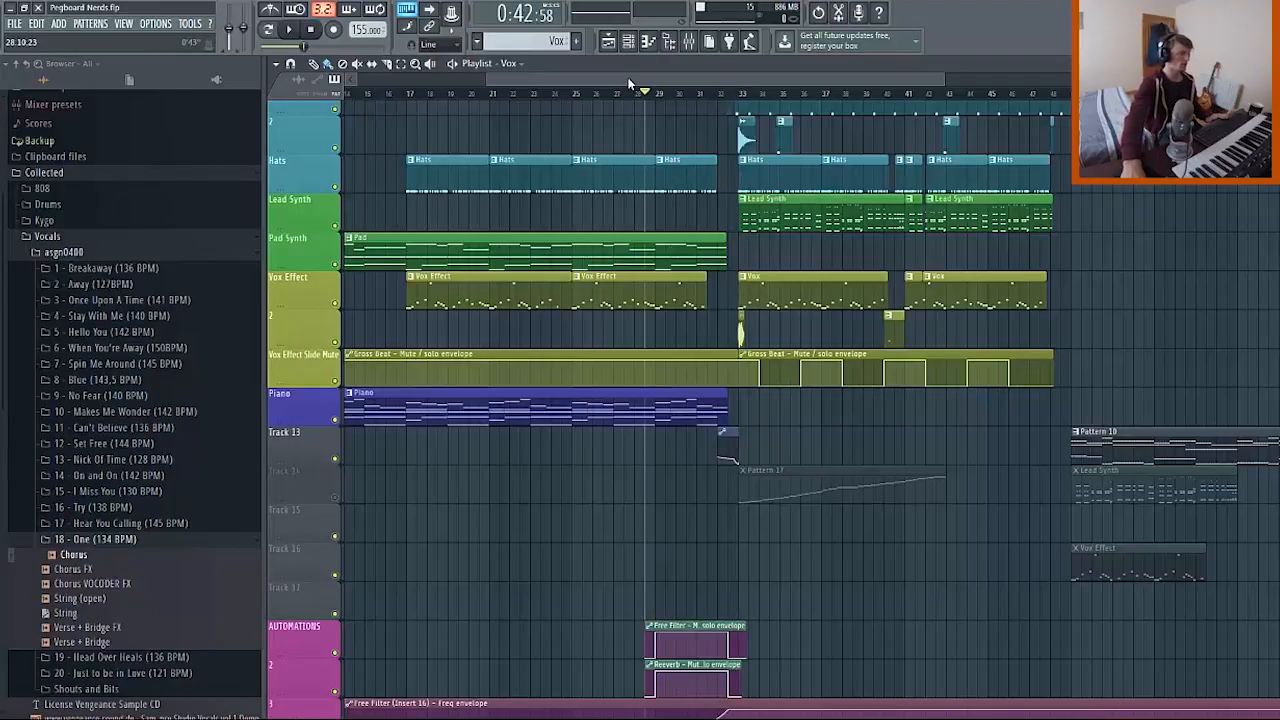
key(space)
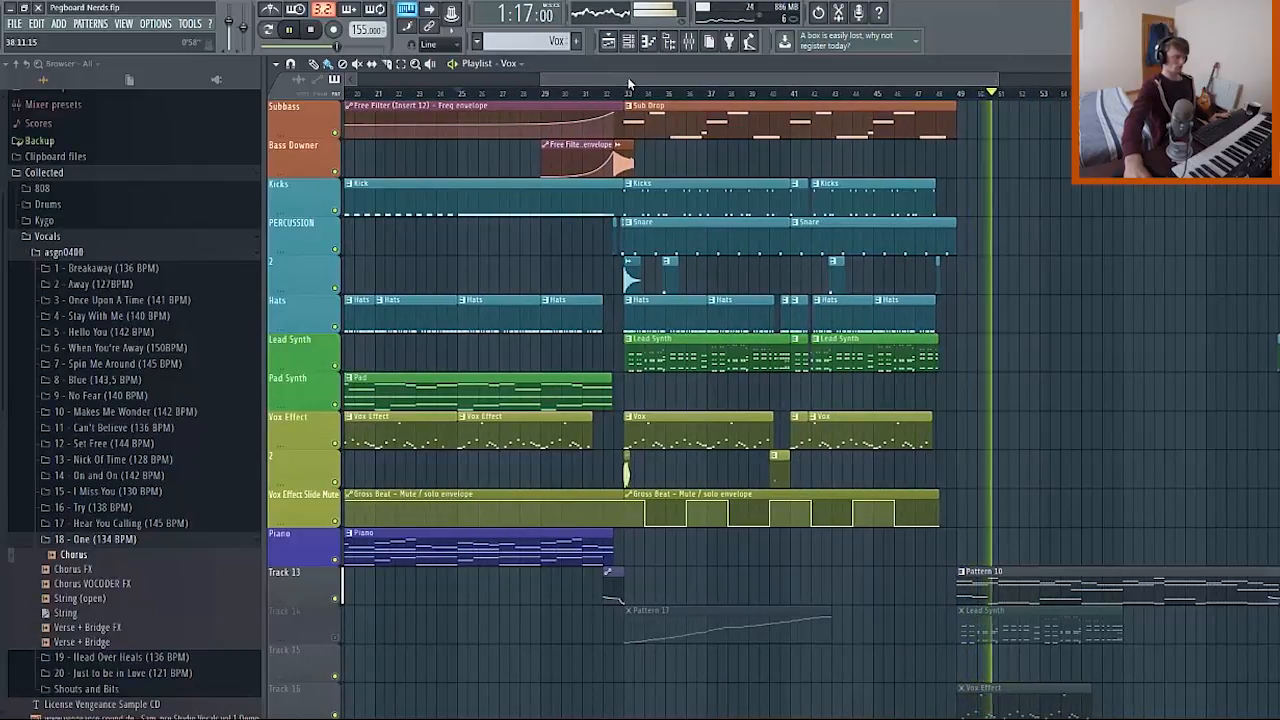
key(space)
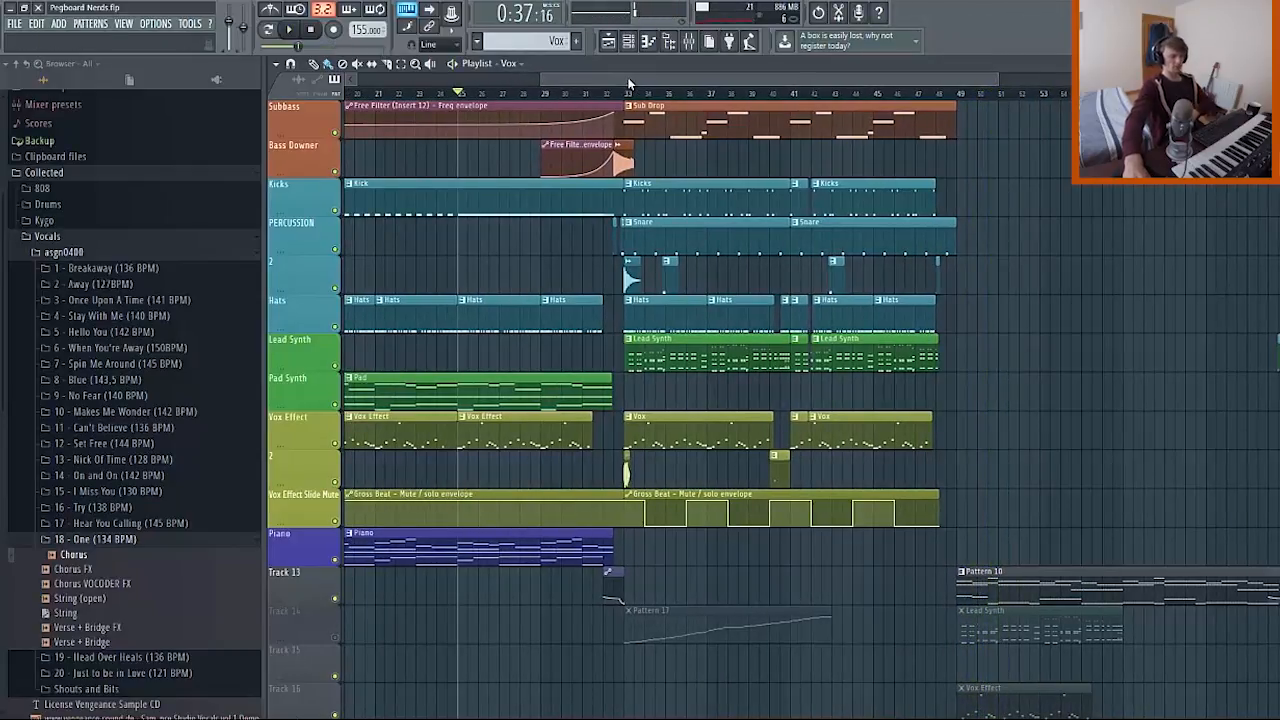
Solo the Vox Effect track, the track 2 below it and Vox Effect Slide Mute, and play them from bar 33.
scroll(629, 83, right, 3)
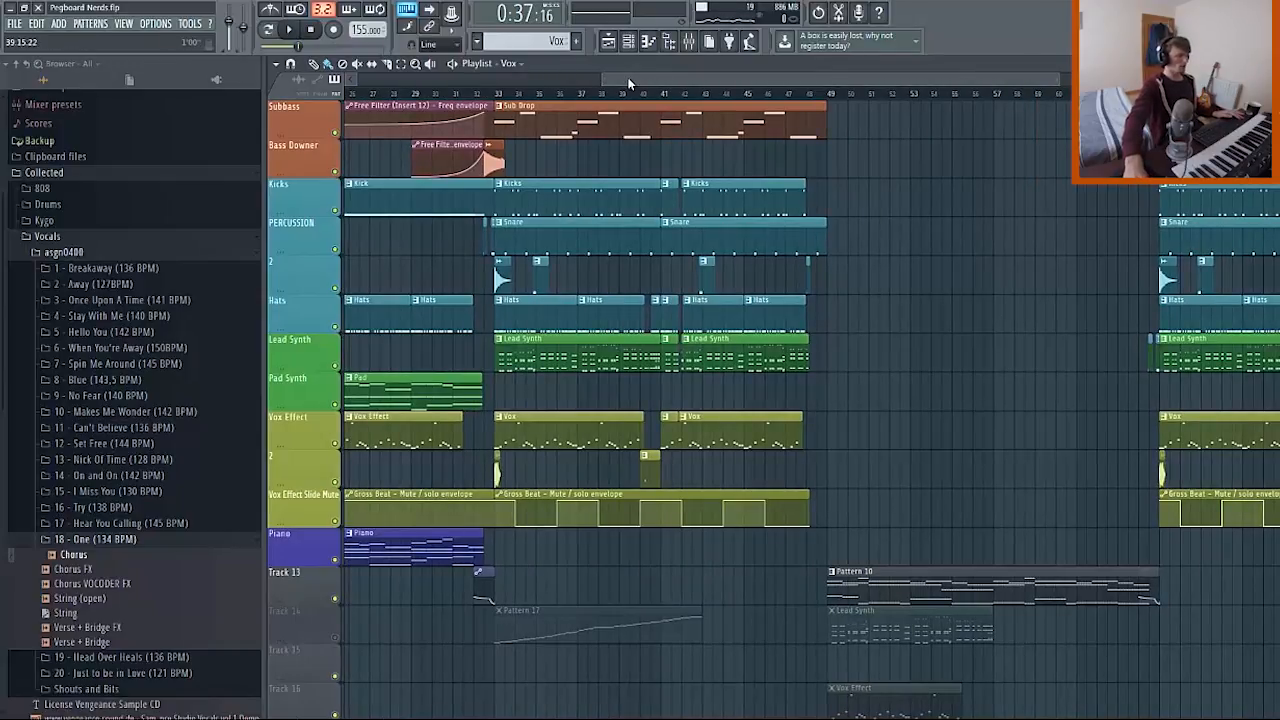
ctrl+click(335, 443)
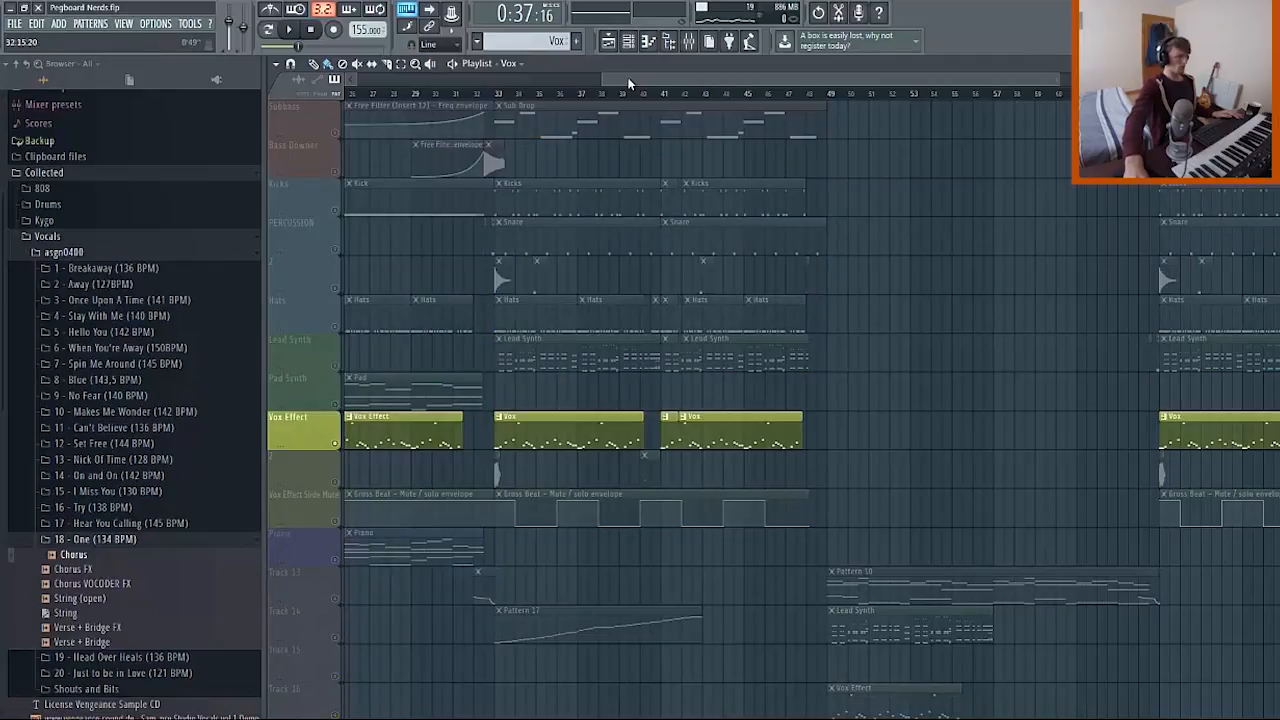
key(space)
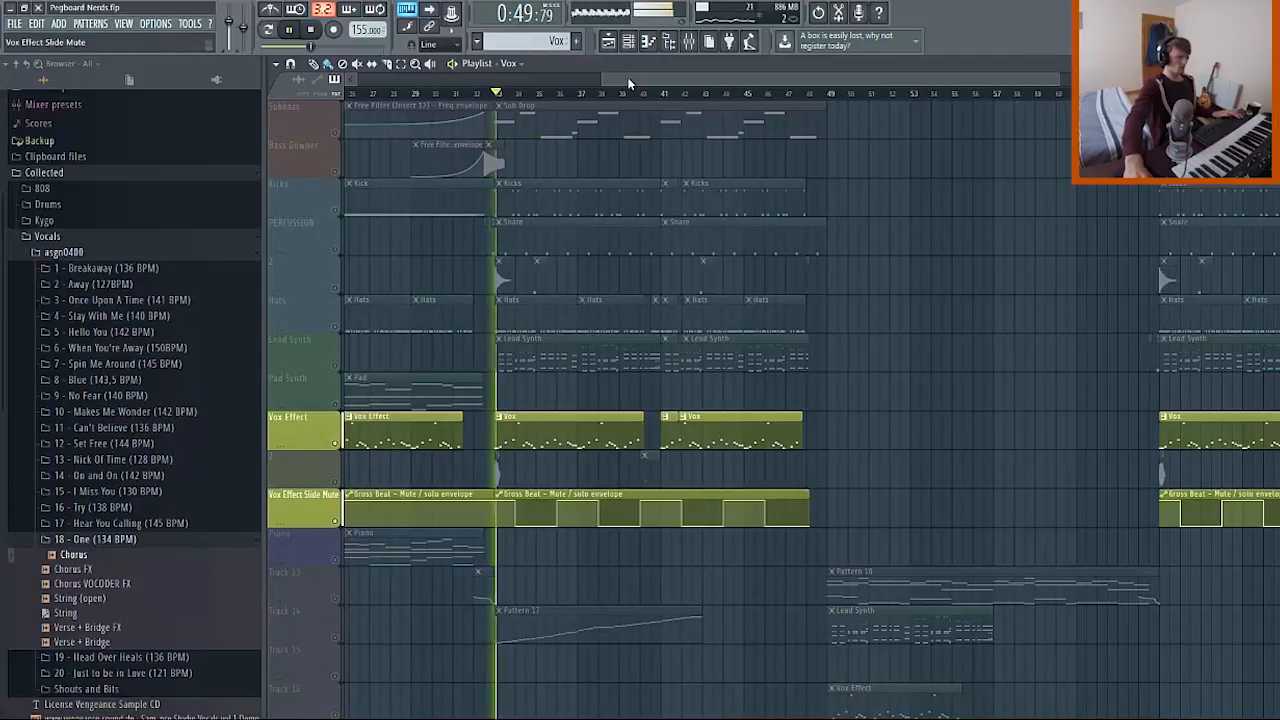
drag(612, 430, 738, 342)
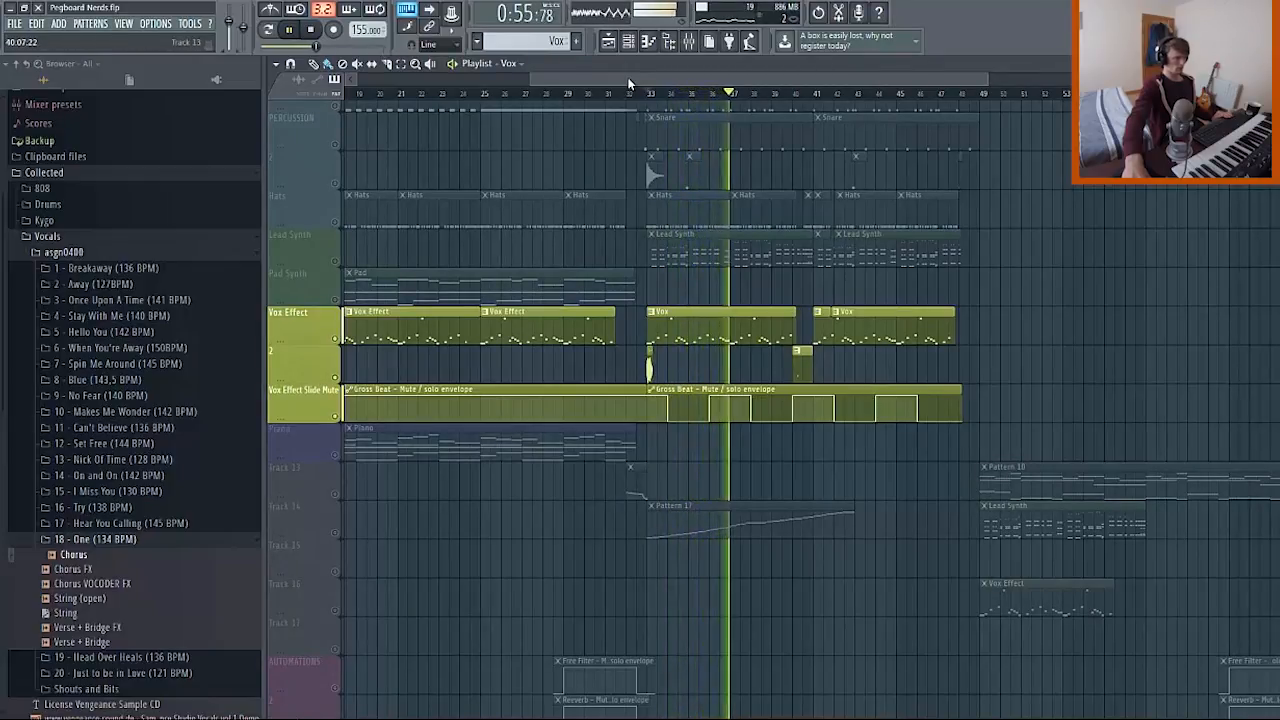
scroll(629, 83, up, 1)
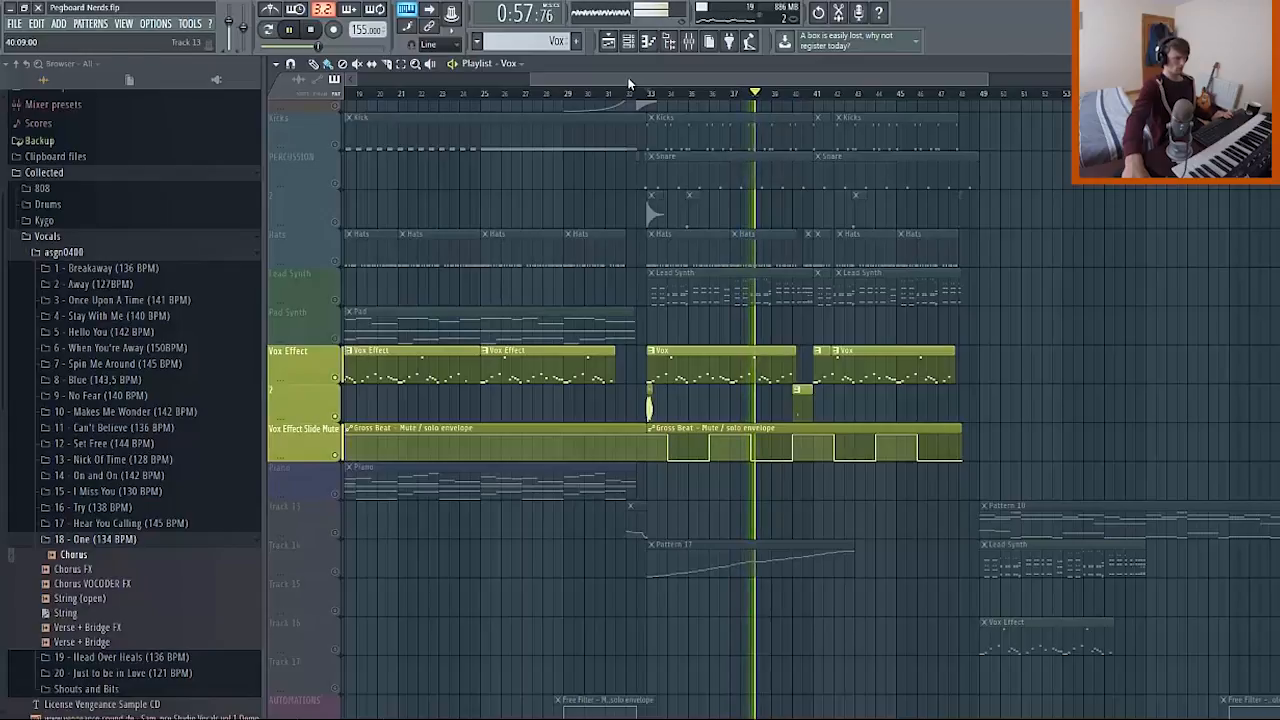
key(space)
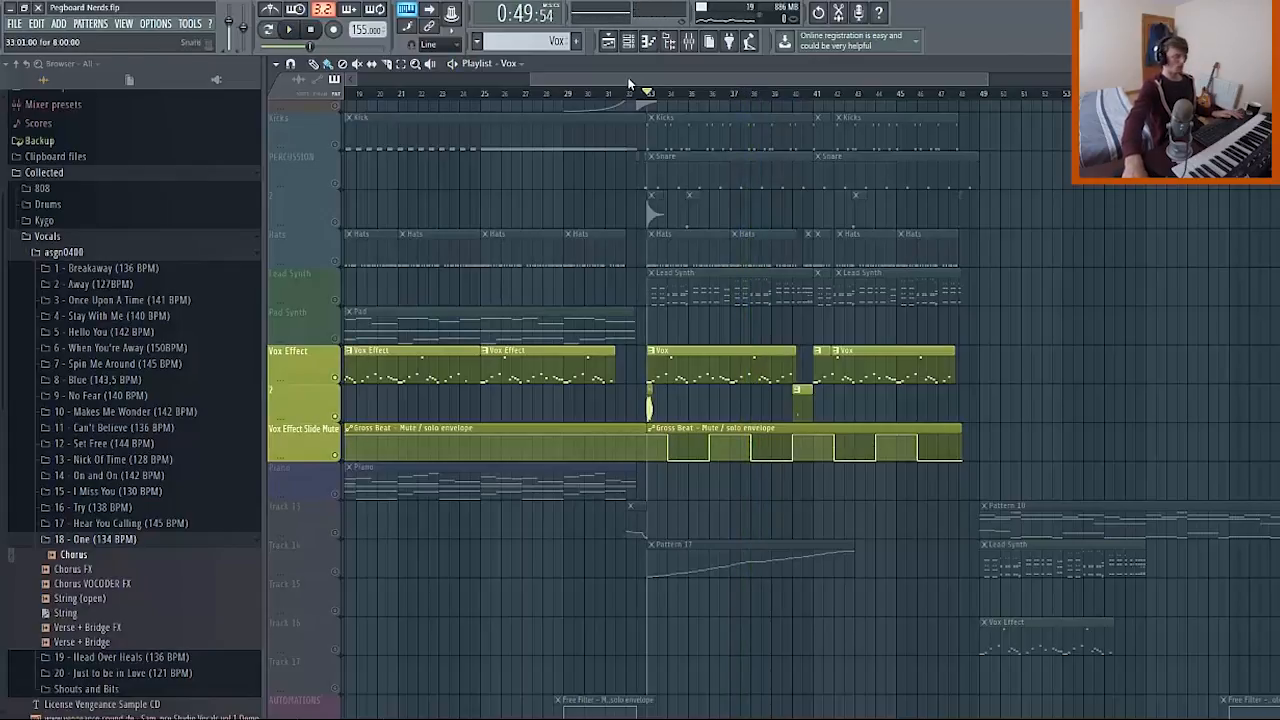
scroll(629, 83, right, 1)
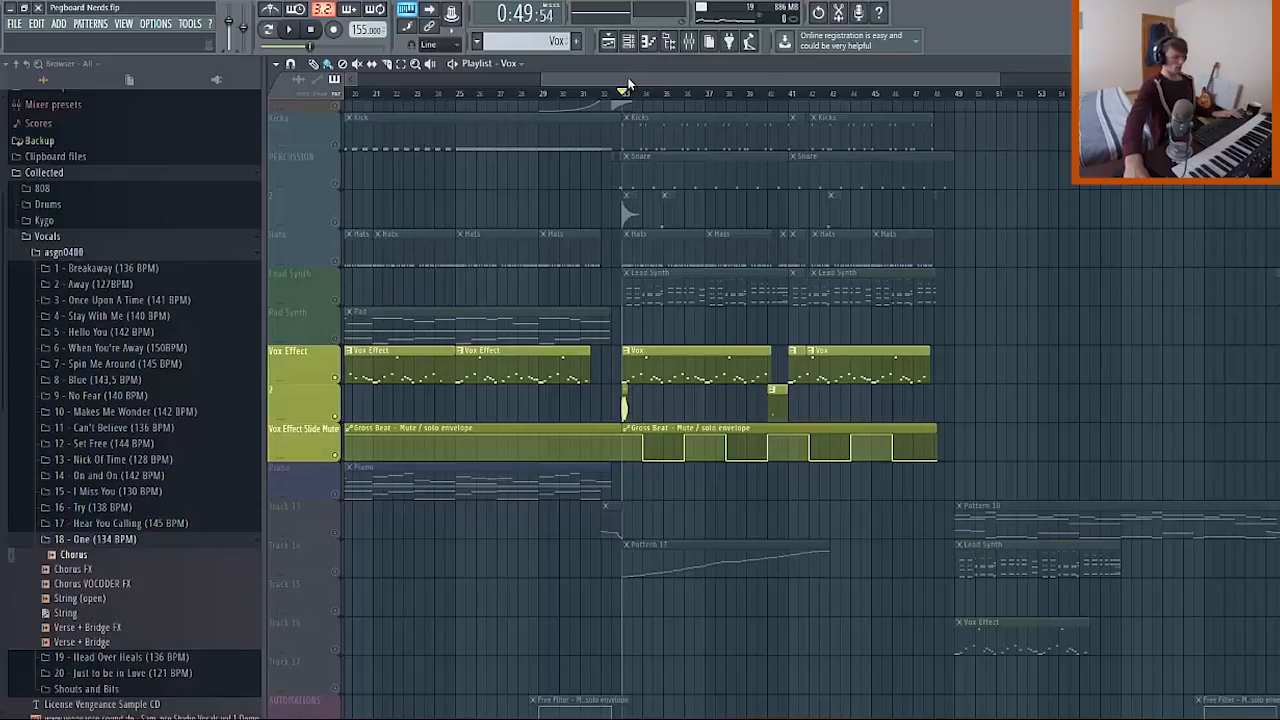
Insert a Fruity Slicer channel above Chorus #3 and load the Chorus sample from the 18 - One (134 BPM) folder into it.
key(F6)
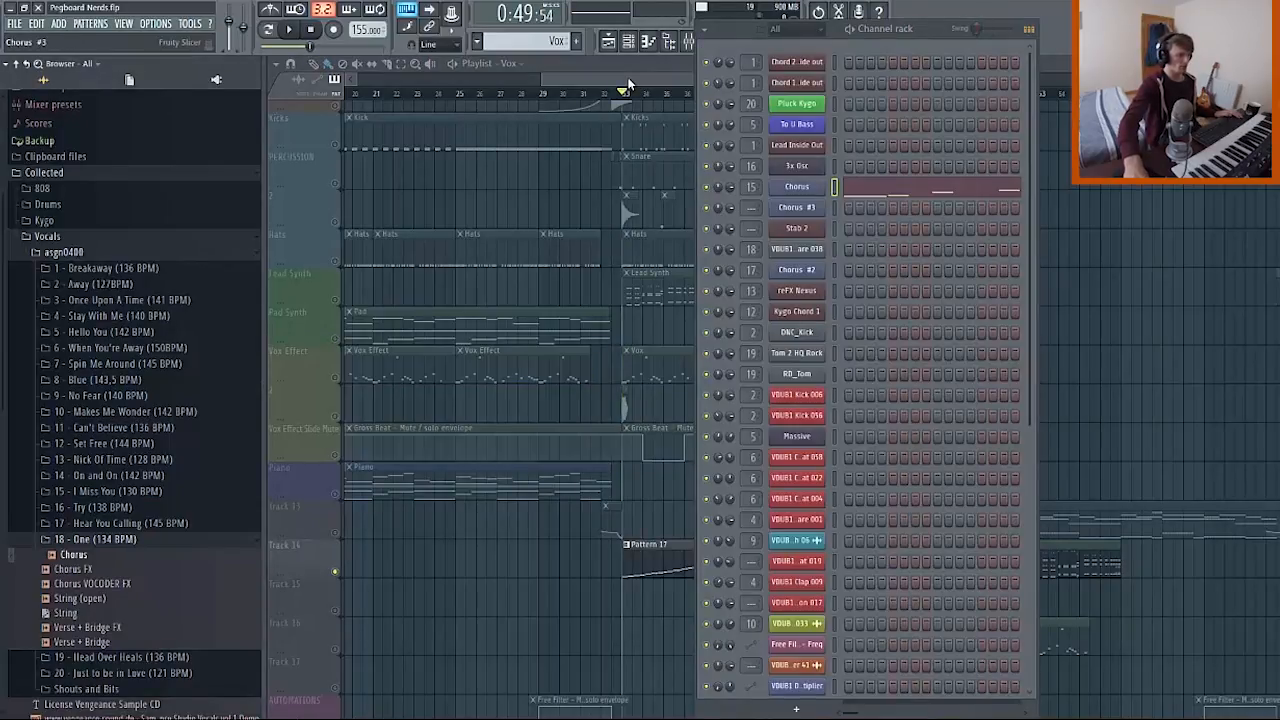
right_click(820, 207)
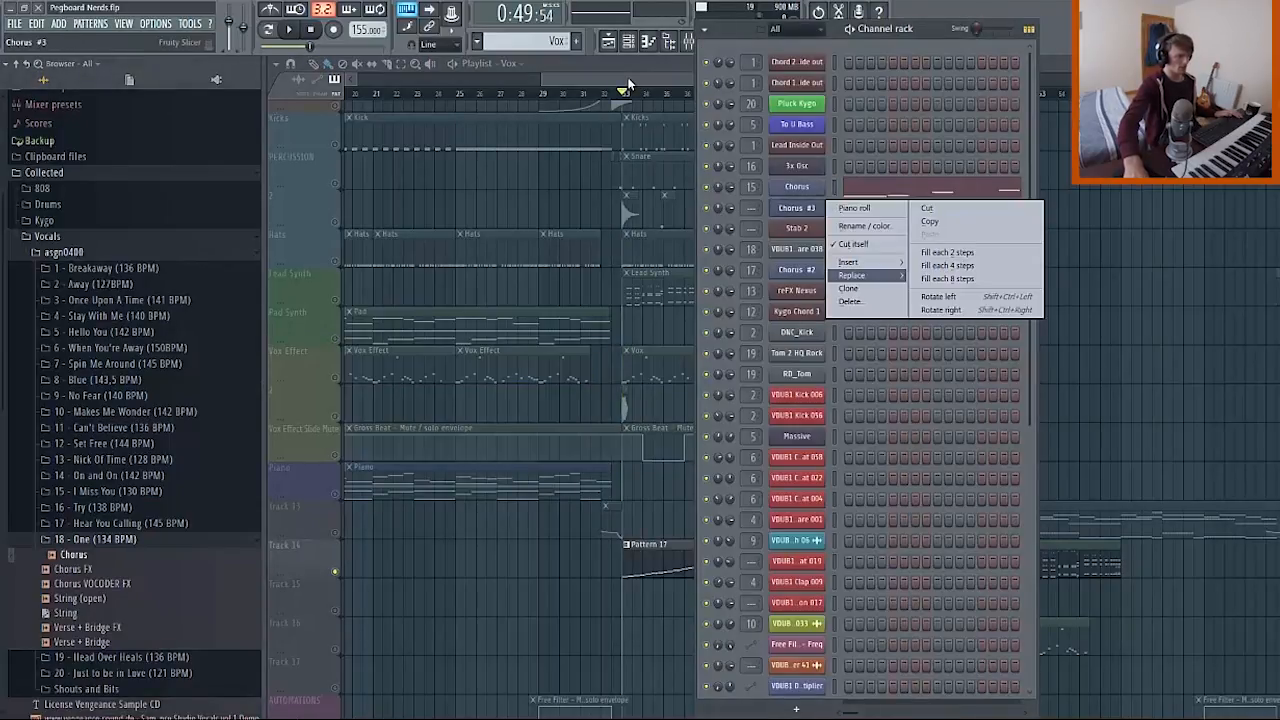
mouse_move(850, 261)
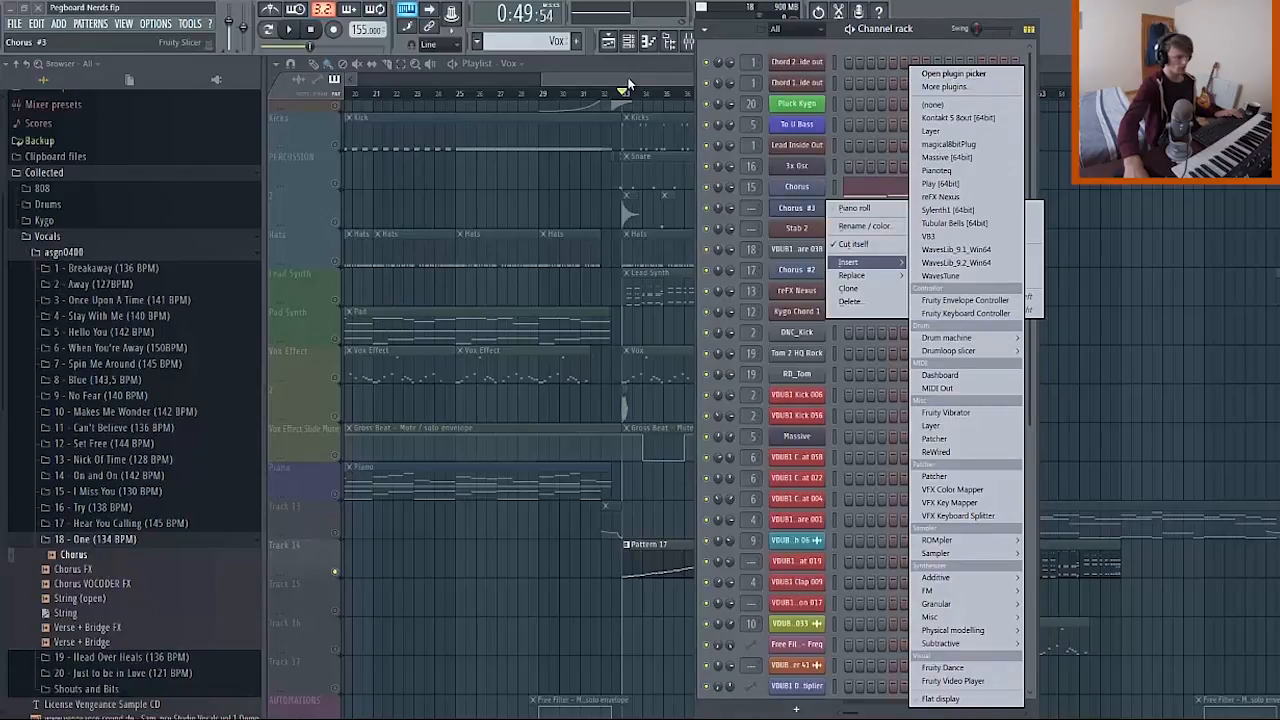
mouse_move(950, 351)
click(1058, 351)
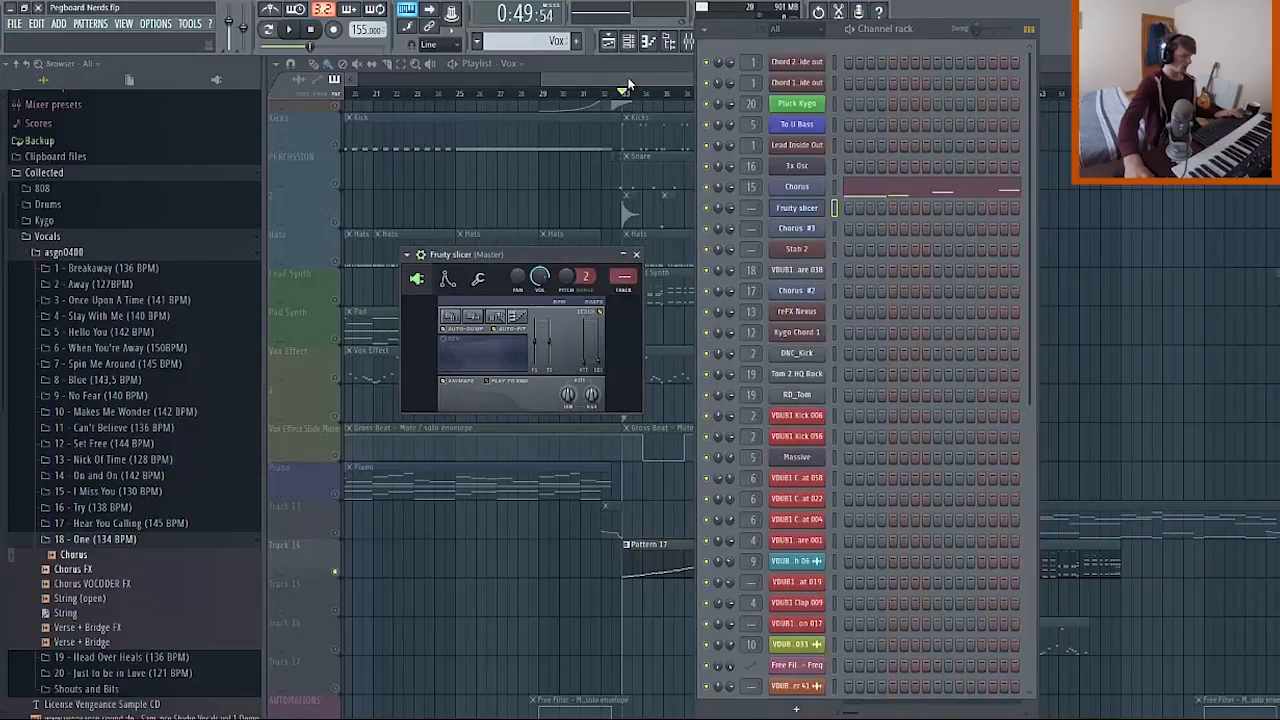
drag(73, 554, 150, 540)
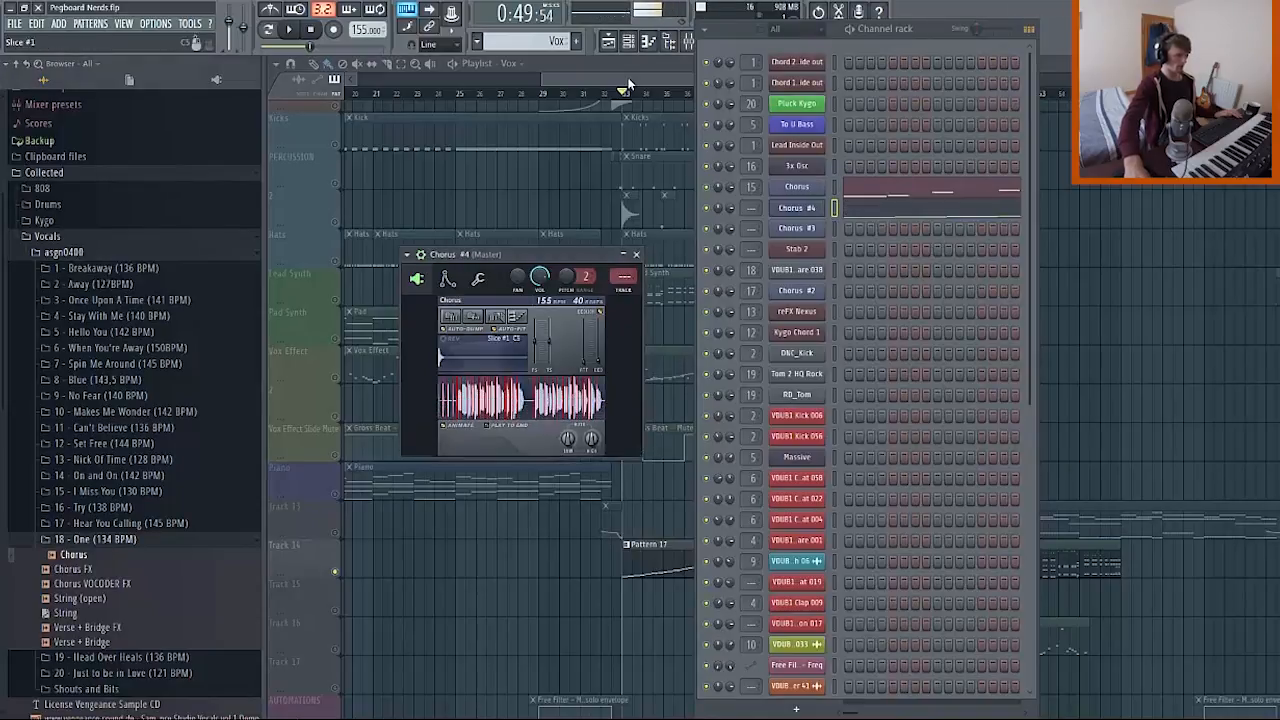
Delete all the dumped slice notes from the Chorus #4 piano roll and return to the playlist.
key(F6)
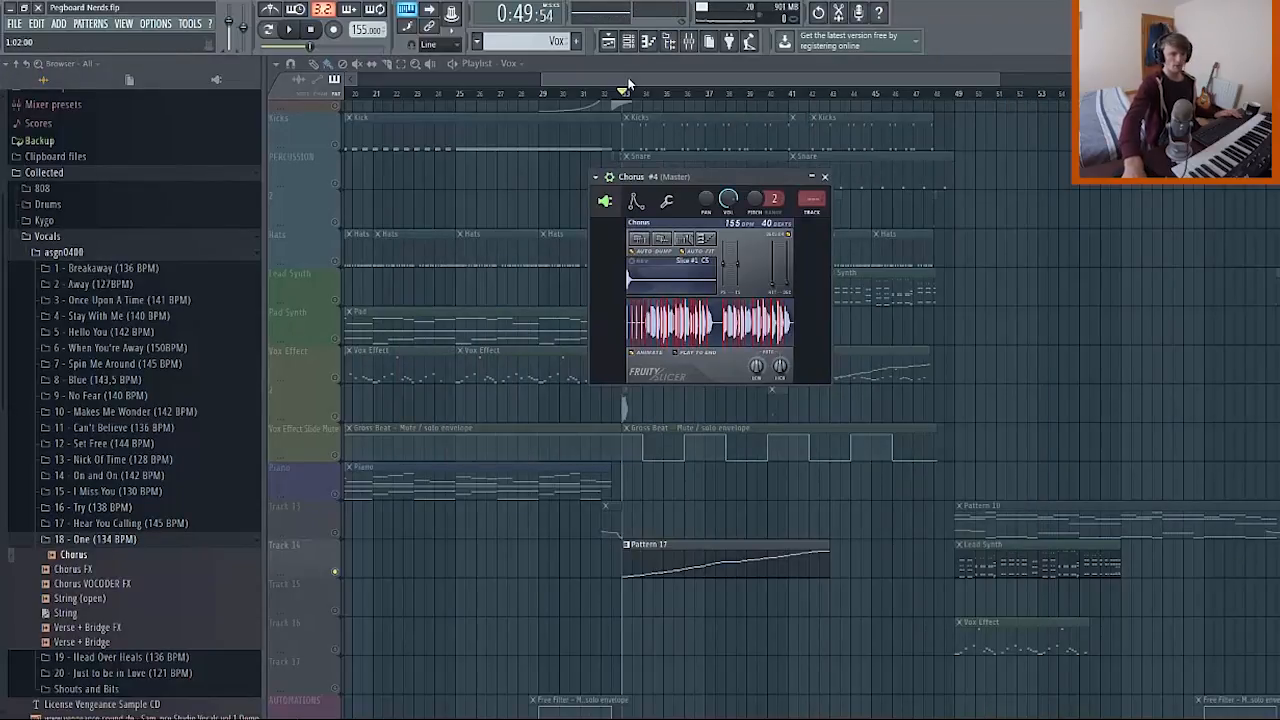
key(F6)
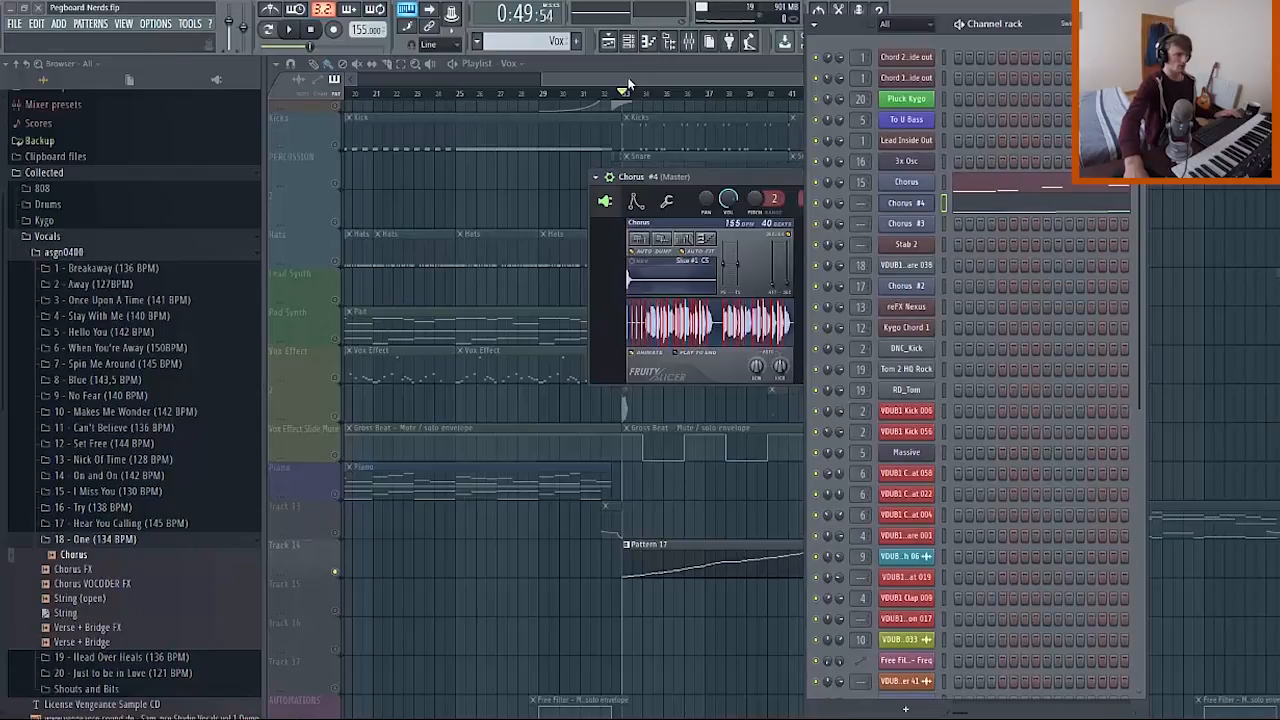
key(F7)
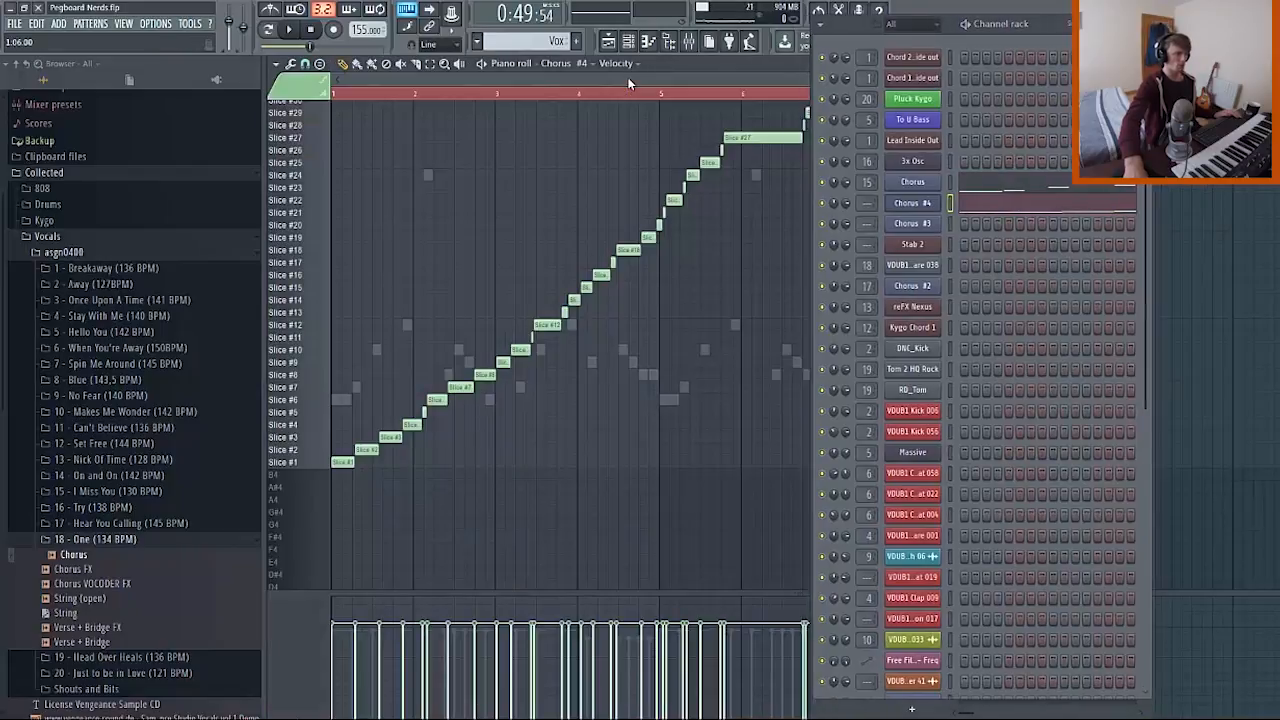
key(F6)
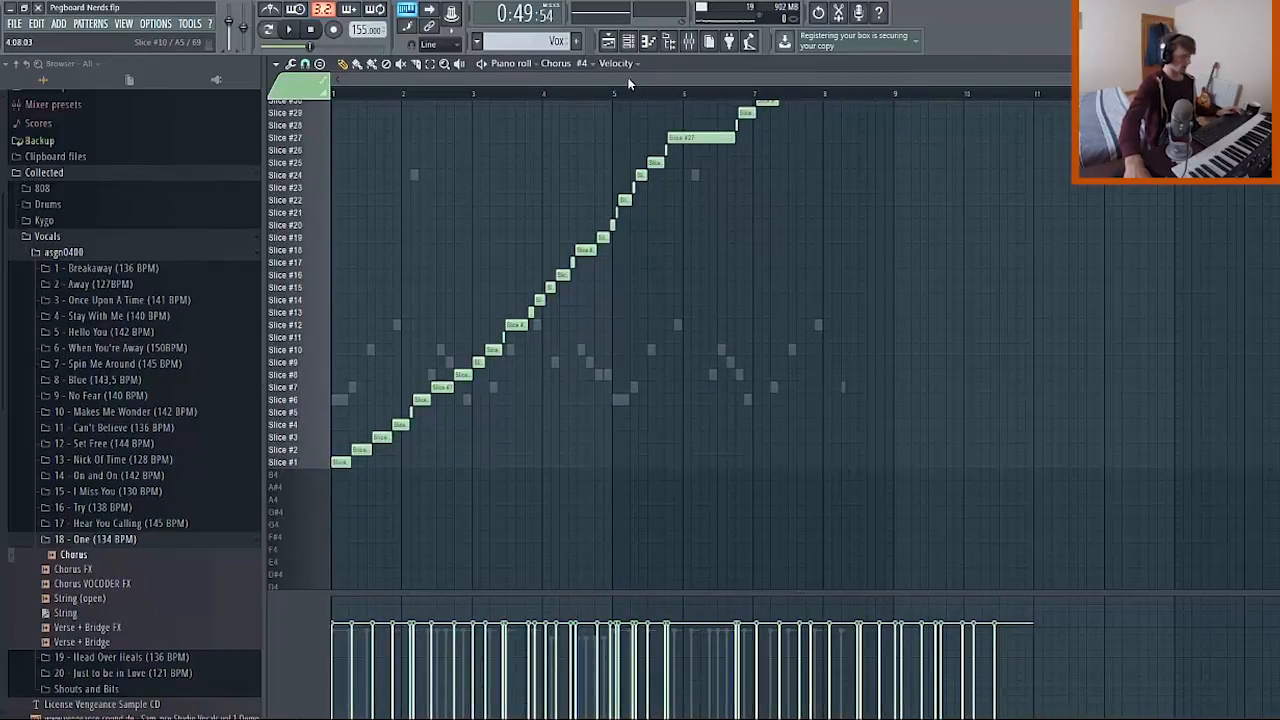
key(ctrl+a)
key(Delete)
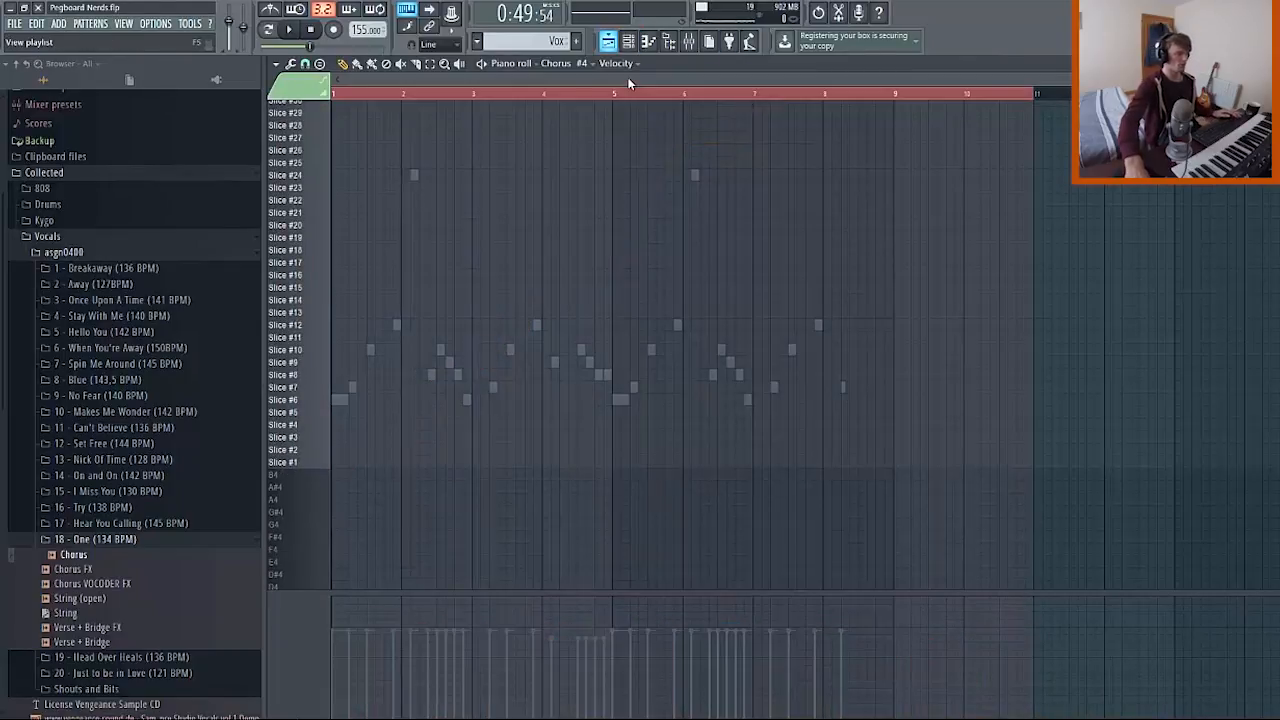
click(608, 41)
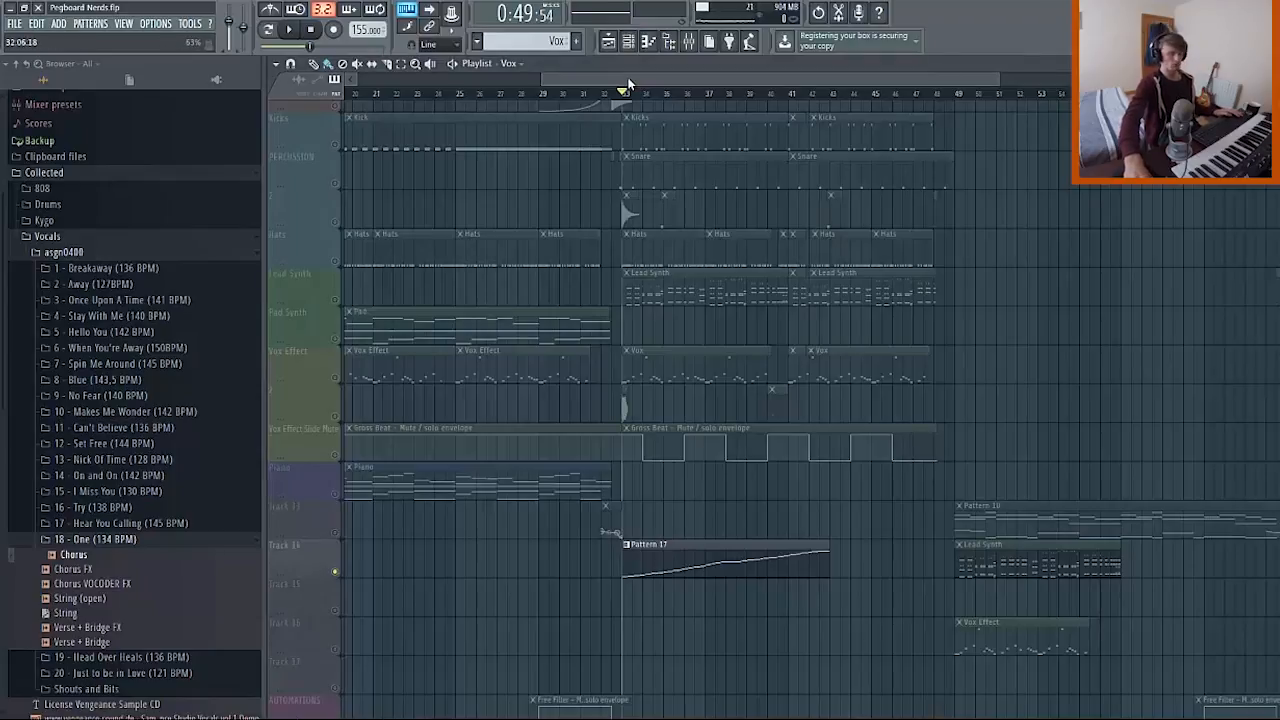
Play the soloed Pattern 17 clip from bar 33 and examine its slices in the Chorus #3 piano roll.
key(space)
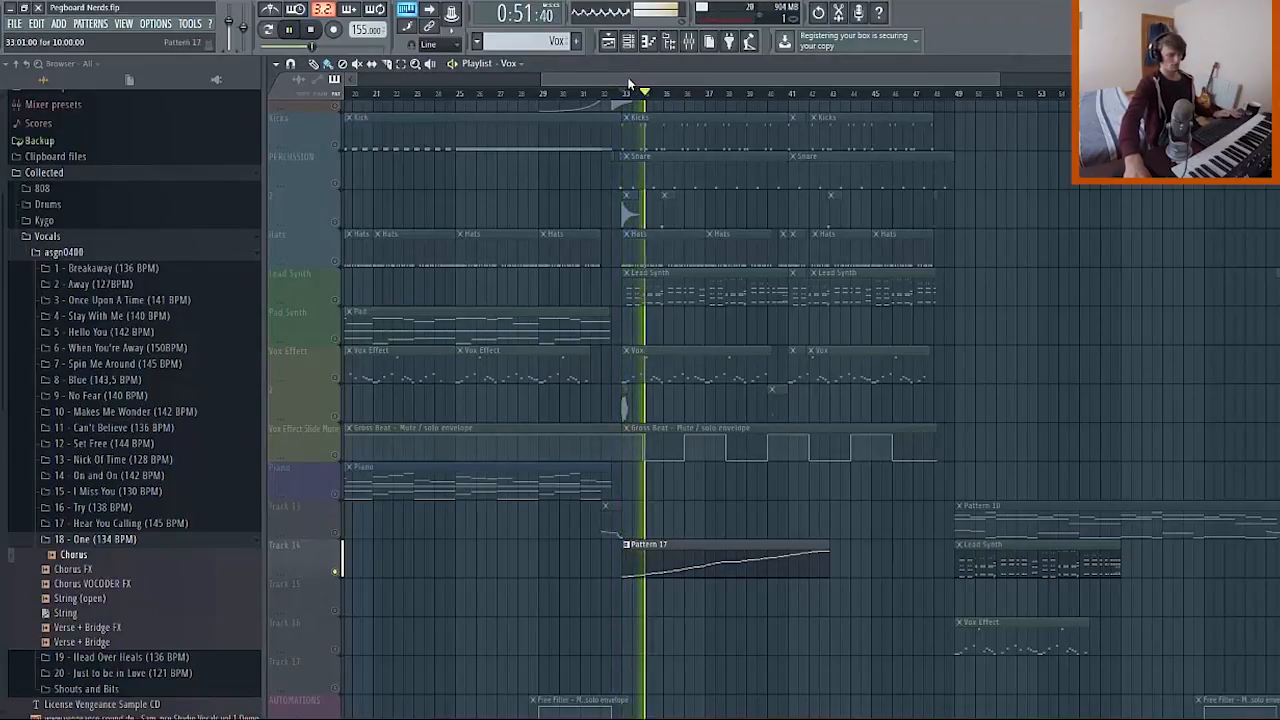
key(F7)
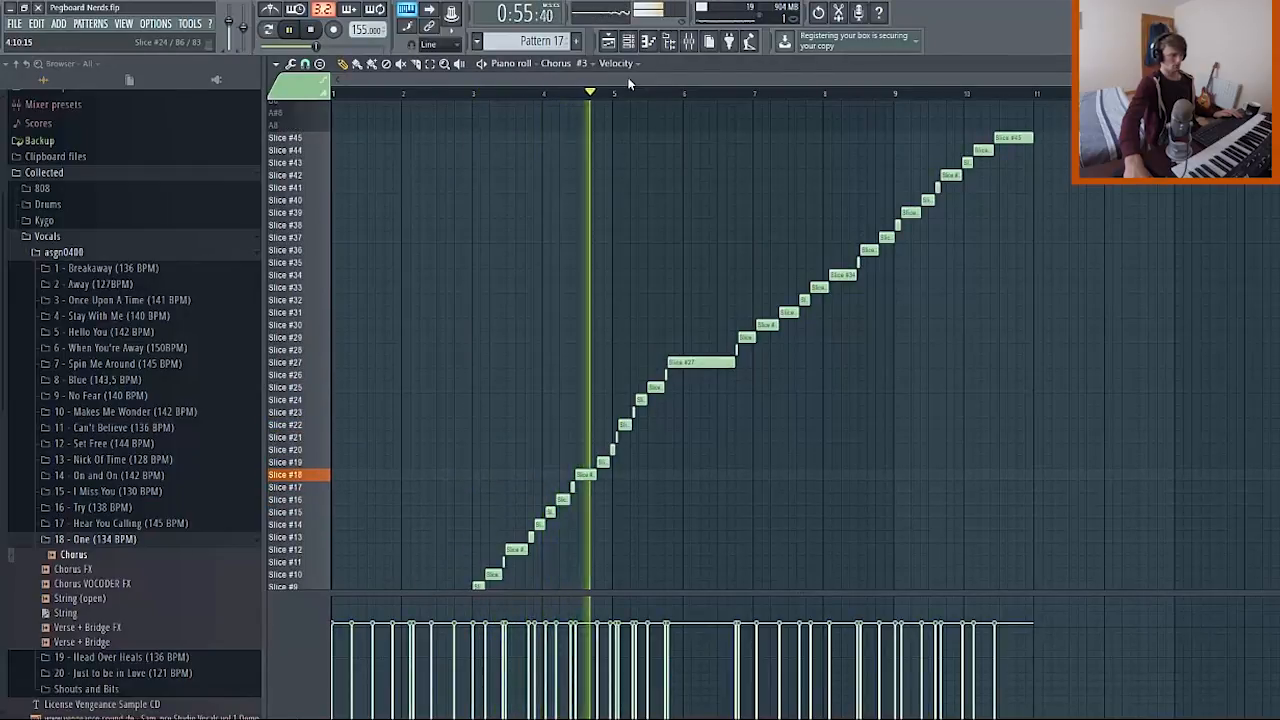
key(space)
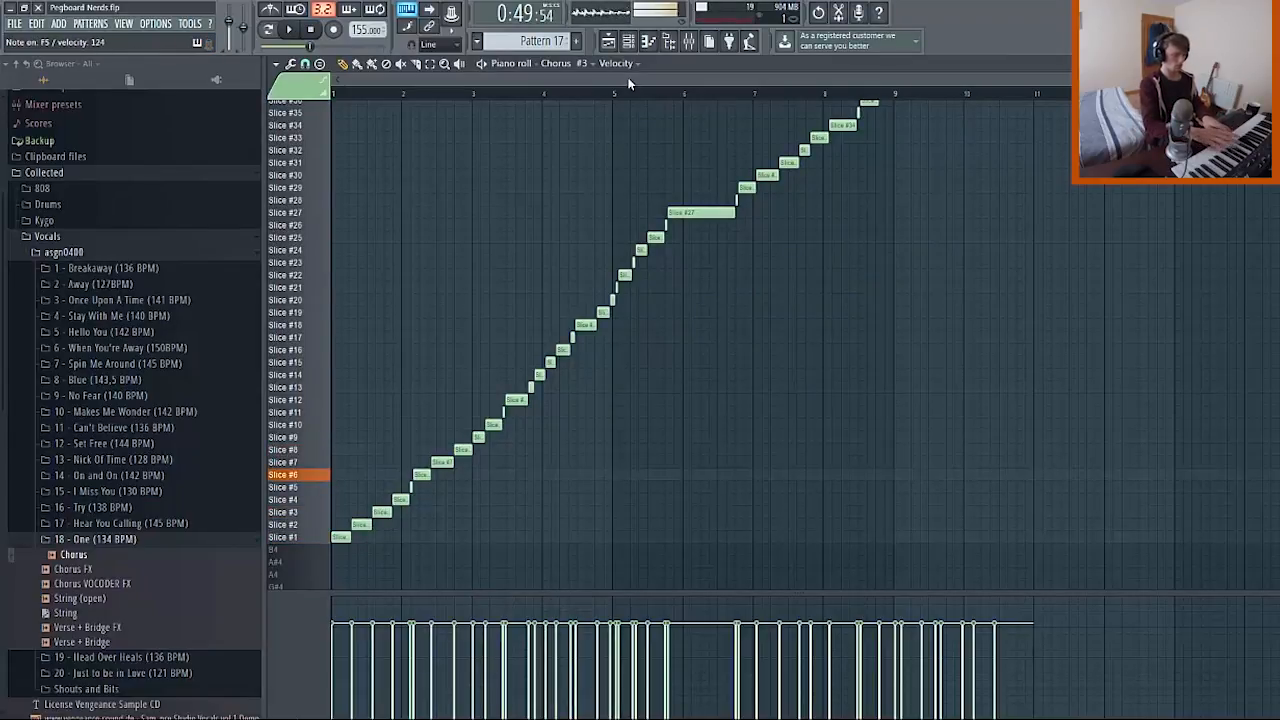
Clear the notes of Pattern 17, restore all tracks from solo, and mute the Vox Effect track.
key(F5)
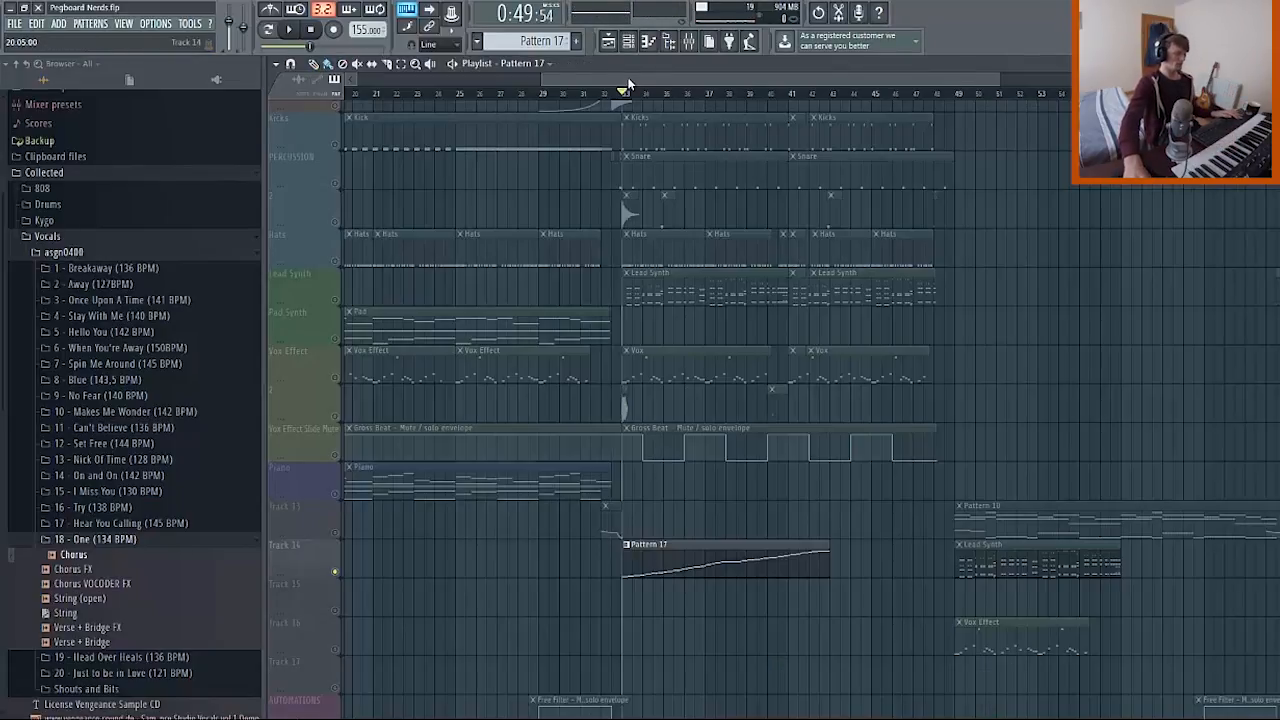
key(F7)
key(F5)
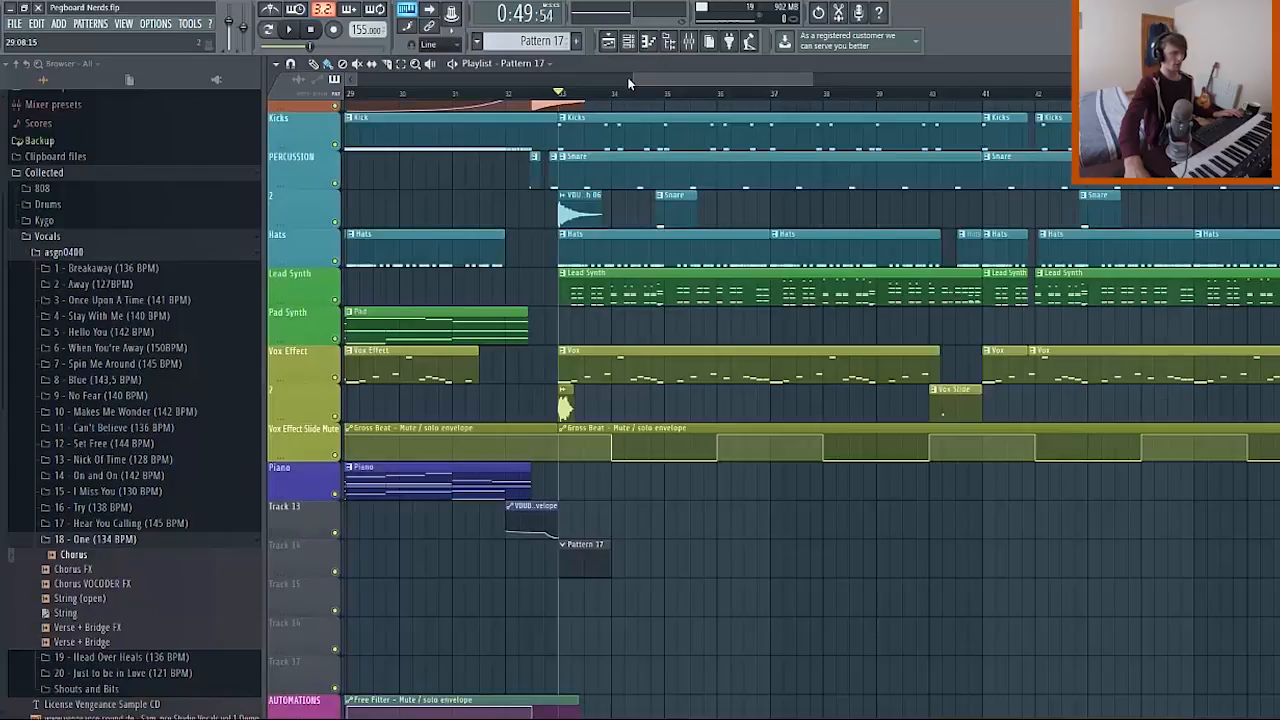
click(334, 378)
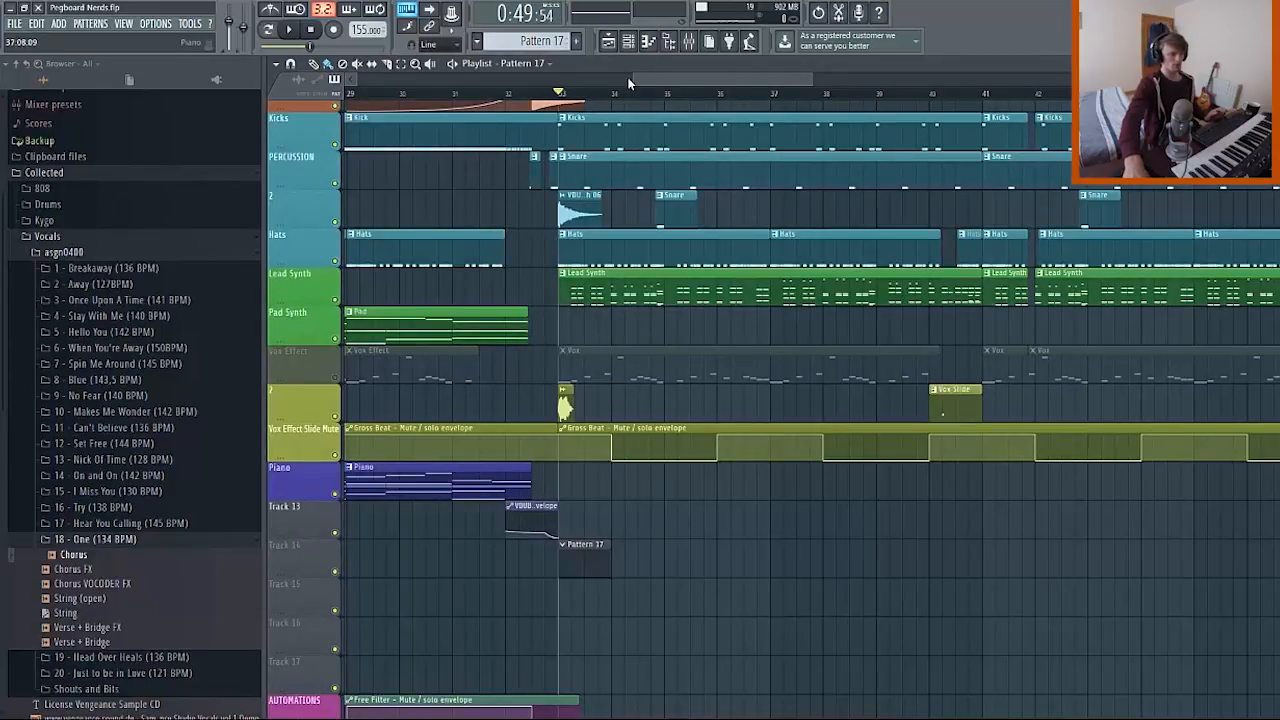
Play the drop from bar 33 with the Vox Effect track muted.
key(space)
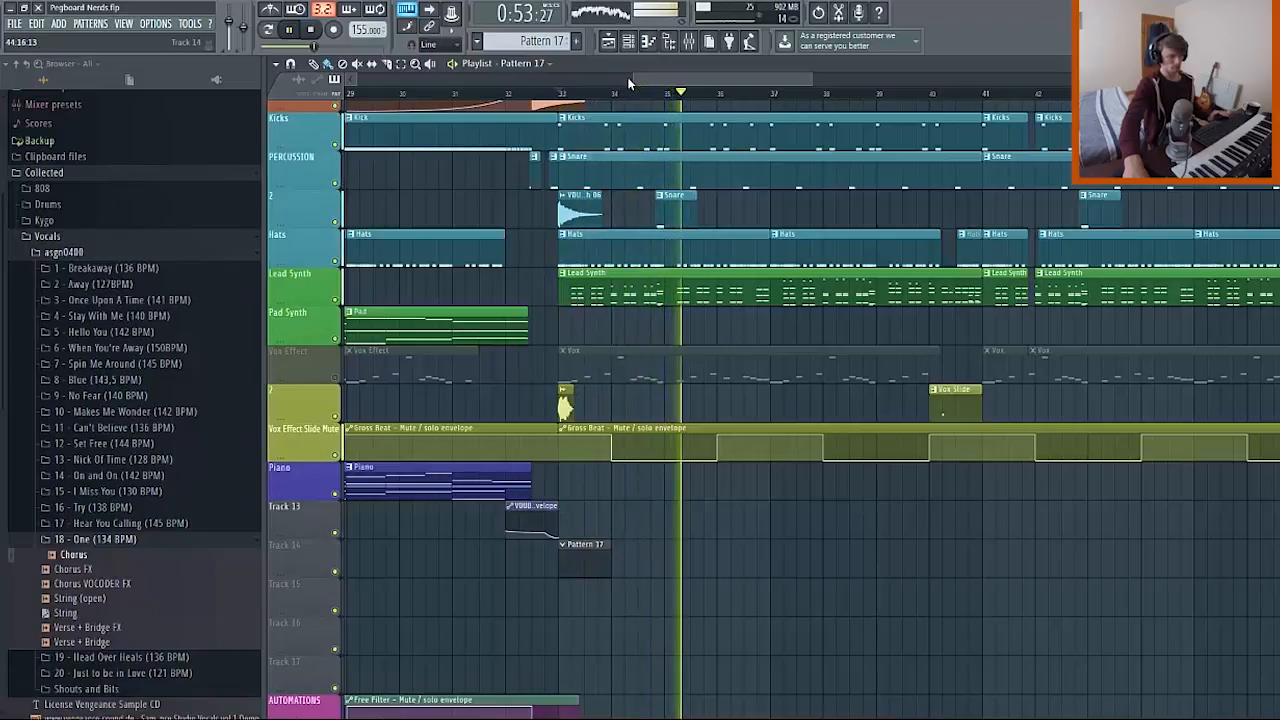
key(space)
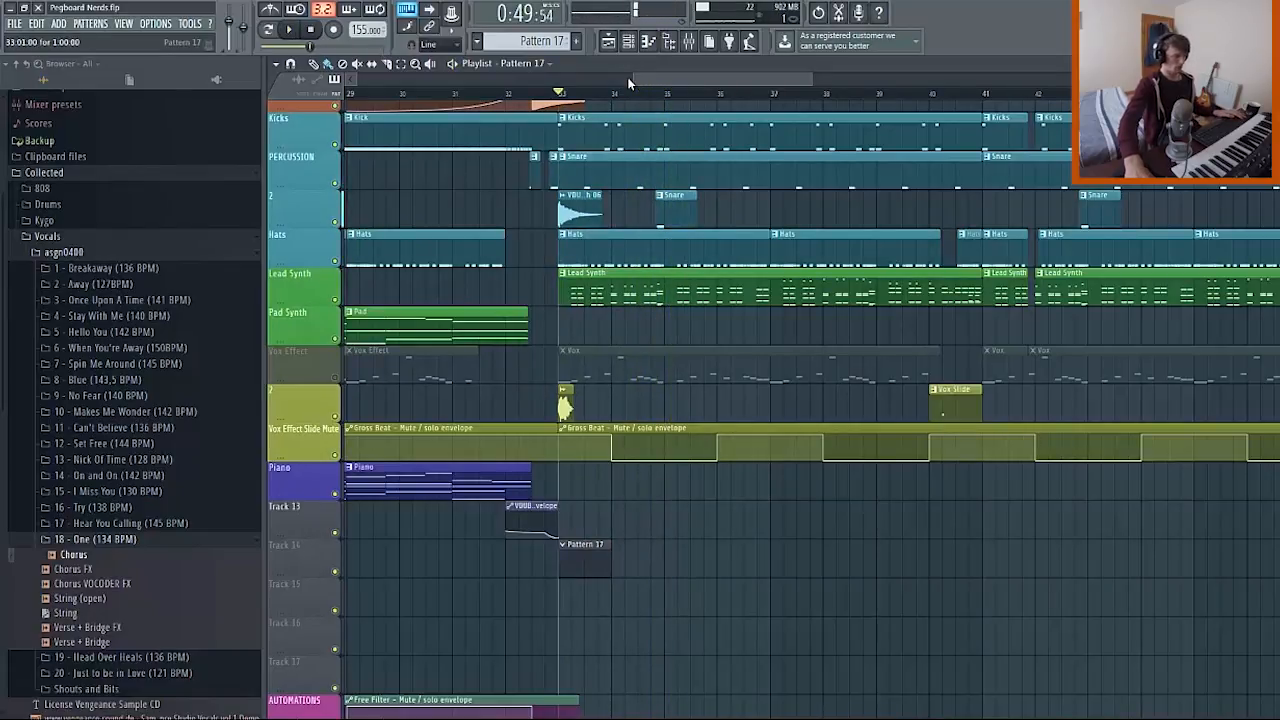
key(space)
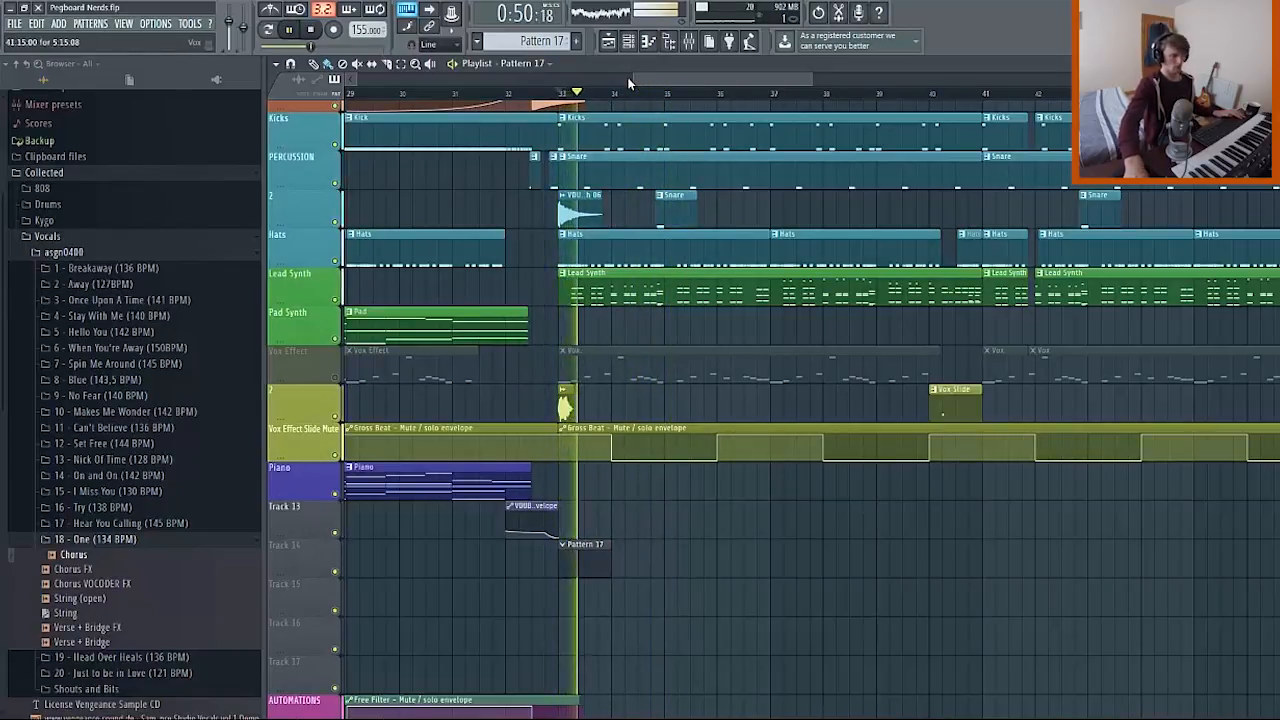
key(space)
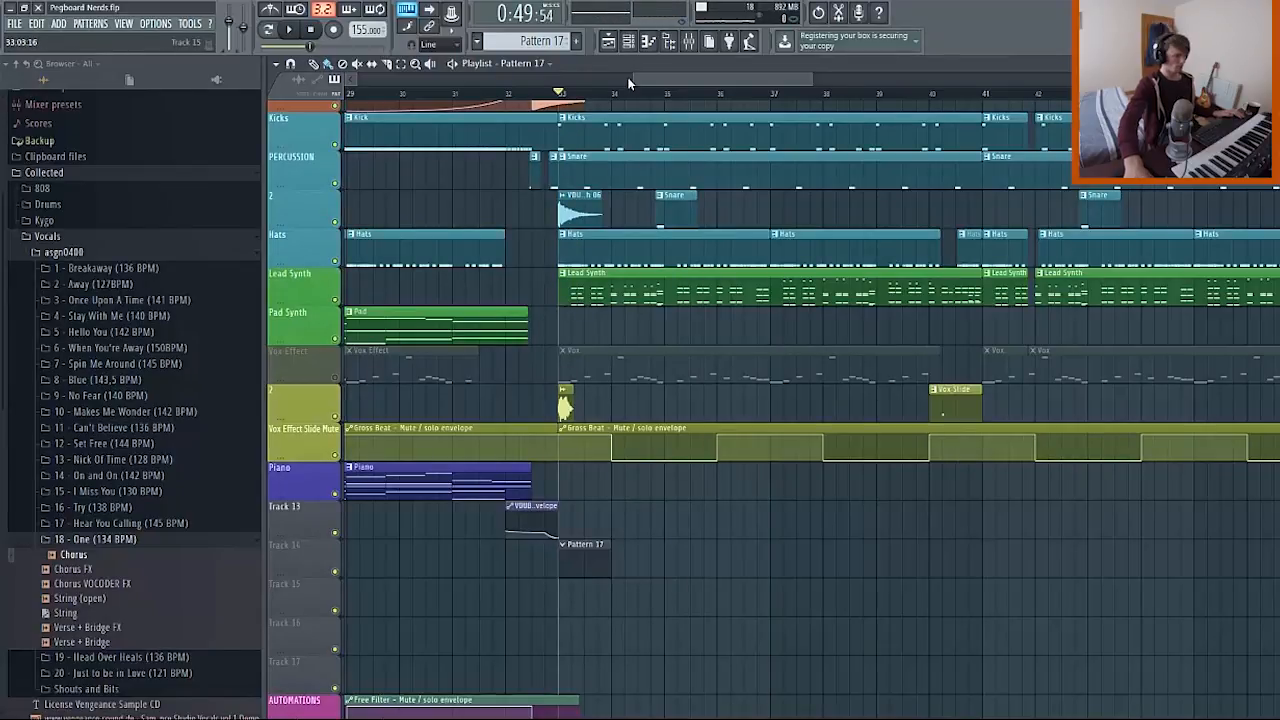
Place one-beat notes on Slice #6, Slice #7 and Slice #10 in Pattern 17's Chorus #3 piano roll and switch the note property to Fine pitch.
key(F9)
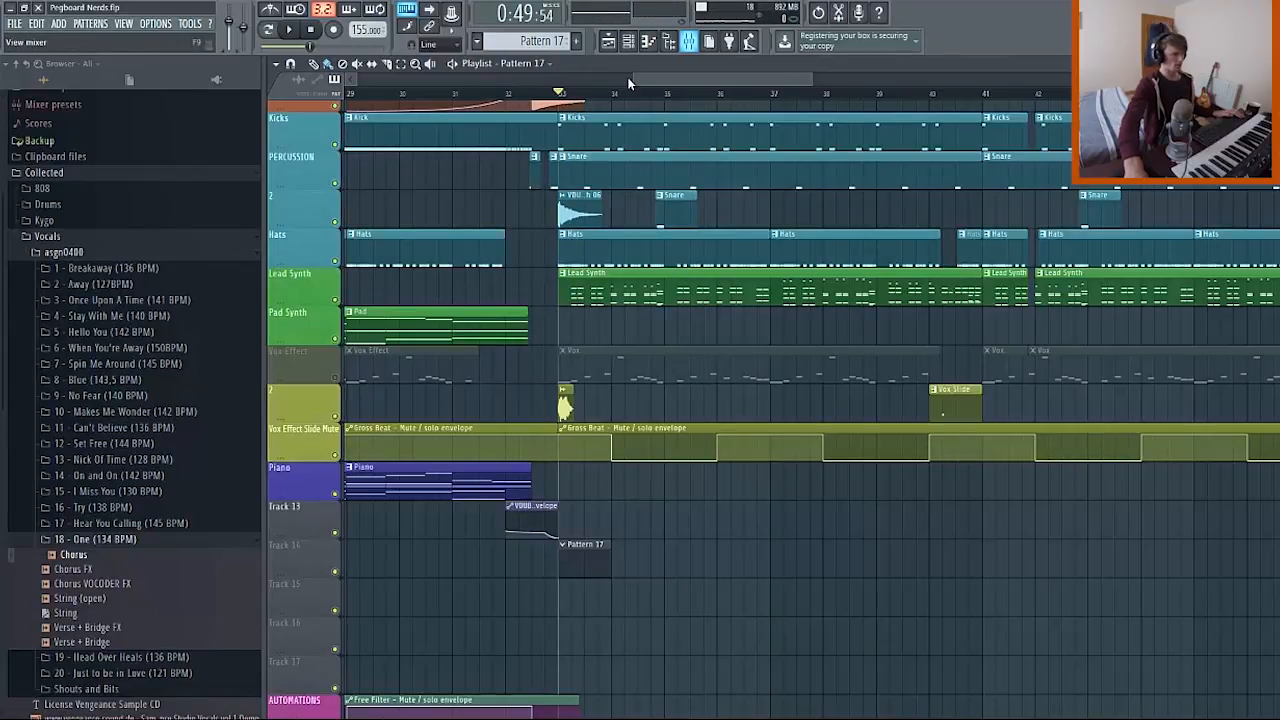
key(alt+F8)
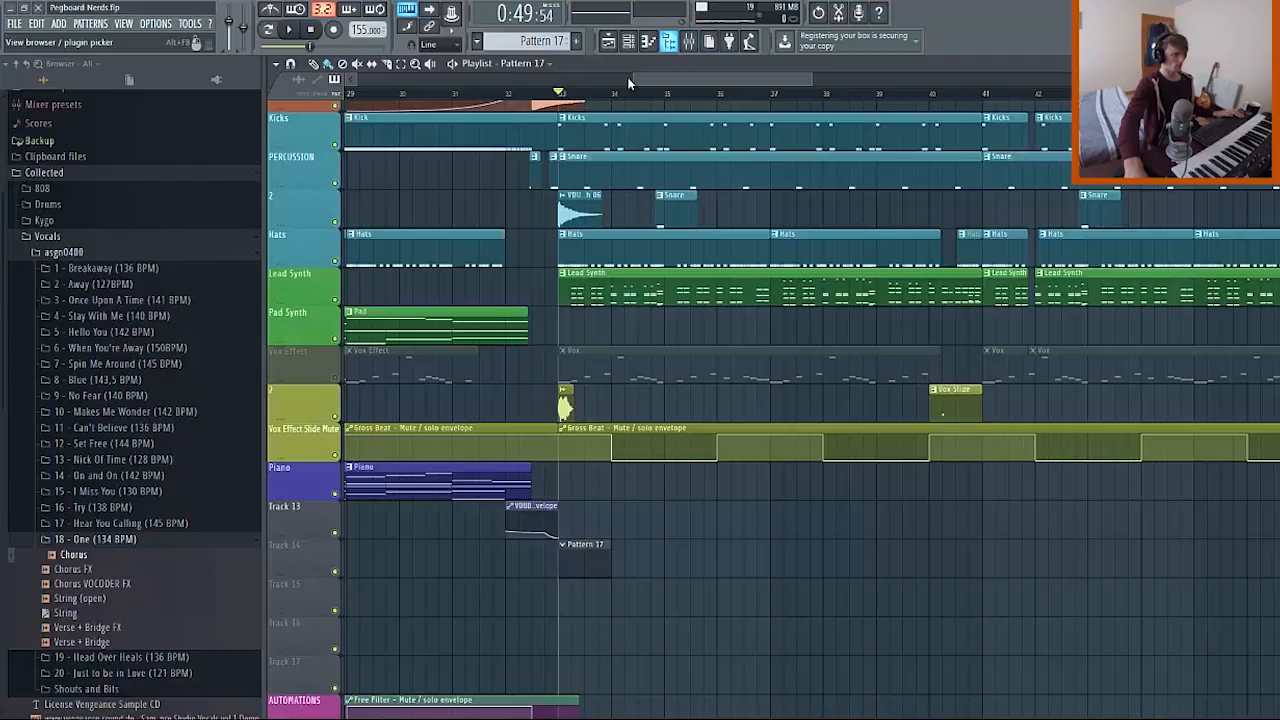
key(F7)
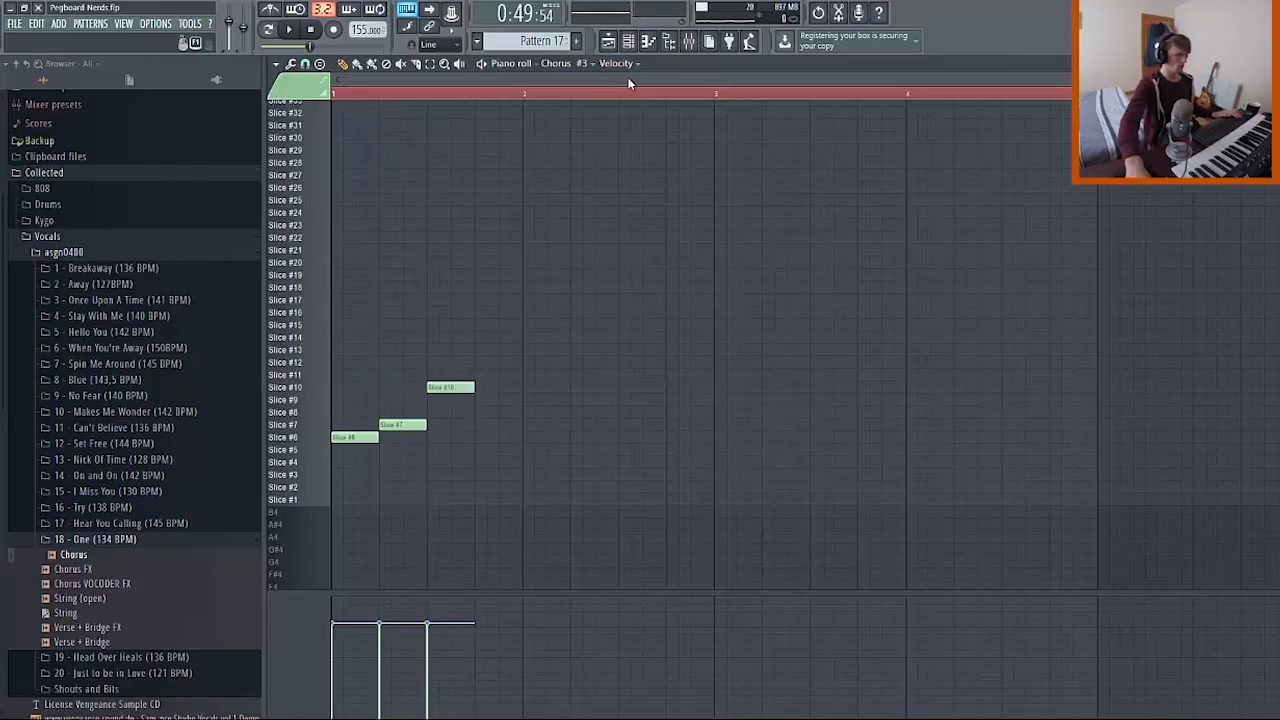
click(622, 64)
key(Return)
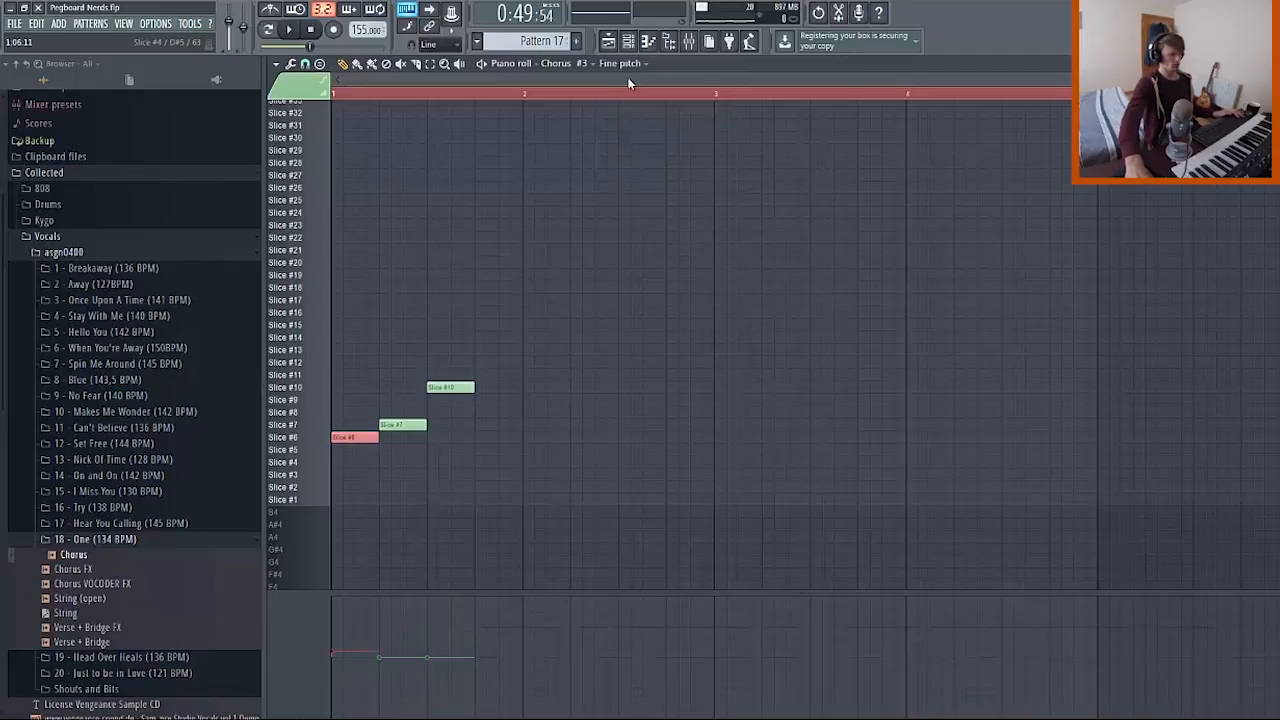
Raise the fine pitch of the Slice #6 note and of the Slice #7 and Slice #10 notes, auditioning them in the drop.
key(space)
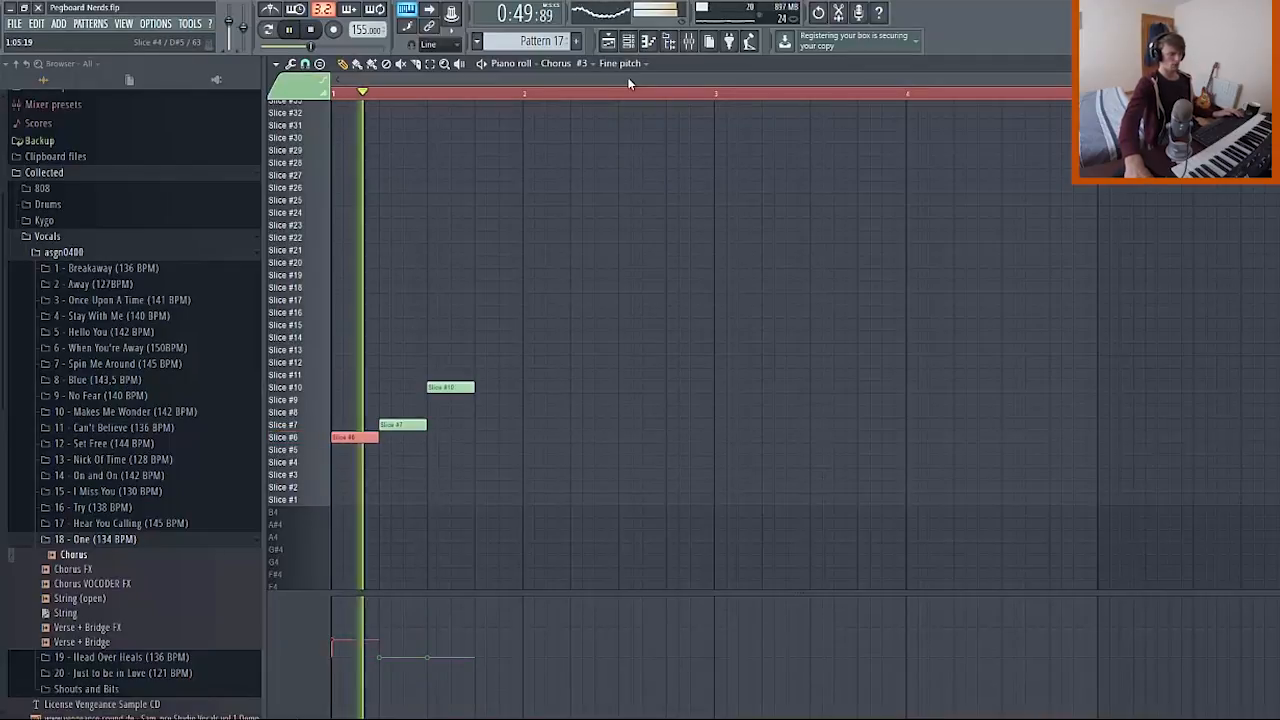
key(space)
scroll(366, 450, down, 1)
key(space)
key(space)
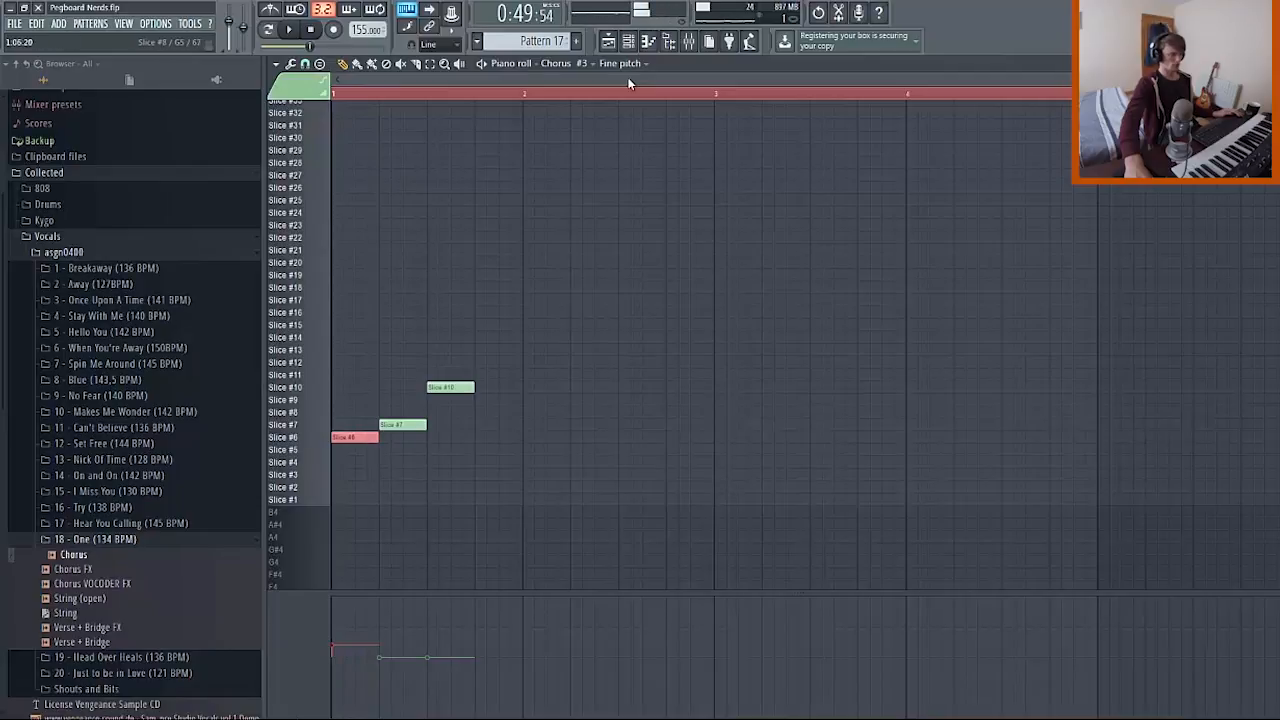
key(space)
key(space)
scroll(358, 425, up, 1)
key(space)
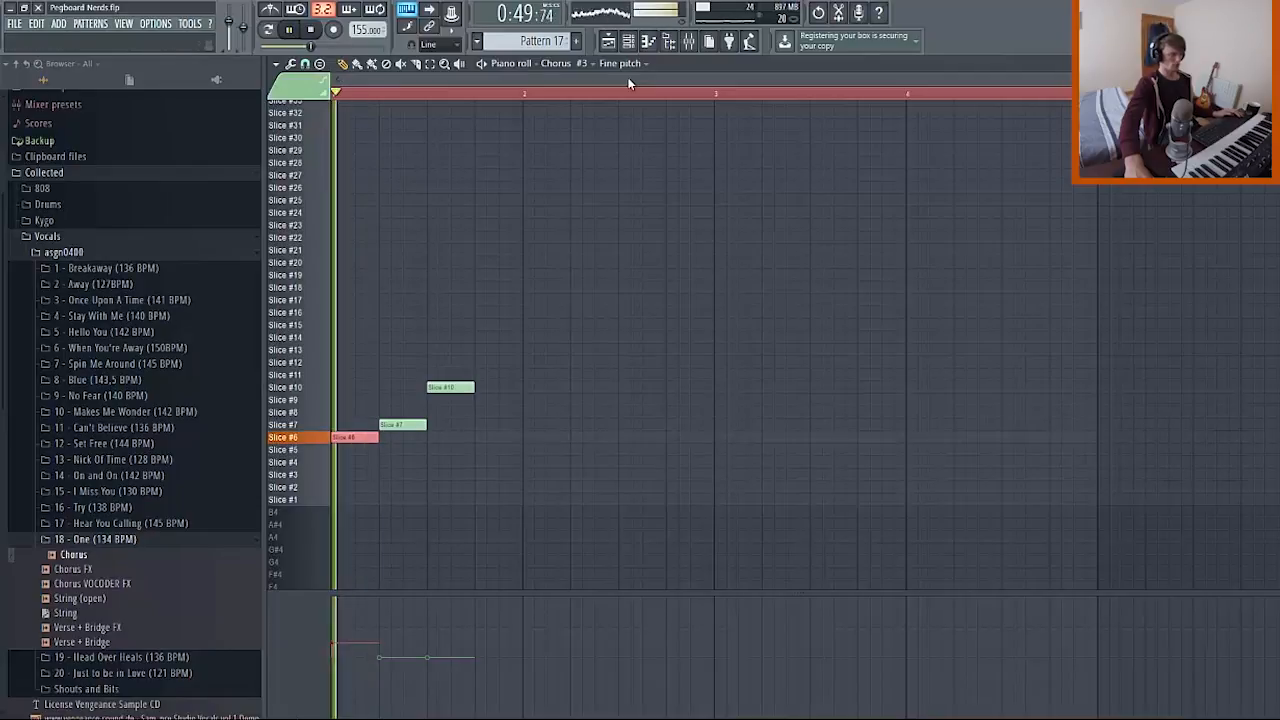
key(space)
drag(476, 374, 420, 428)
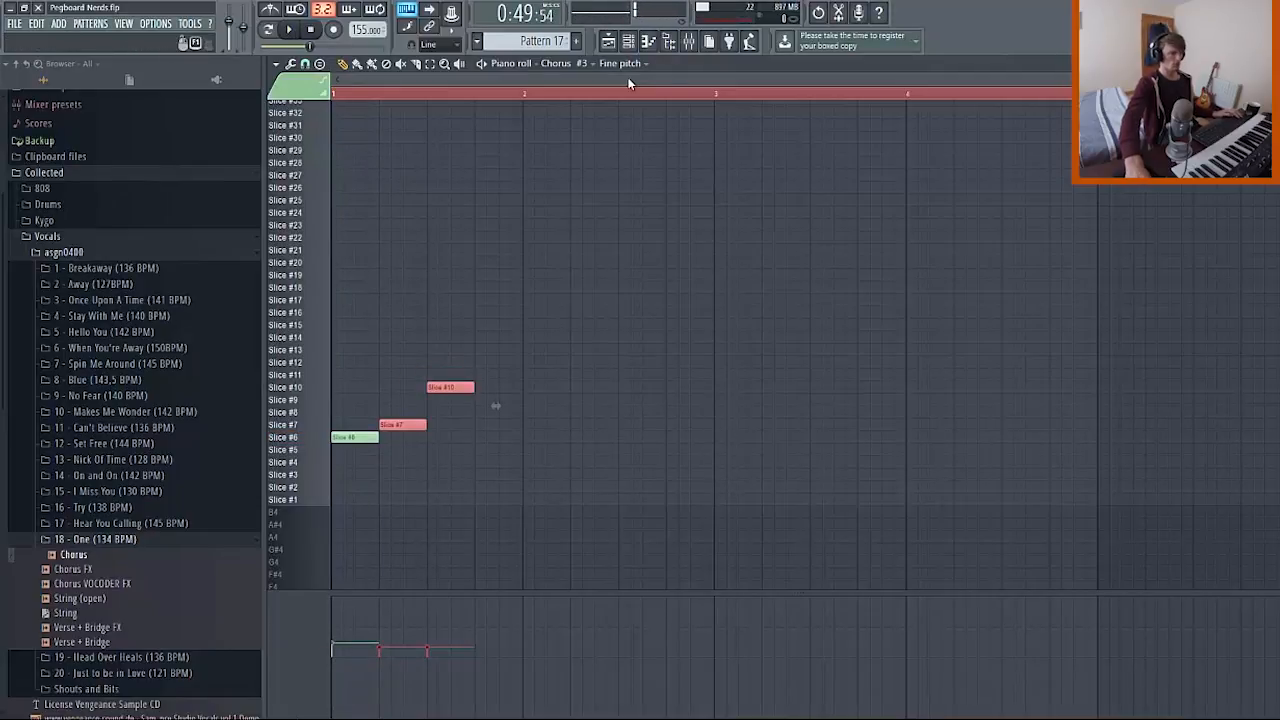
Play the Vox clip from bar 33 and examine its slice notes for comparison, ending back in Pattern 17's piano roll.
key(F5)
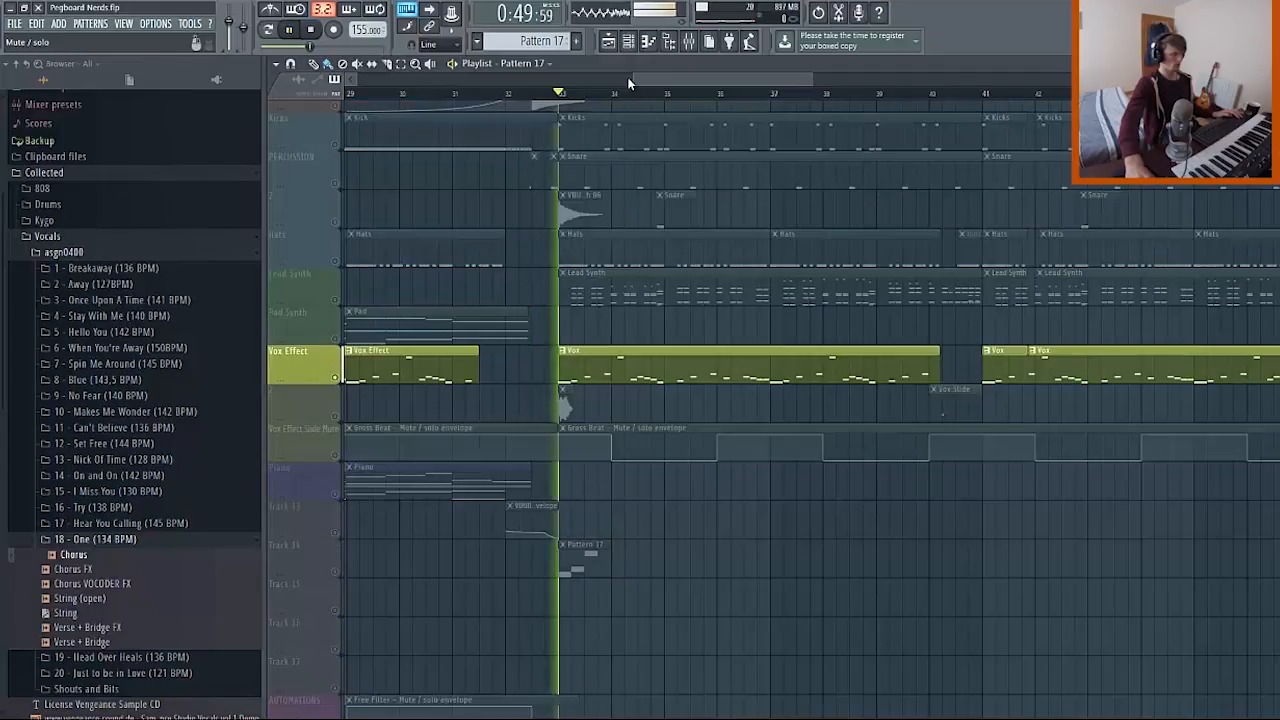
key(F7)
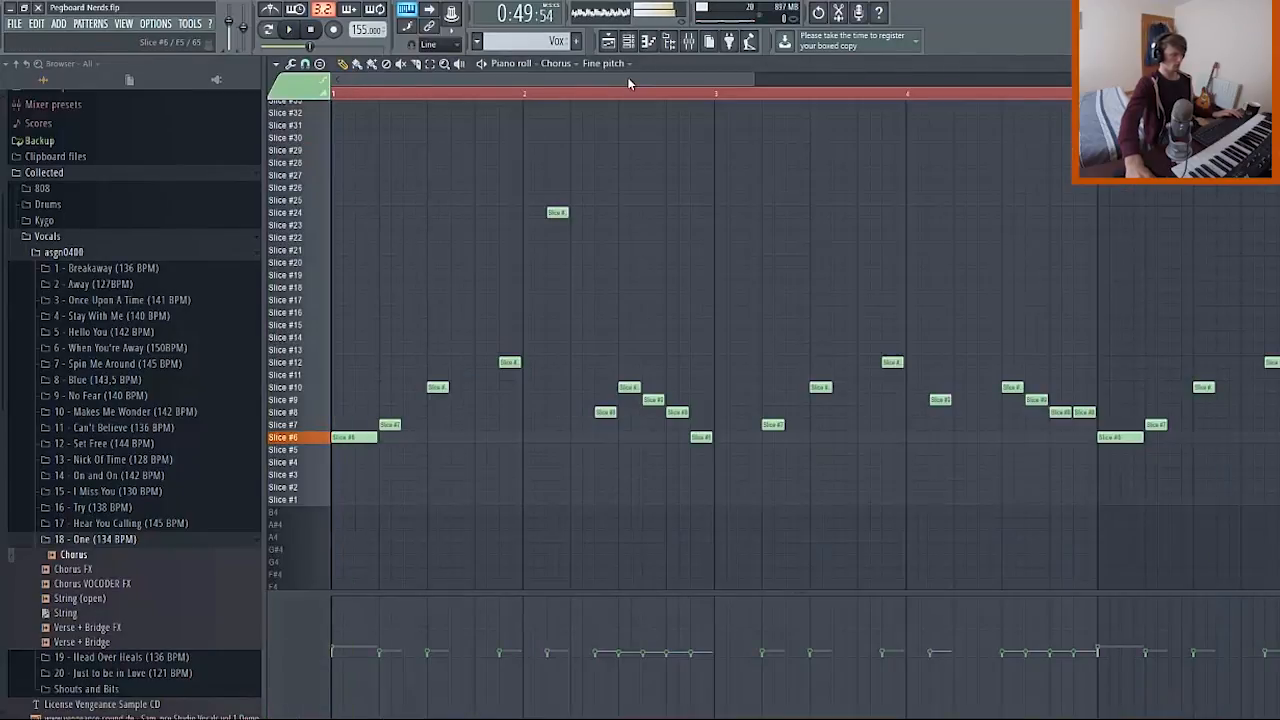
key(space)
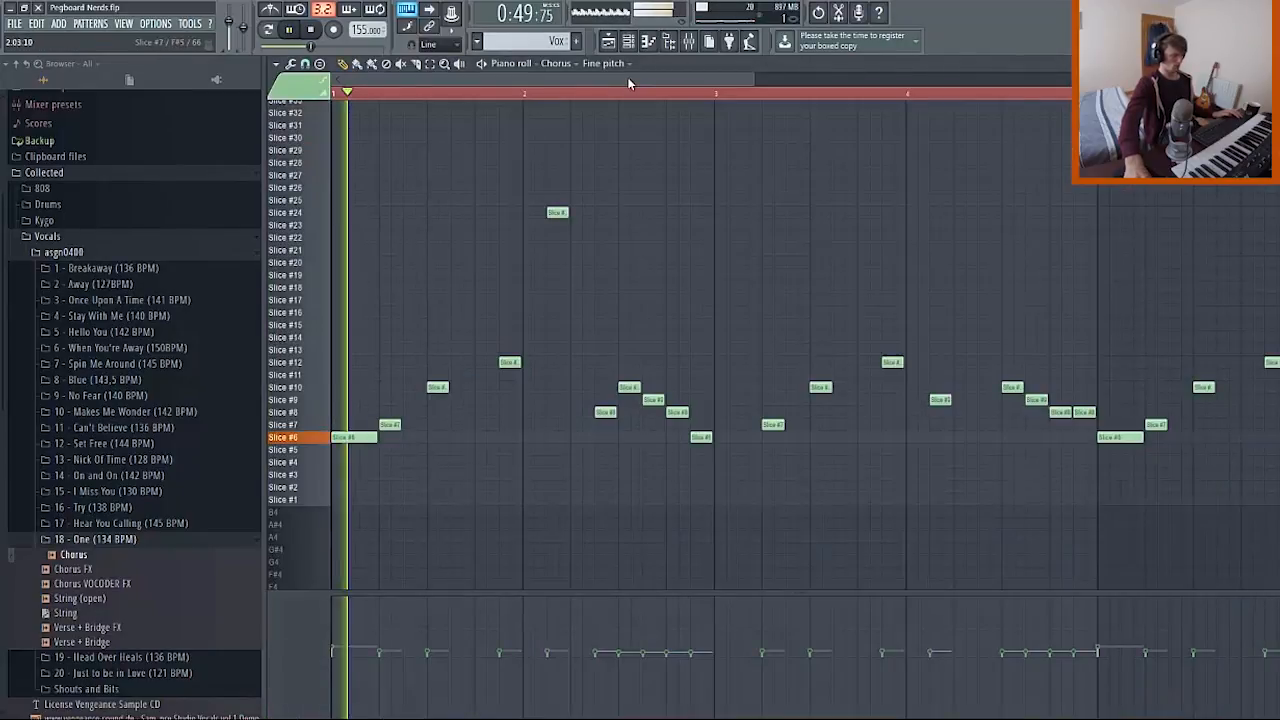
key(space)
key(F5)
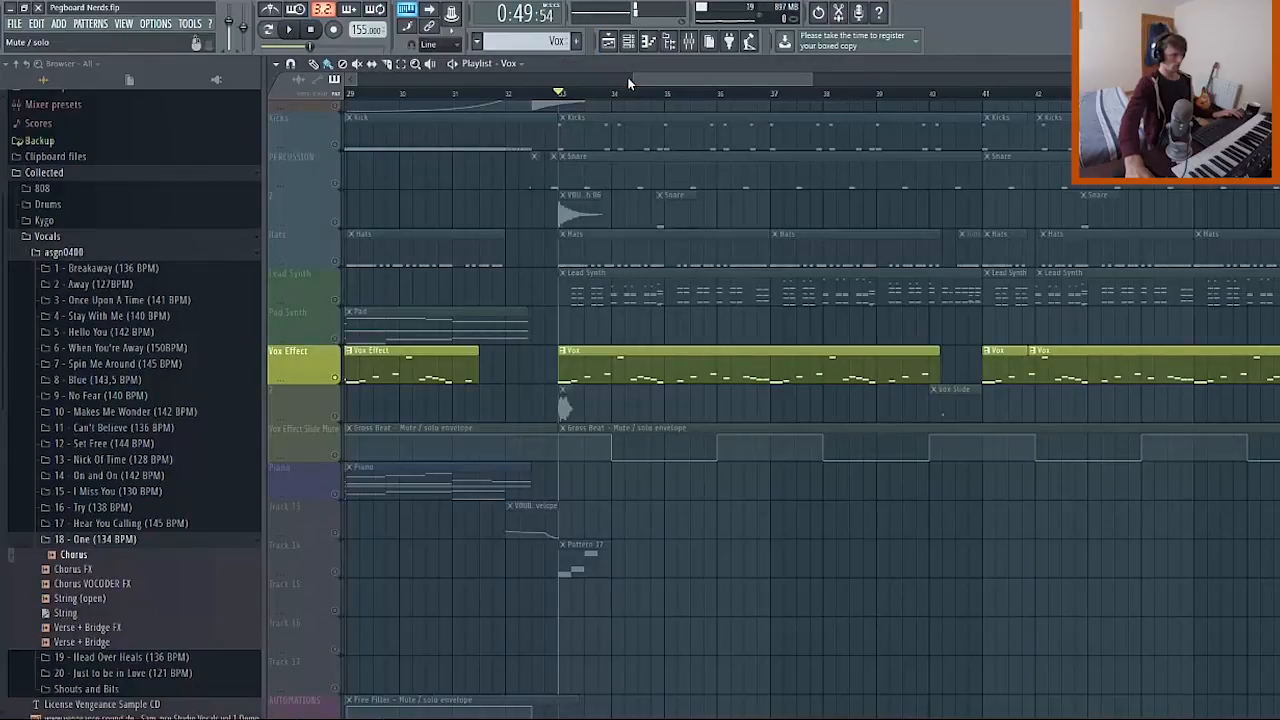
key(F7)
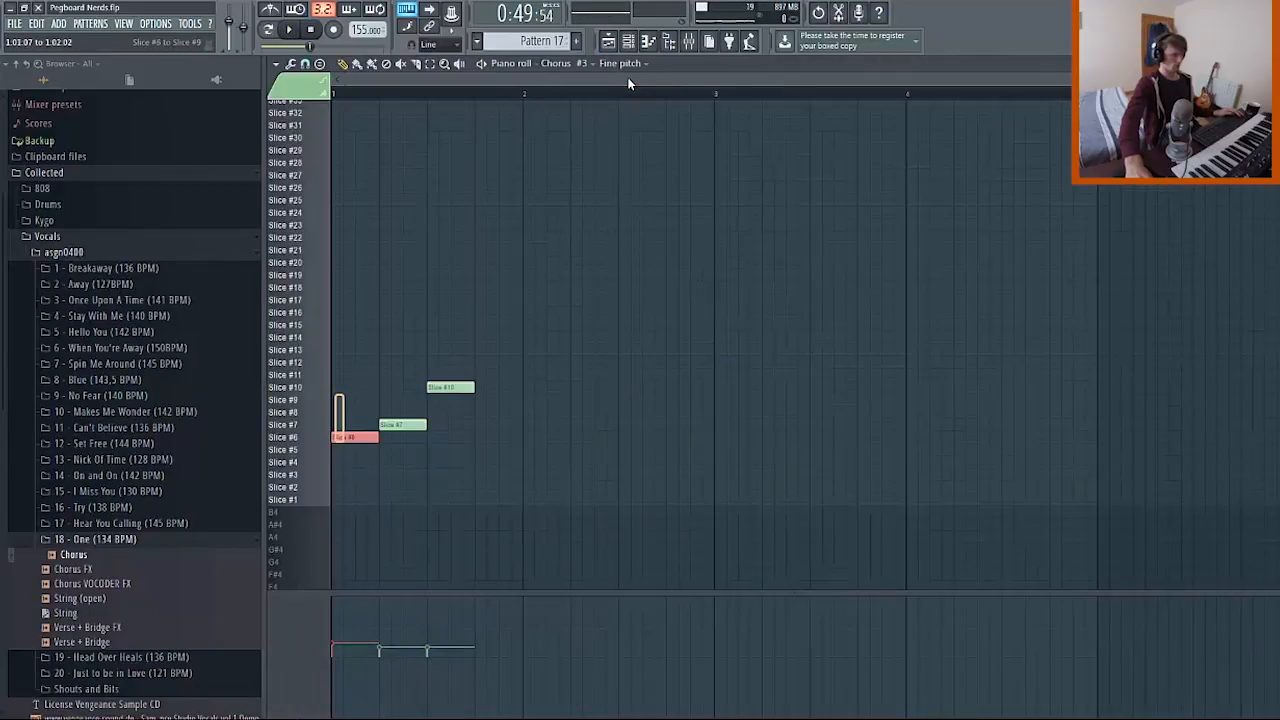
Readjust the fine pitch of the Slice #7 and Slice #10 notes and shorten both to half a beat, checking by playback.
key(space)
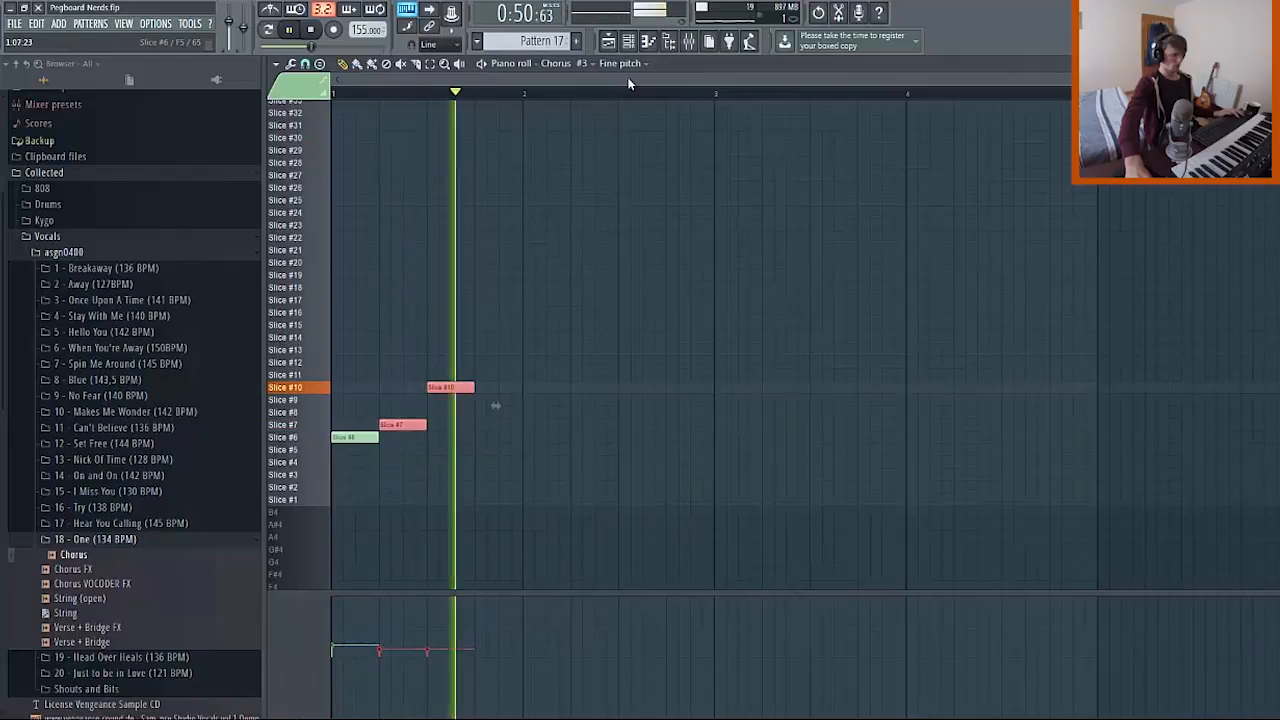
key(space)
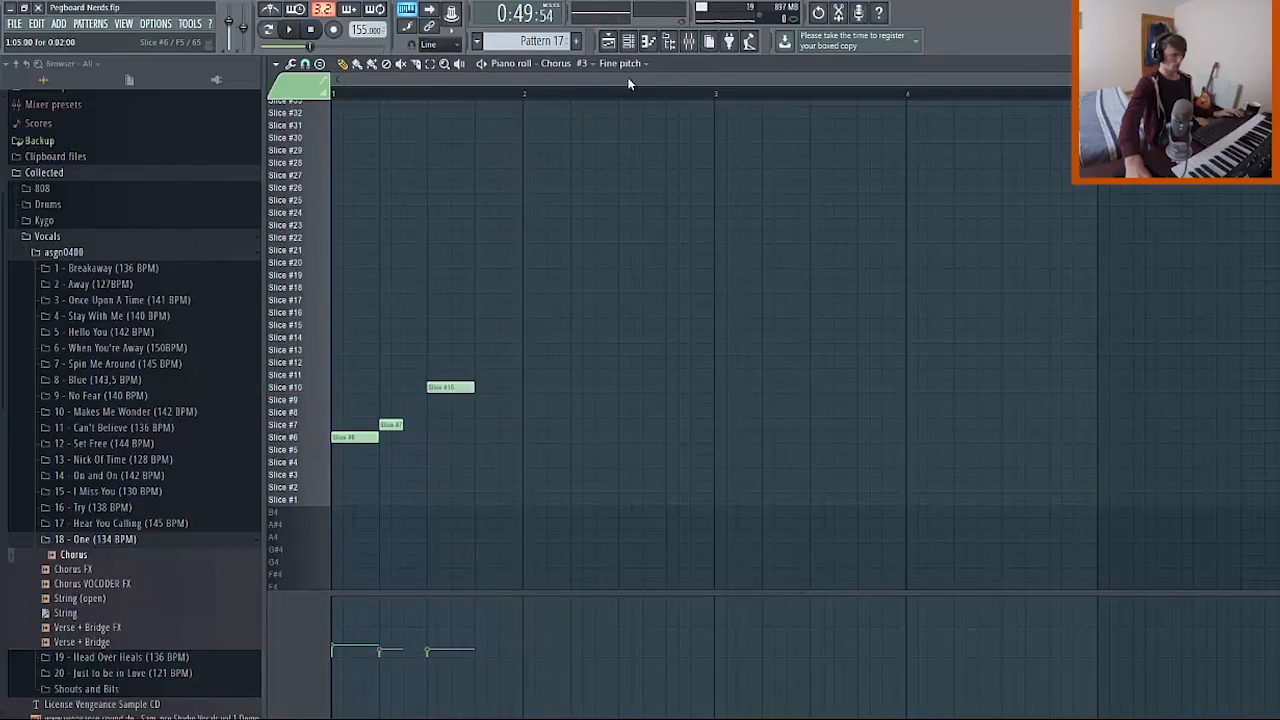
key(space)
key(space)
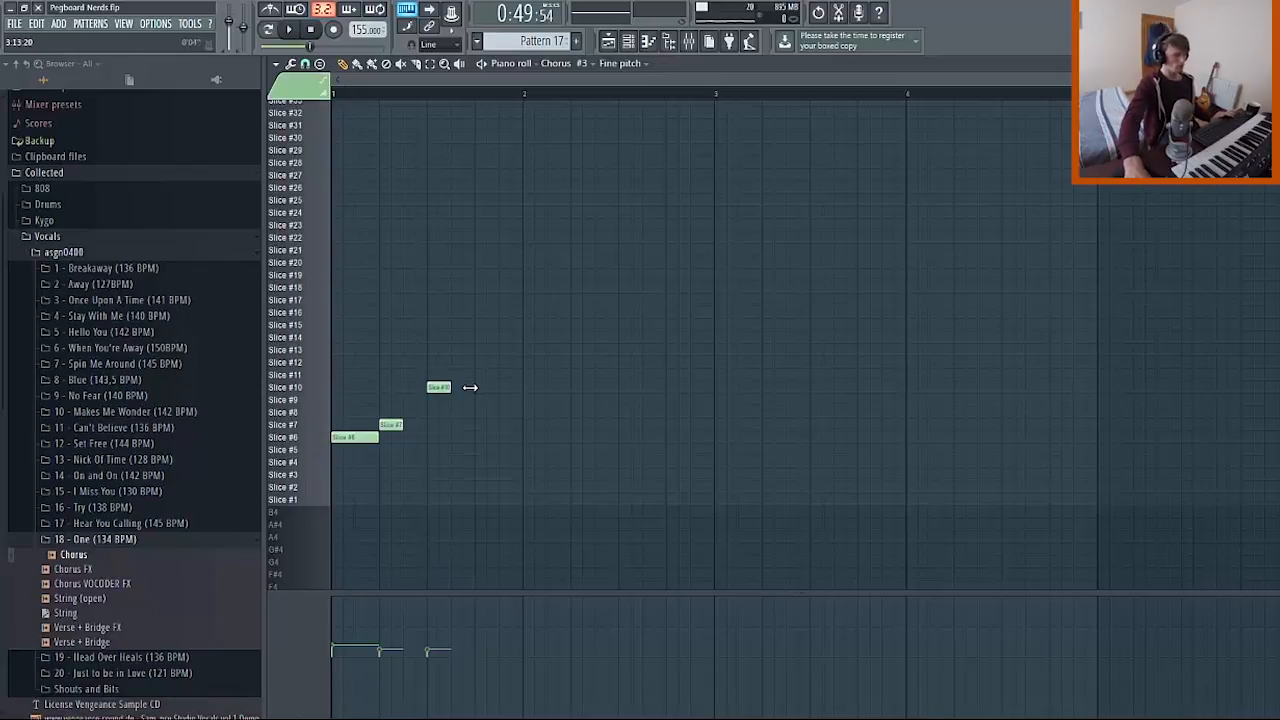
key(space)
key(space)
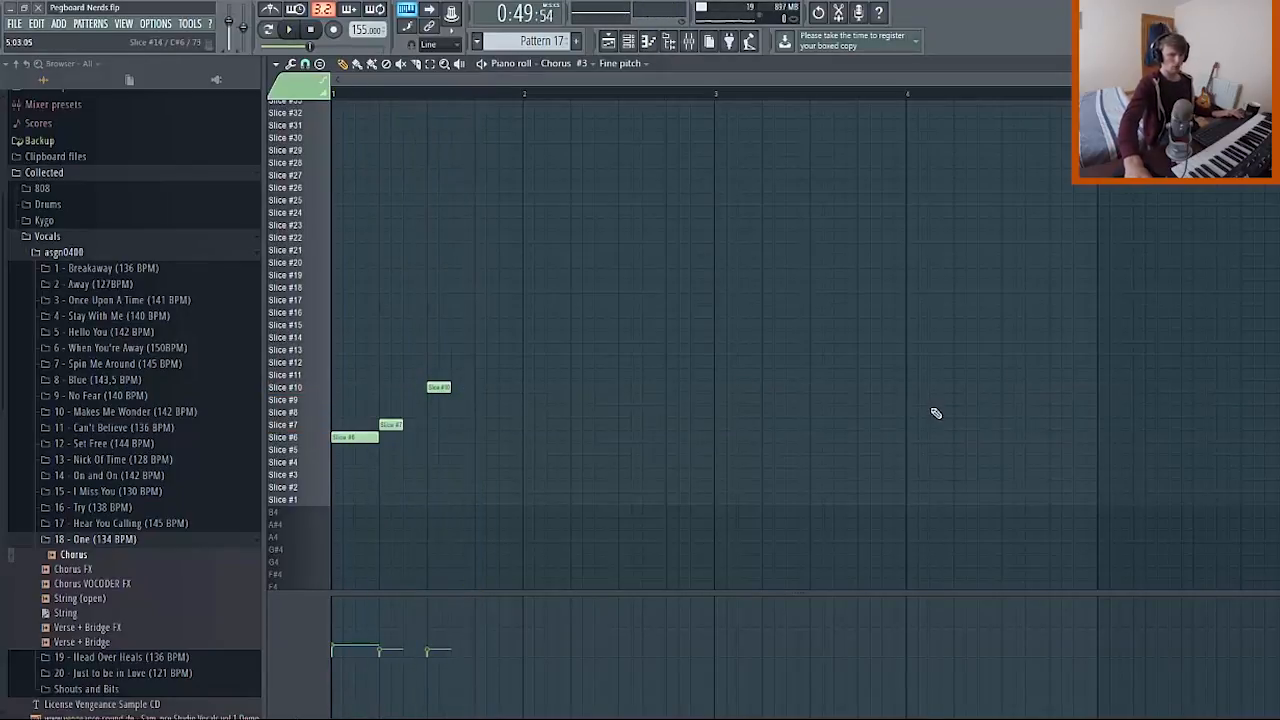
Add a half-beat note on Slice #12 at step 15 of bar 1 and audition it.
click(505, 412)
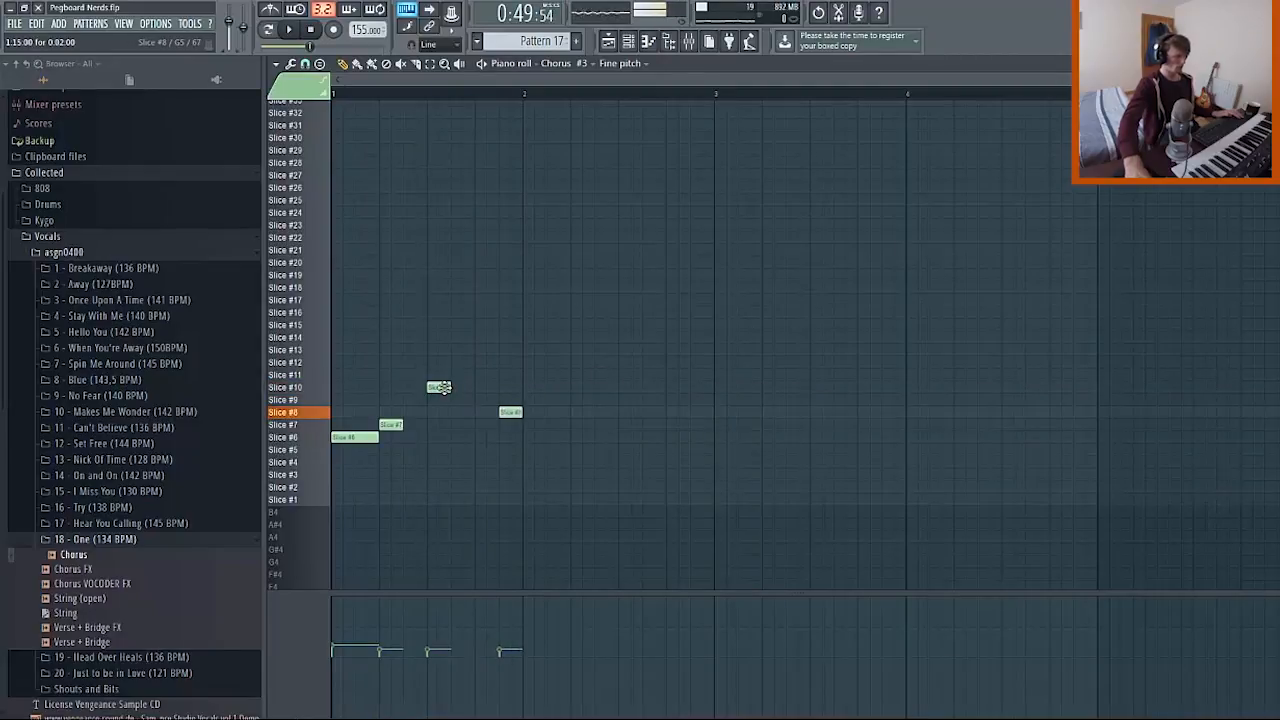
drag(498, 412, 510, 349)
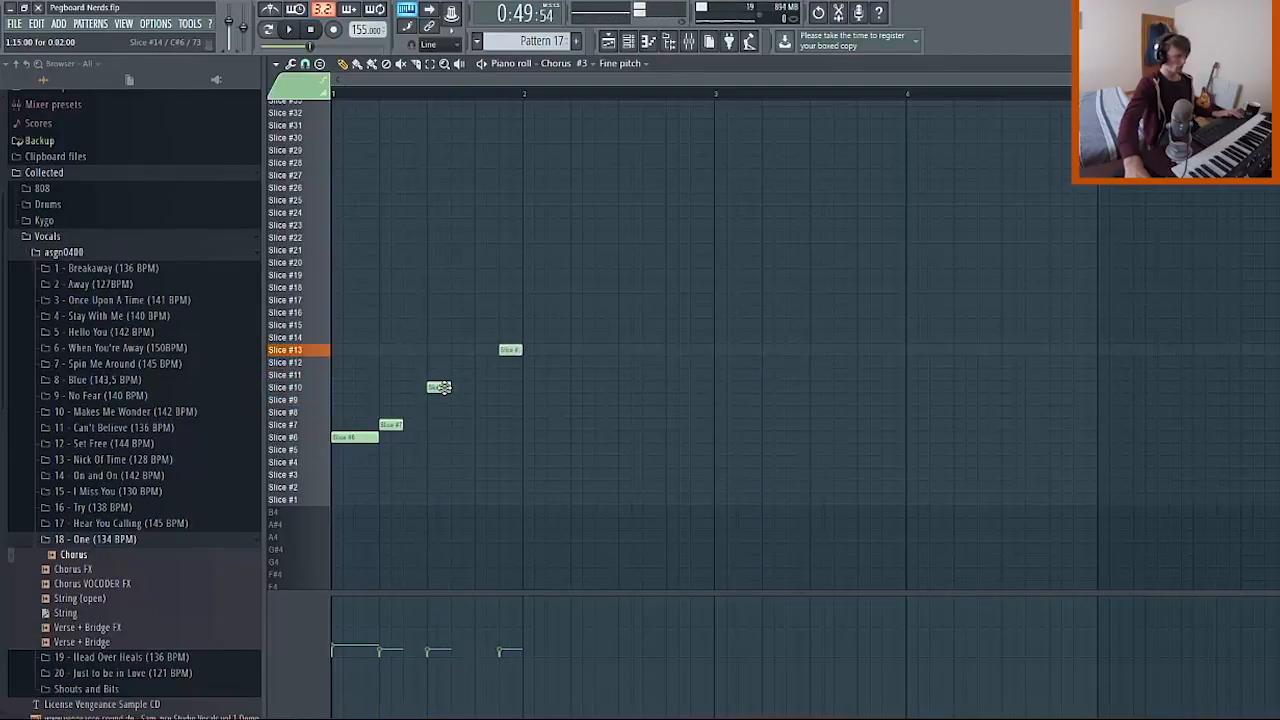
key(space)
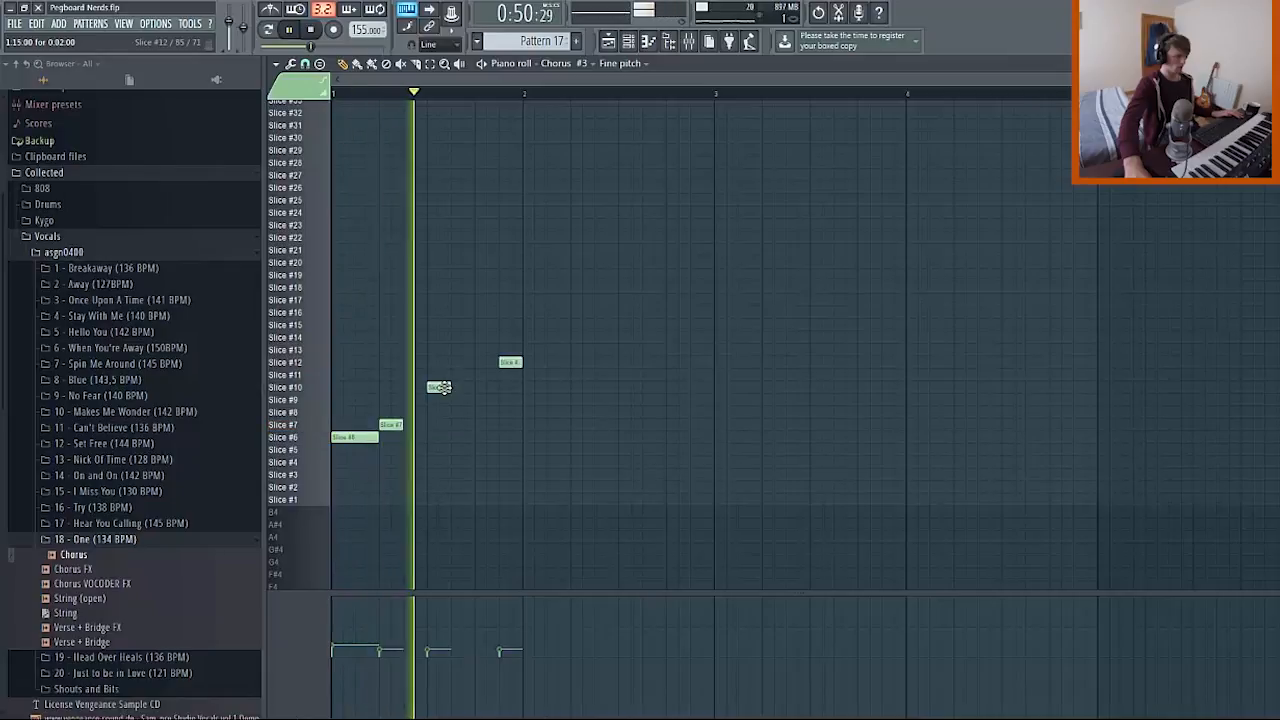
key(space)
Place a half-beat note on Slice #7 at step 3 of bar 2 and play the phrase.
drag(534, 350, 534, 424)
click(439, 387)
key(space)
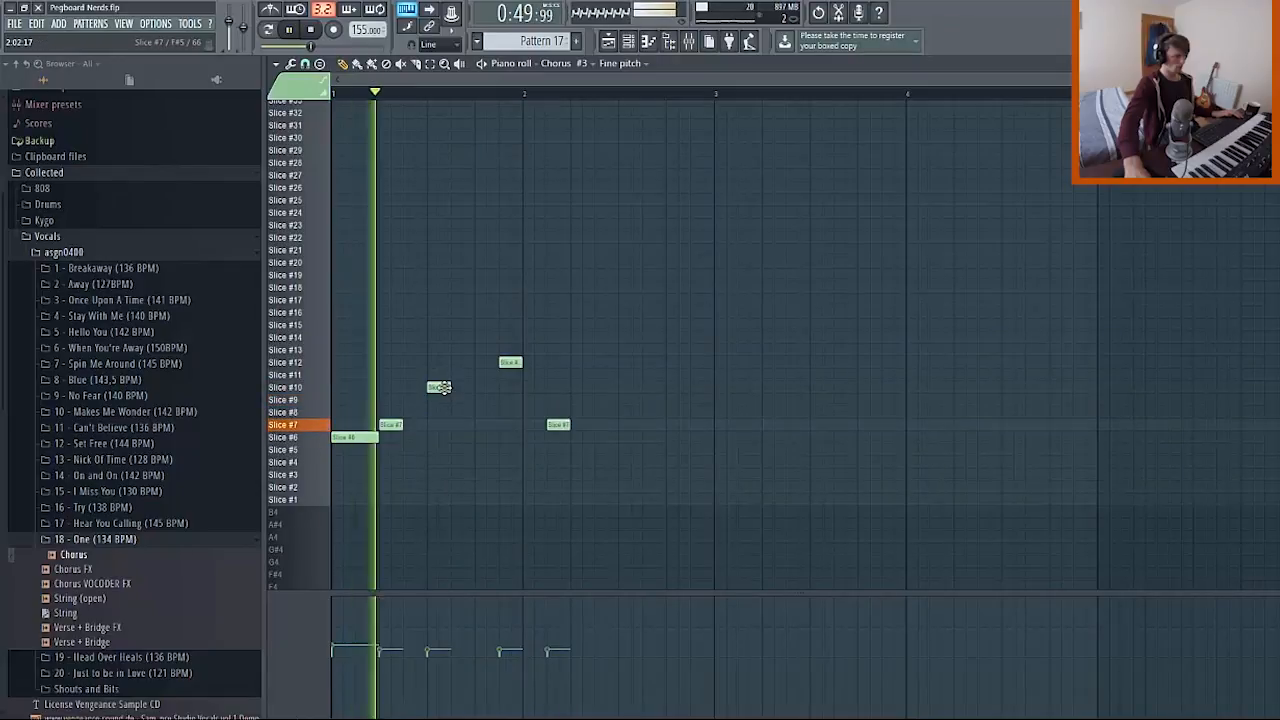
key(space)
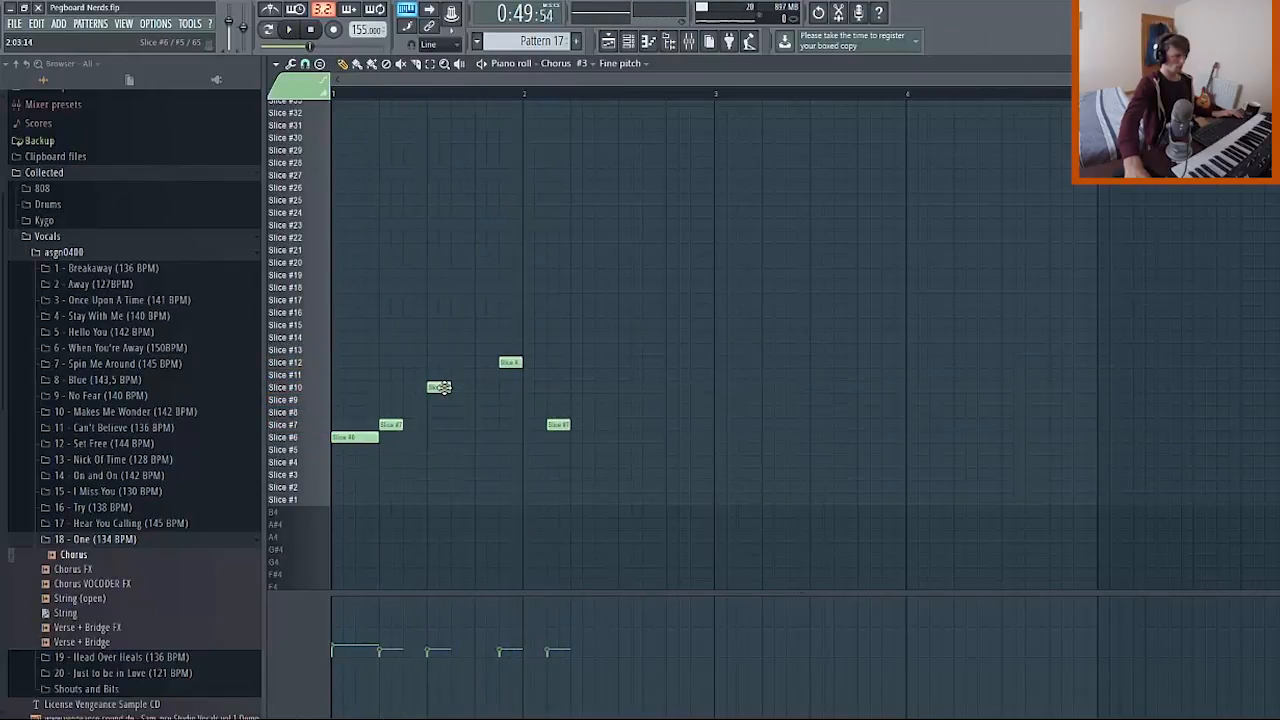
Try the bar 2 note on other slices and positions, placing it on Slice #24 at step 3 and auditioning it.
drag(557, 425, 594, 288)
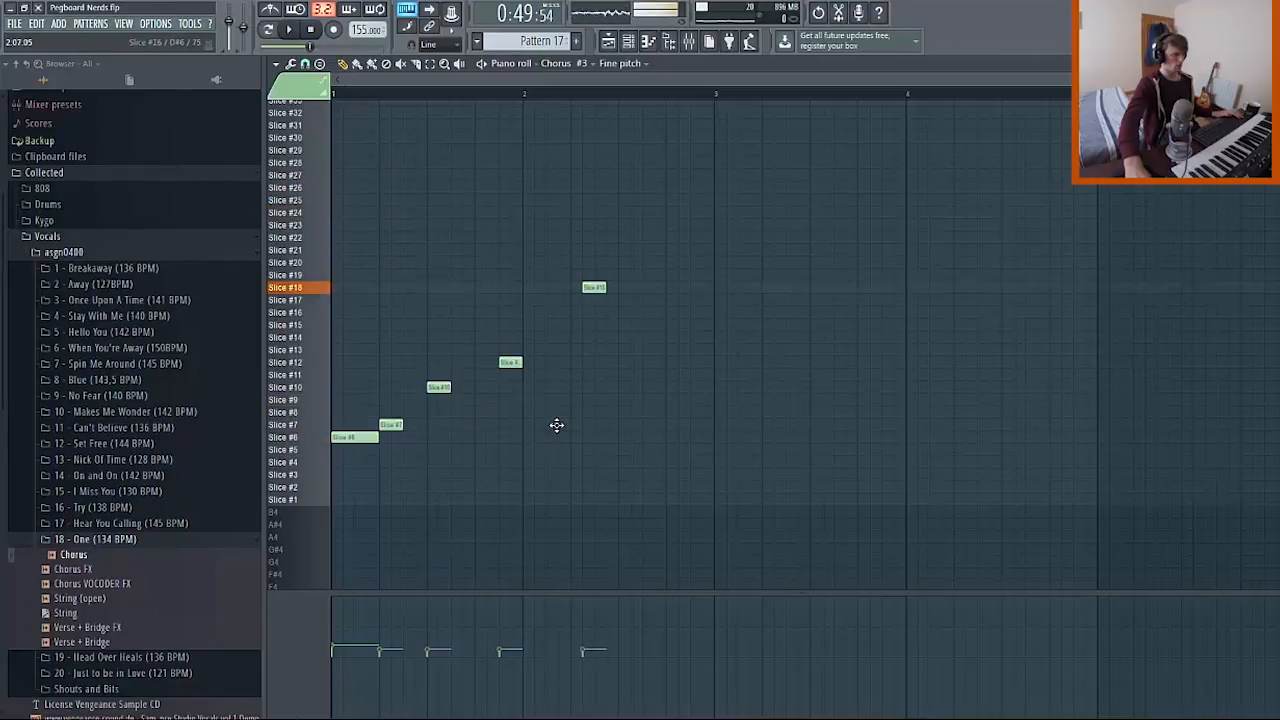
key(space)
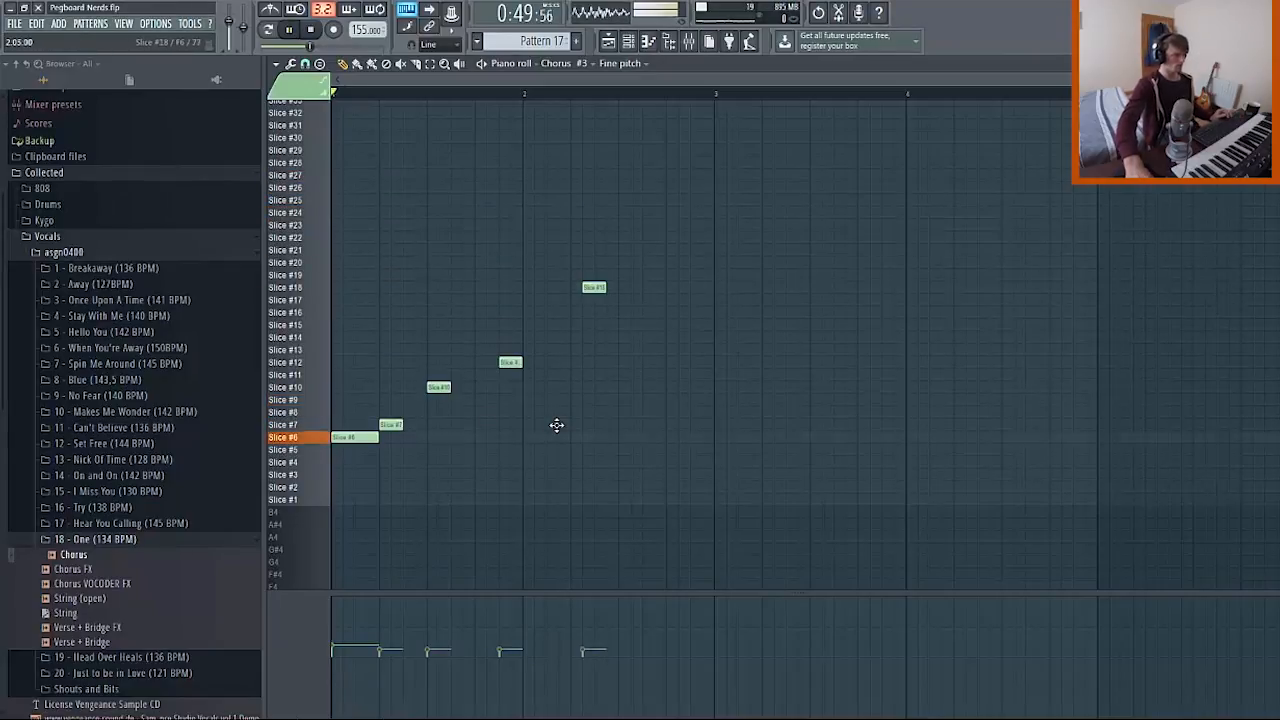
key(space)
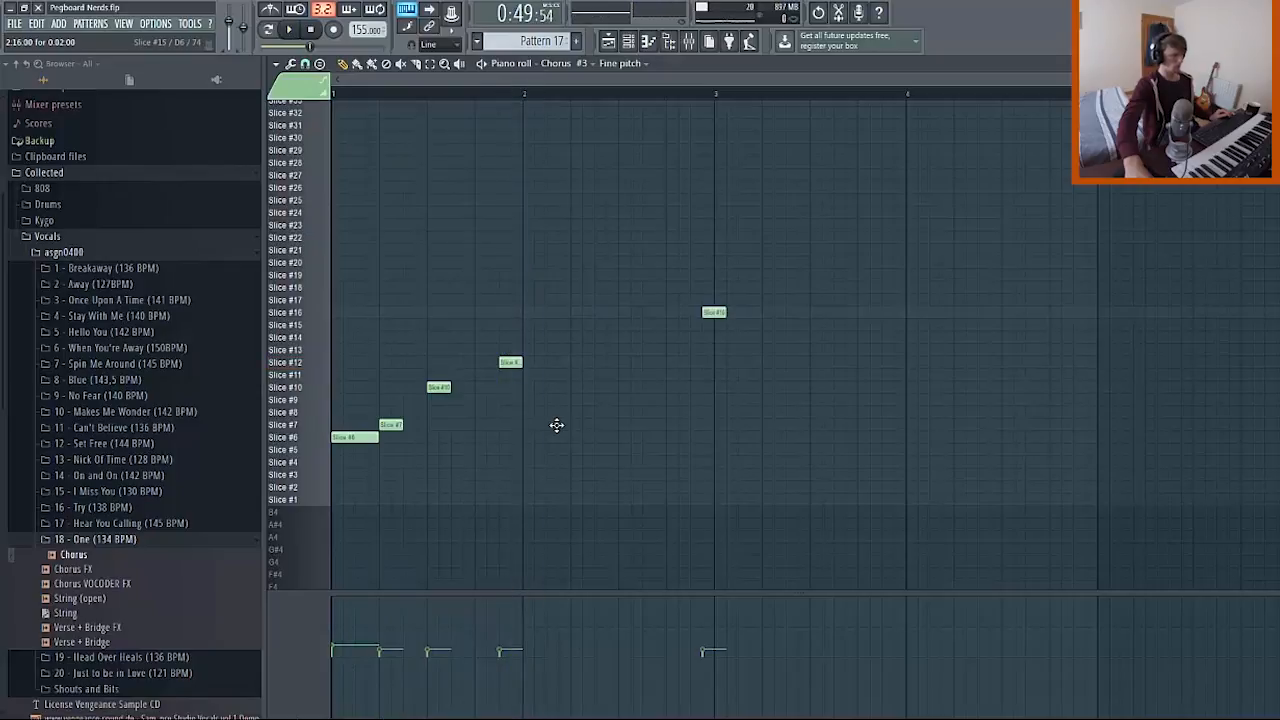
mouse_move(594, 288)
mouse_down()
mouse_move(630, 324)
mouse_move(511, 209)
mouse_move(534, 237)
mouse_move(534, 212)
mouse_up()
key(space)
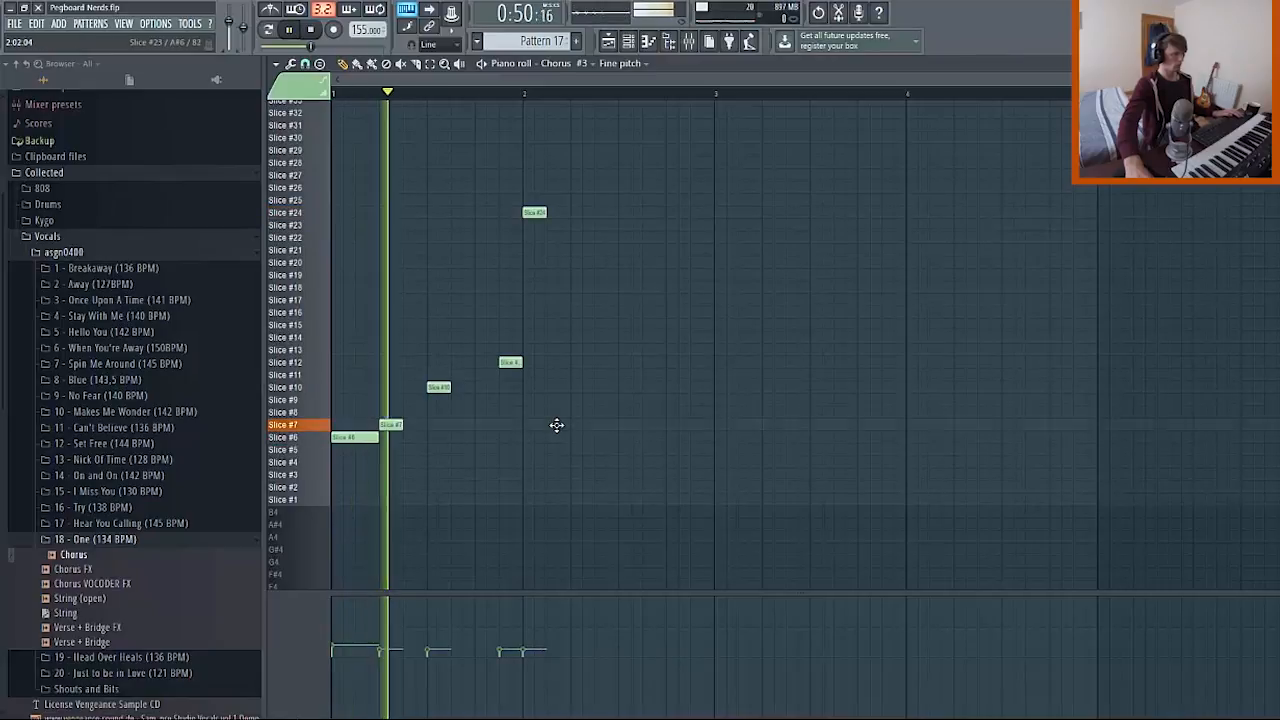
key(space)
click(545, 200)
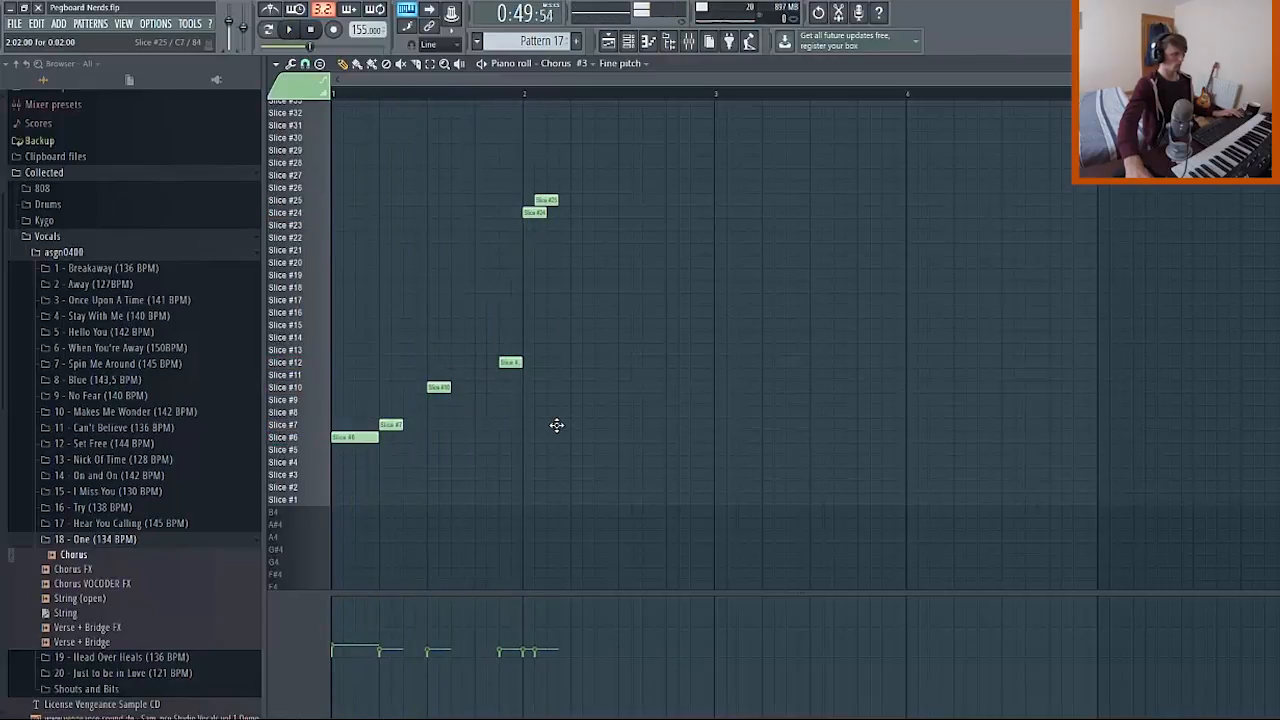
drag(534, 212, 558, 212)
key(space)
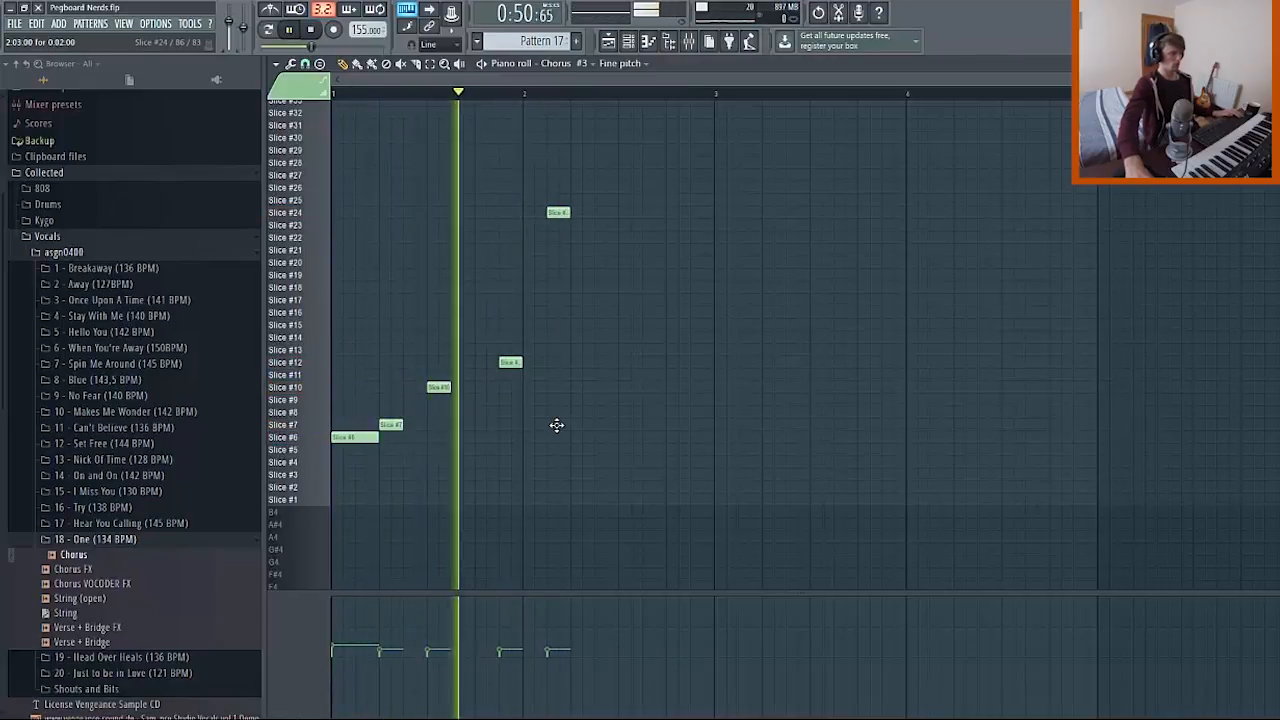
key(space)
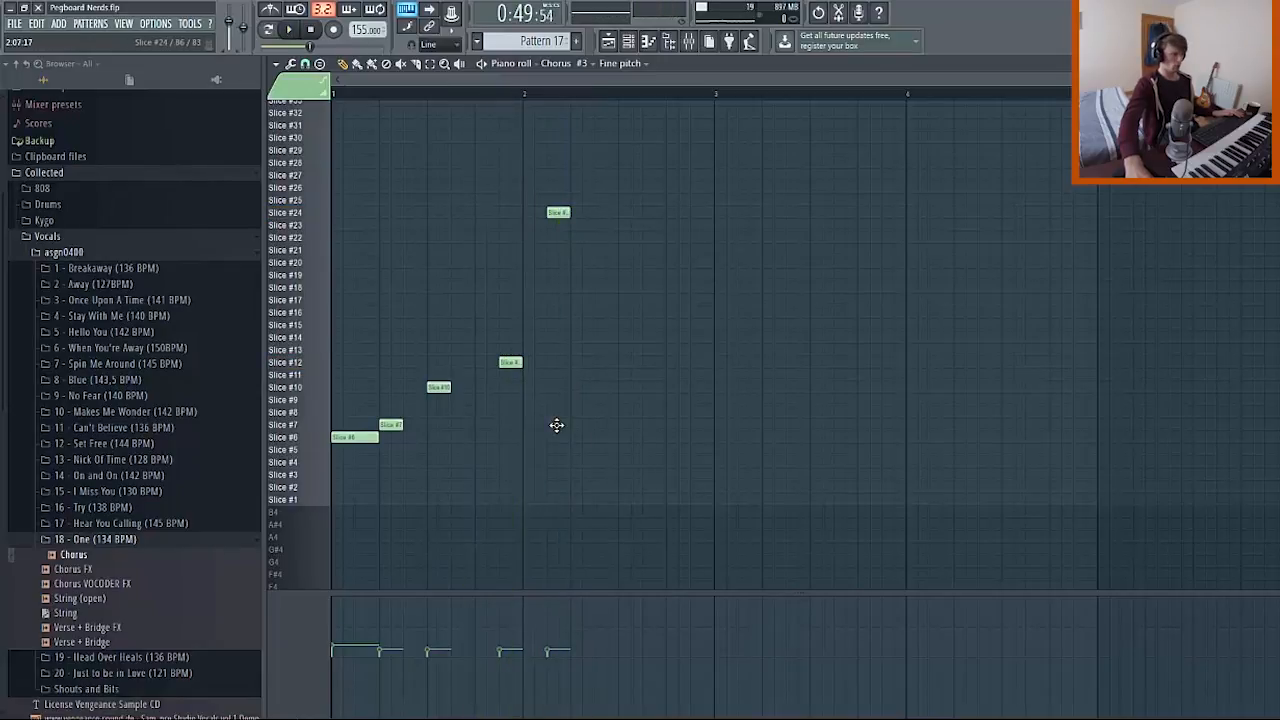
Add half-beat notes in bar 2 on Slice #10 at step 7, Slice #24 at step 9 and Slice #12 at step 11, and play them.
mouse_move(606, 375)
mouse_down()
mouse_move(606, 387)
mouse_move(631, 350)
mouse_move(642, 237)
mouse_move(630, 212)
mouse_up()
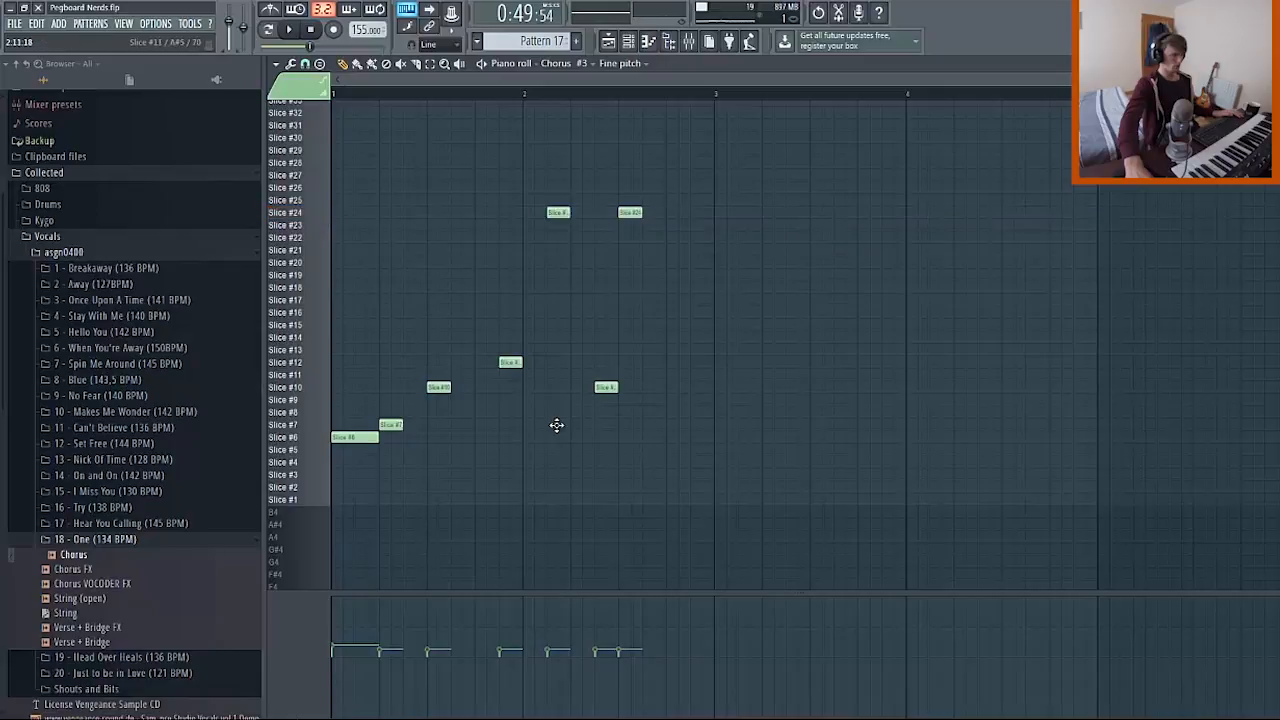
mouse_move(654, 425)
mouse_down()
mouse_move(654, 437)
mouse_move(654, 362)
mouse_up()
key(space)
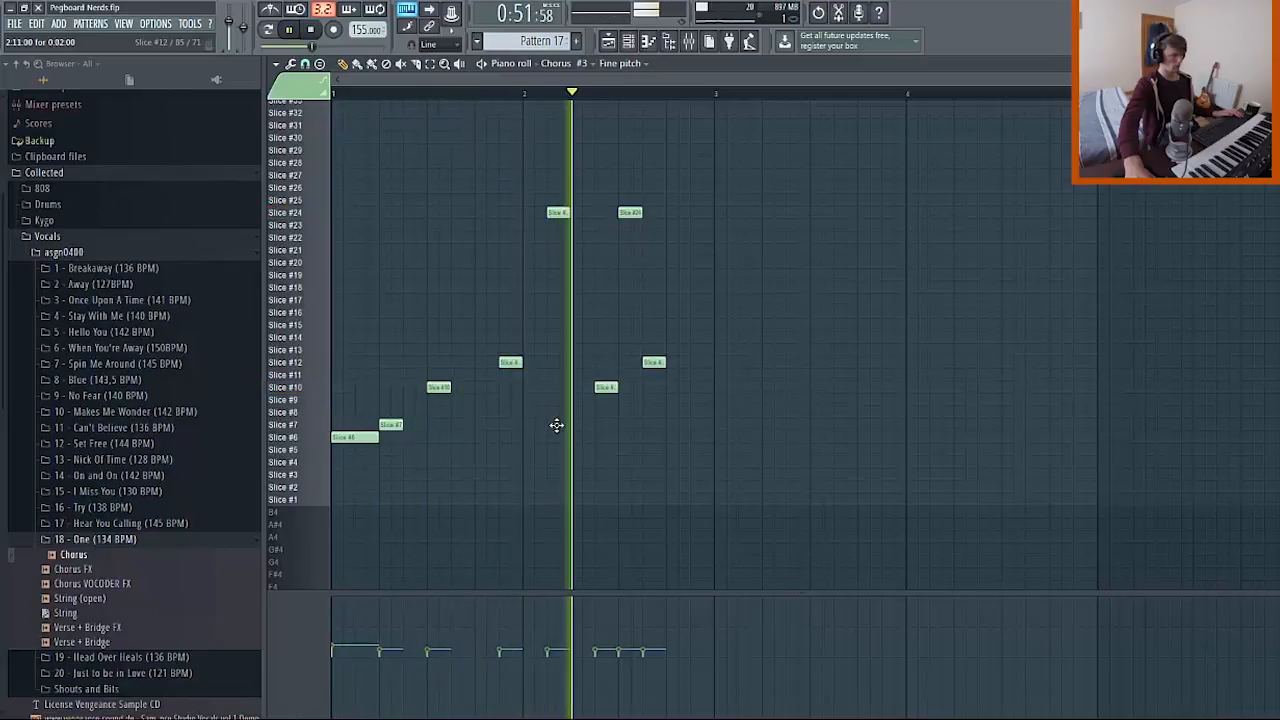
key(space)
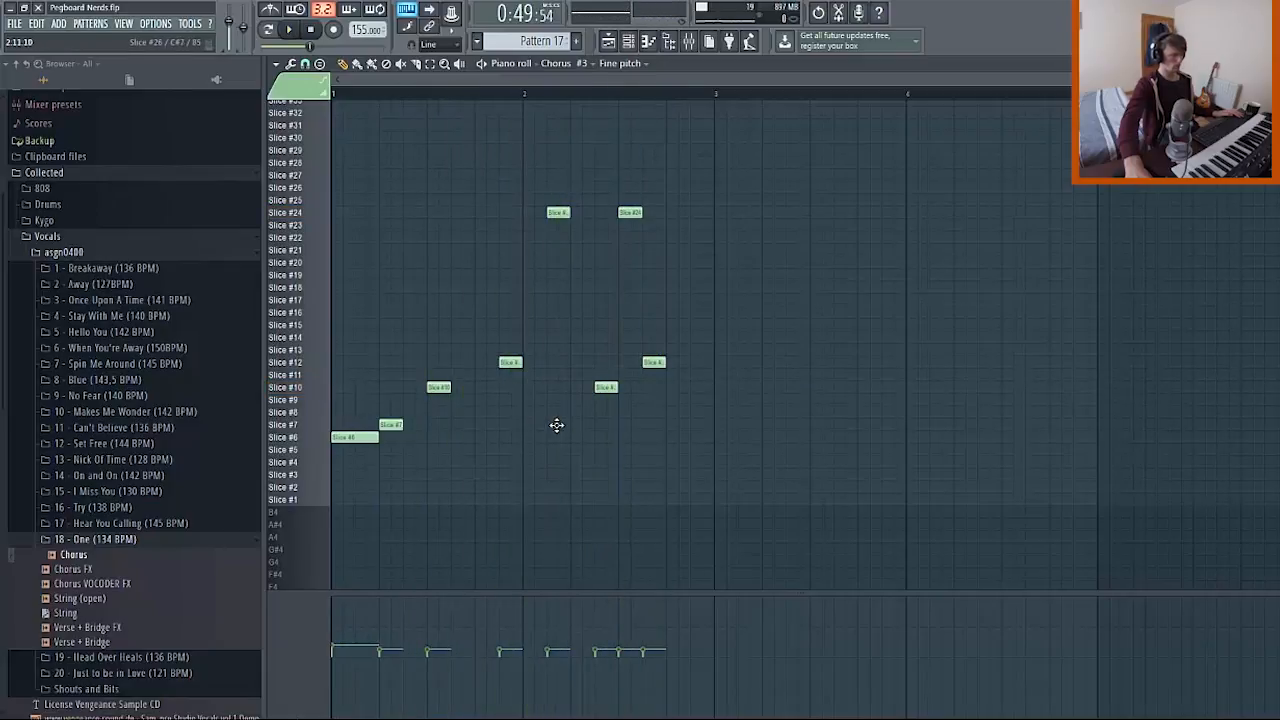
key(space)
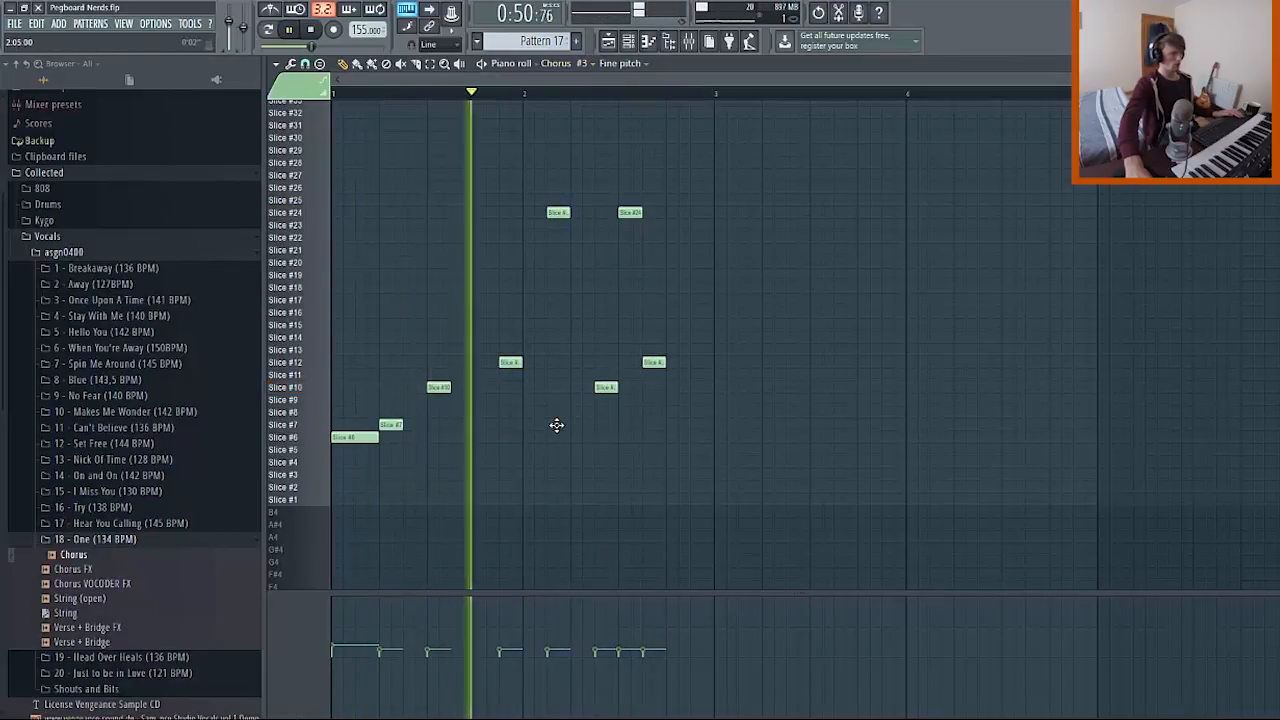
key(space)
Shift the last three notes of bar 2 two steps later and add a half-beat Slice #6 note at step 15.
drag(710, 143, 657, 317)
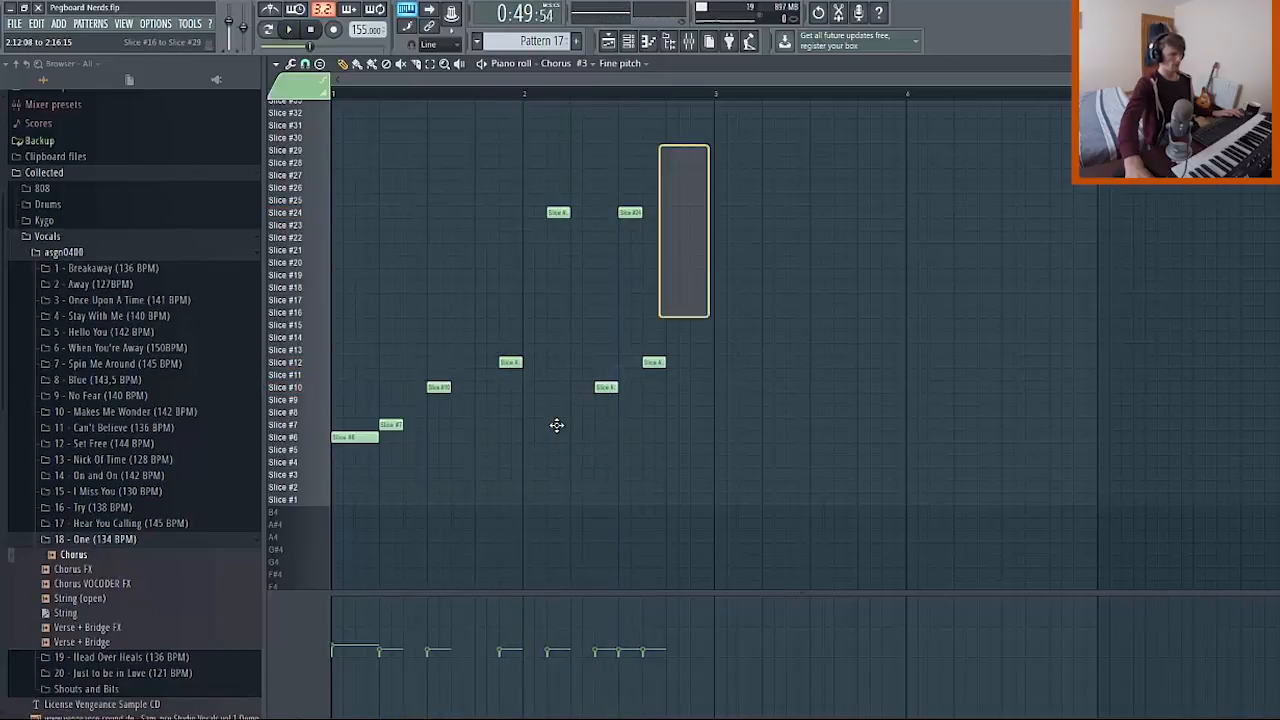
key(space)
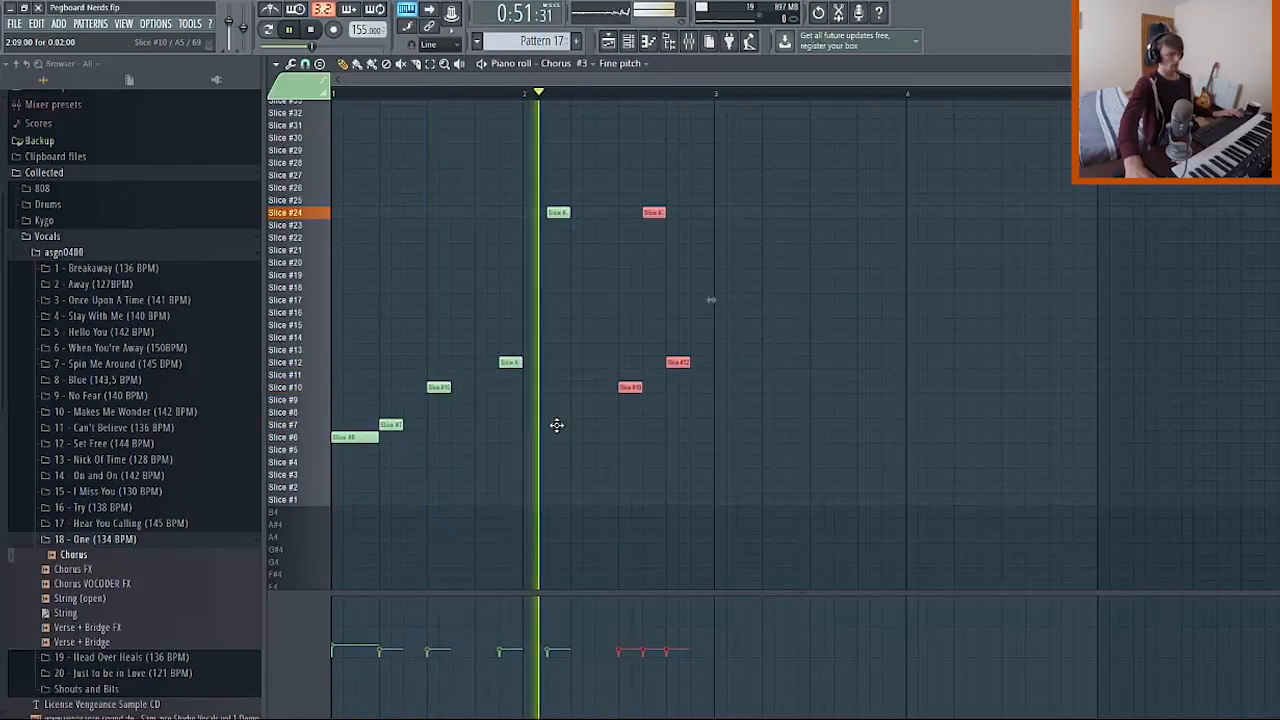
key(space)
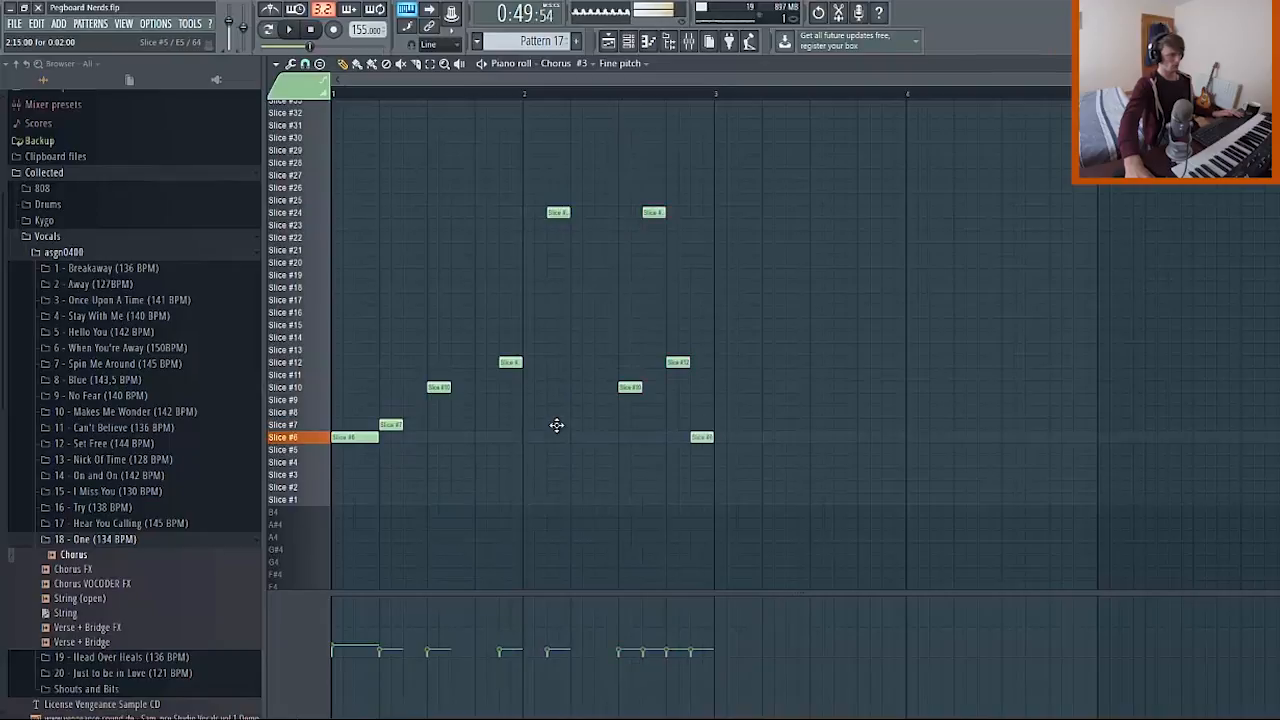
Duplicate the two-bar slice melody into bars 3 and 4, deselect the notes and play it with the drop.
key(space)
scroll(557, 425, down, 1)
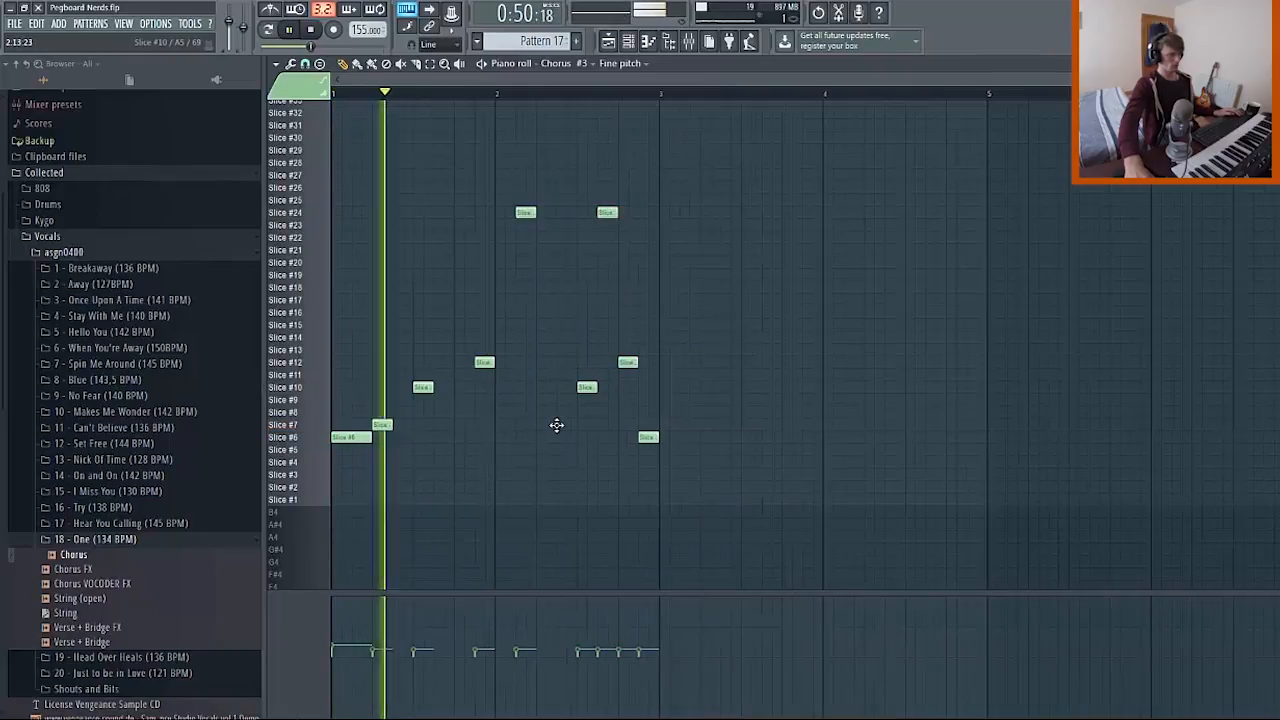
key(ctrl+a)
key(ctrl+b)
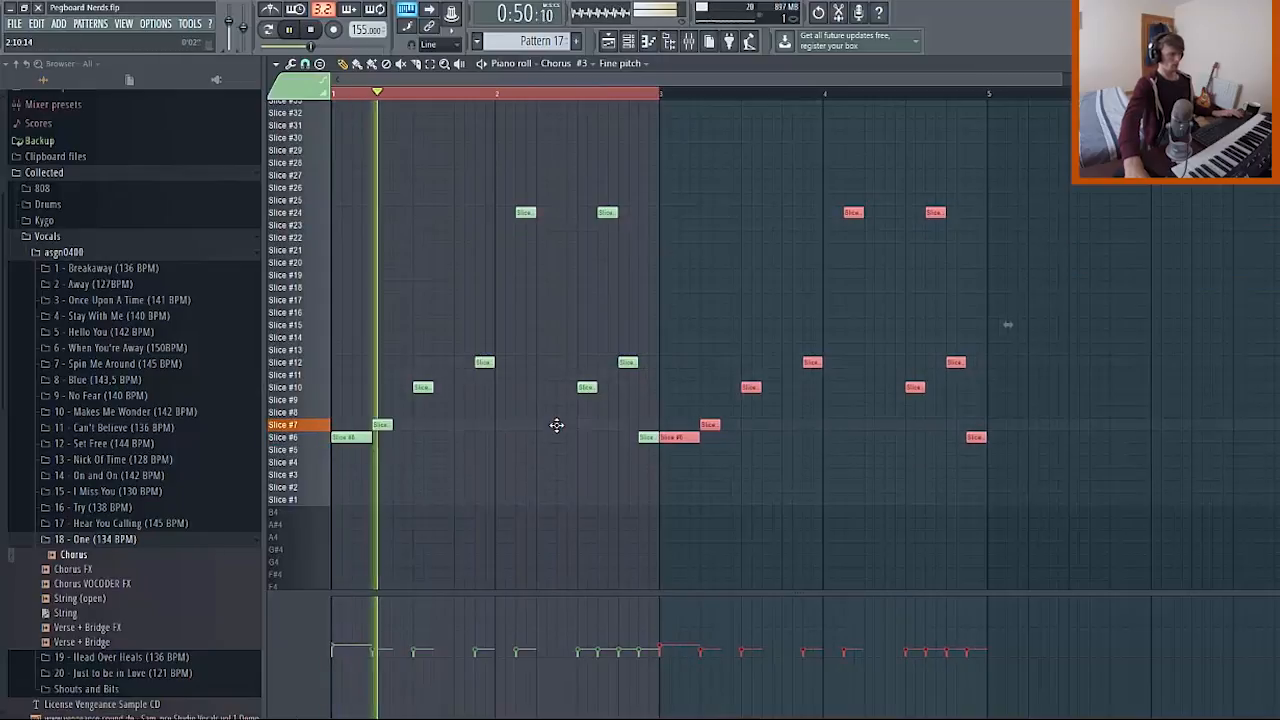
key(ctrl+d)
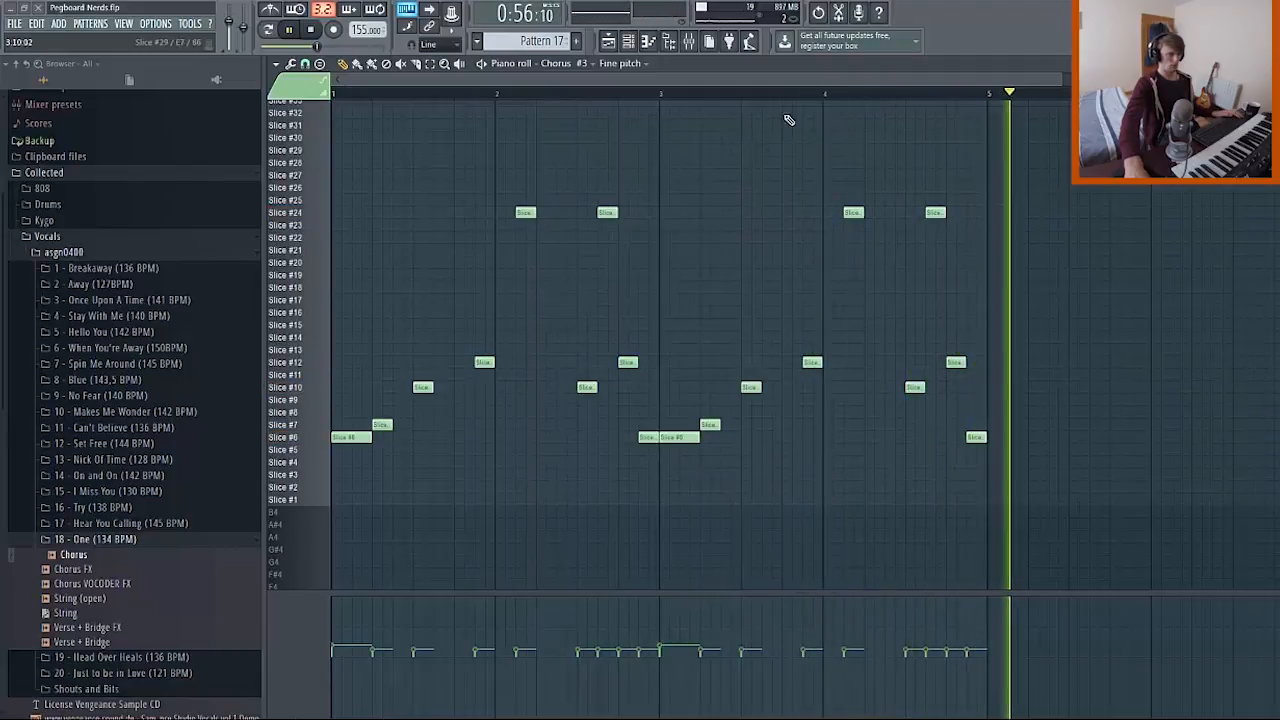
Remove the Slice #6 note at the start of bar 3, move bar 4's last note to Slice #8 and audition the melody.
key(ctrl+z)
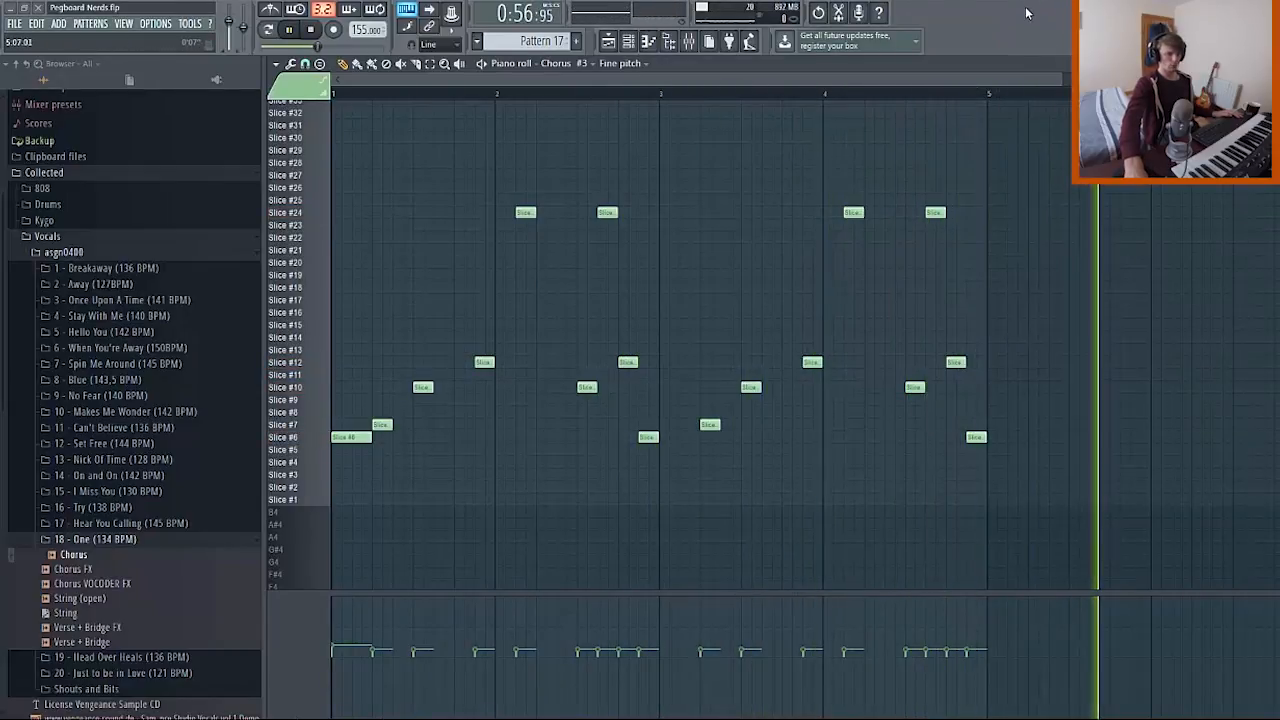
key(space)
drag(975, 437, 975, 412)
key(space)
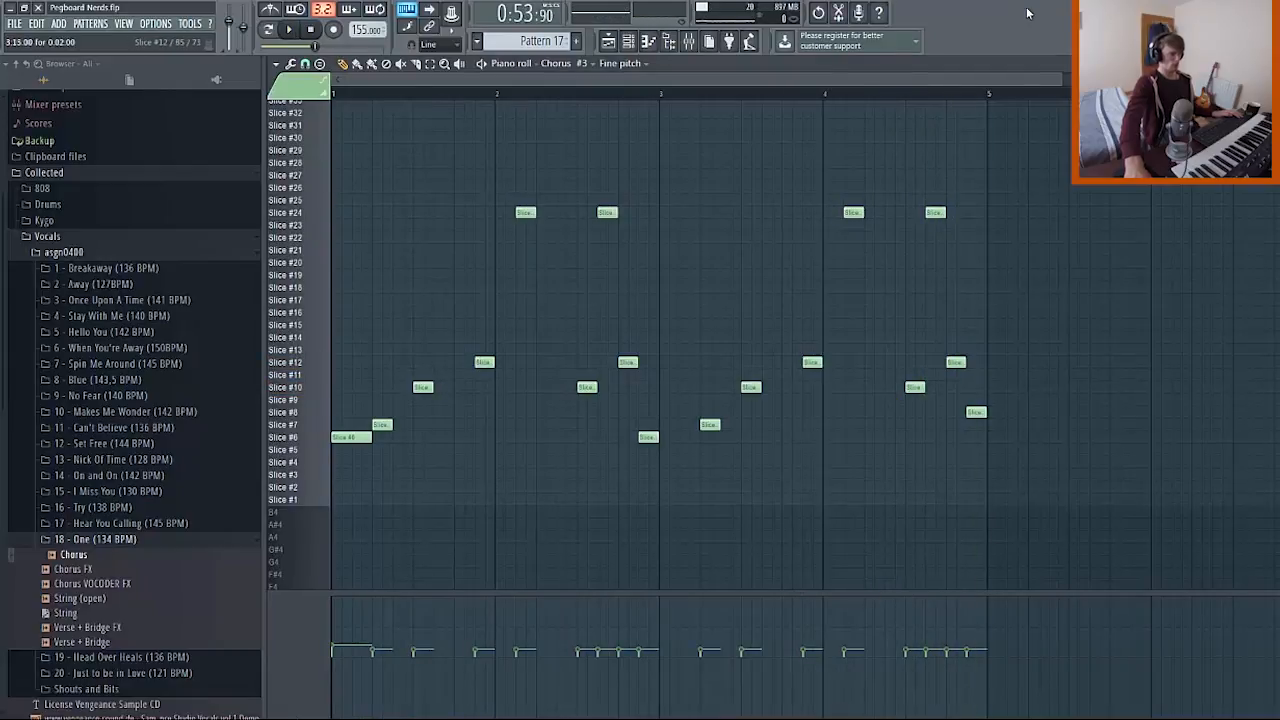
Select all notes of the slice melody, lower their fine pitch together and audition the change.
key(Page_Down)
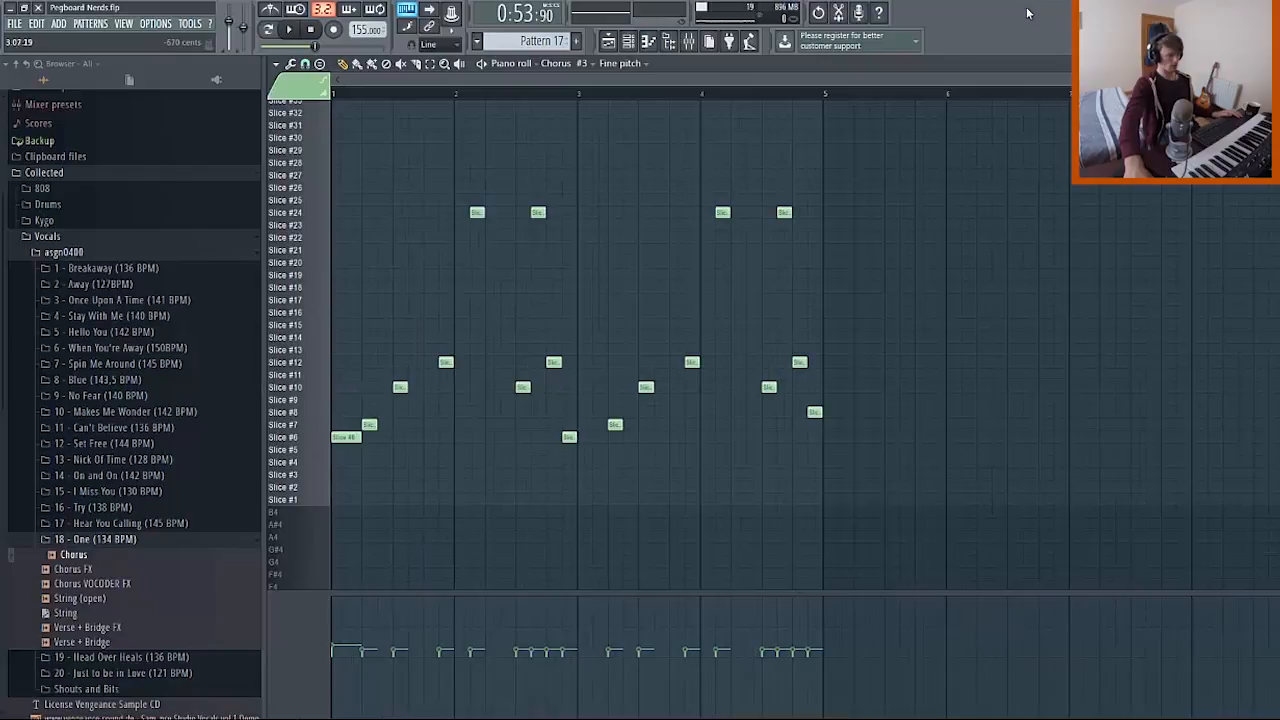
key(ctrl+a)
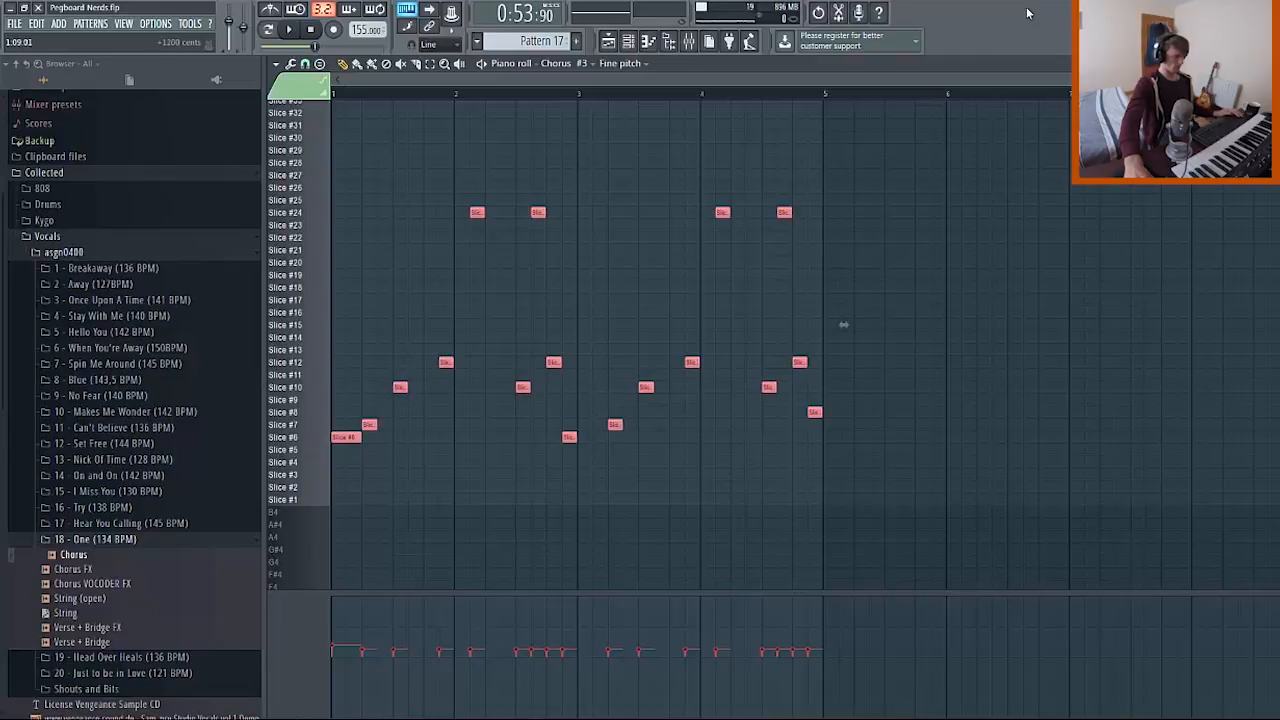
key(shift+Return)
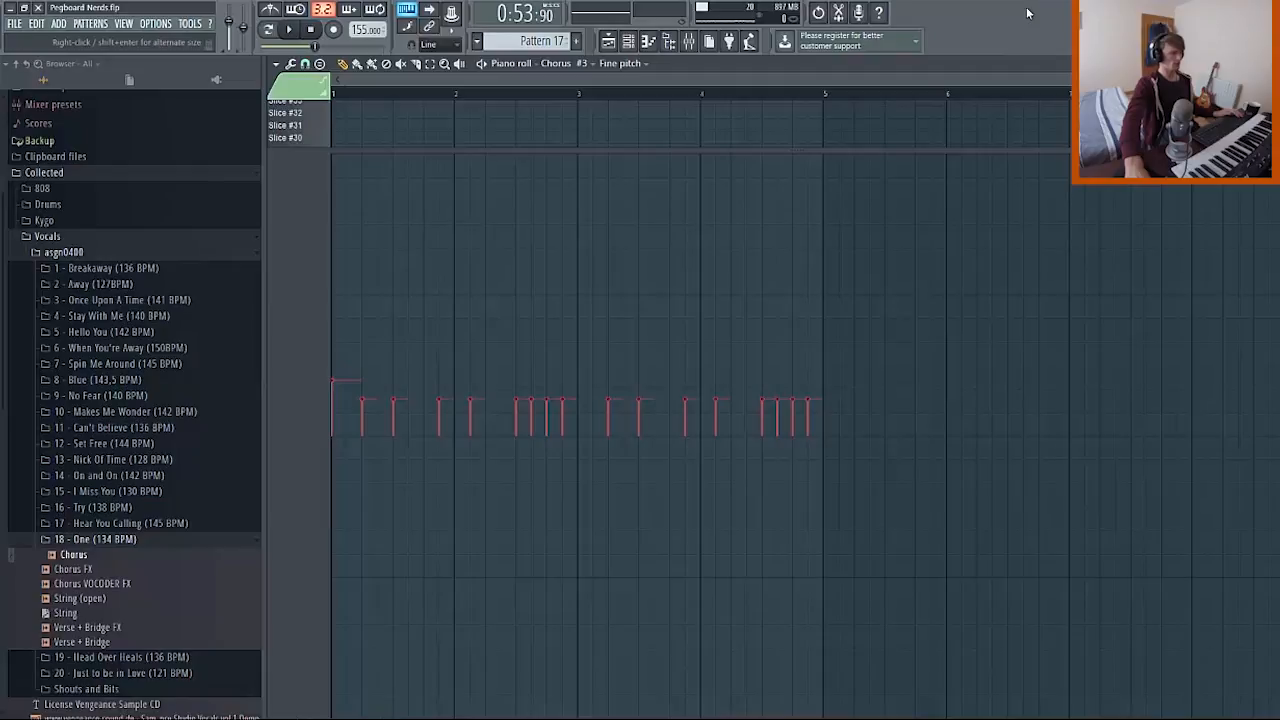
key(shift+Return)
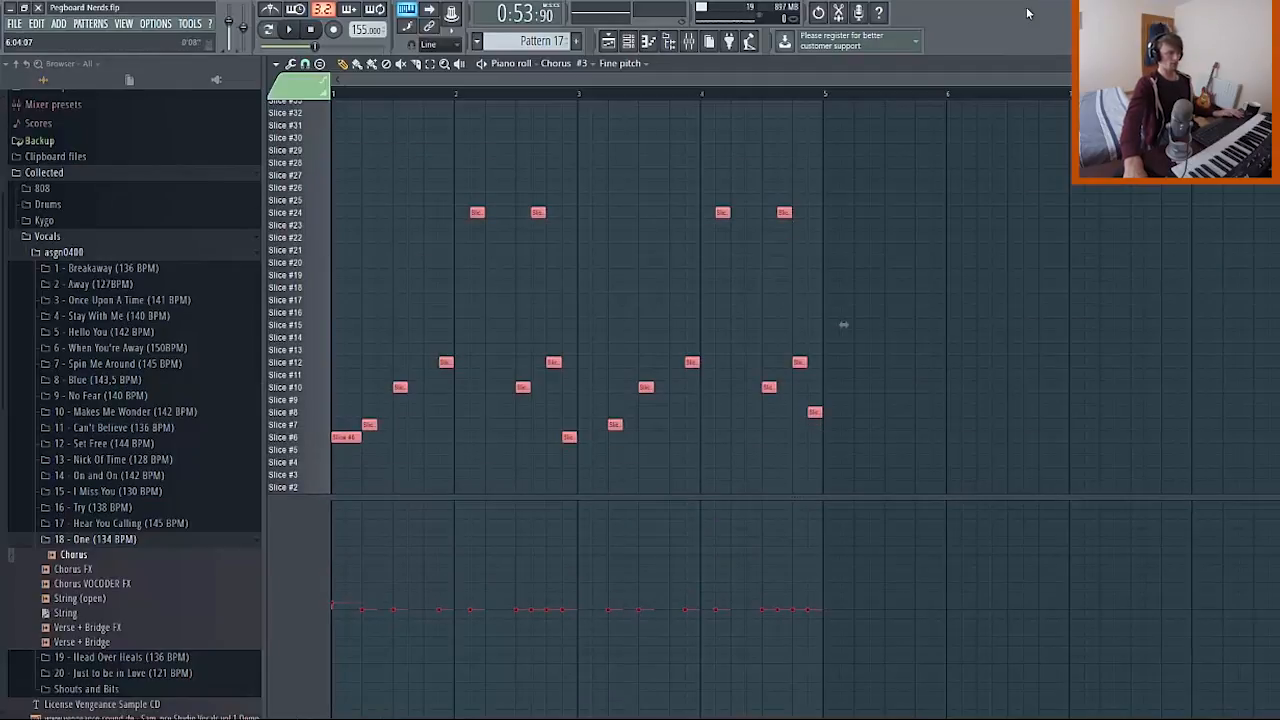
key(space)
key(space)
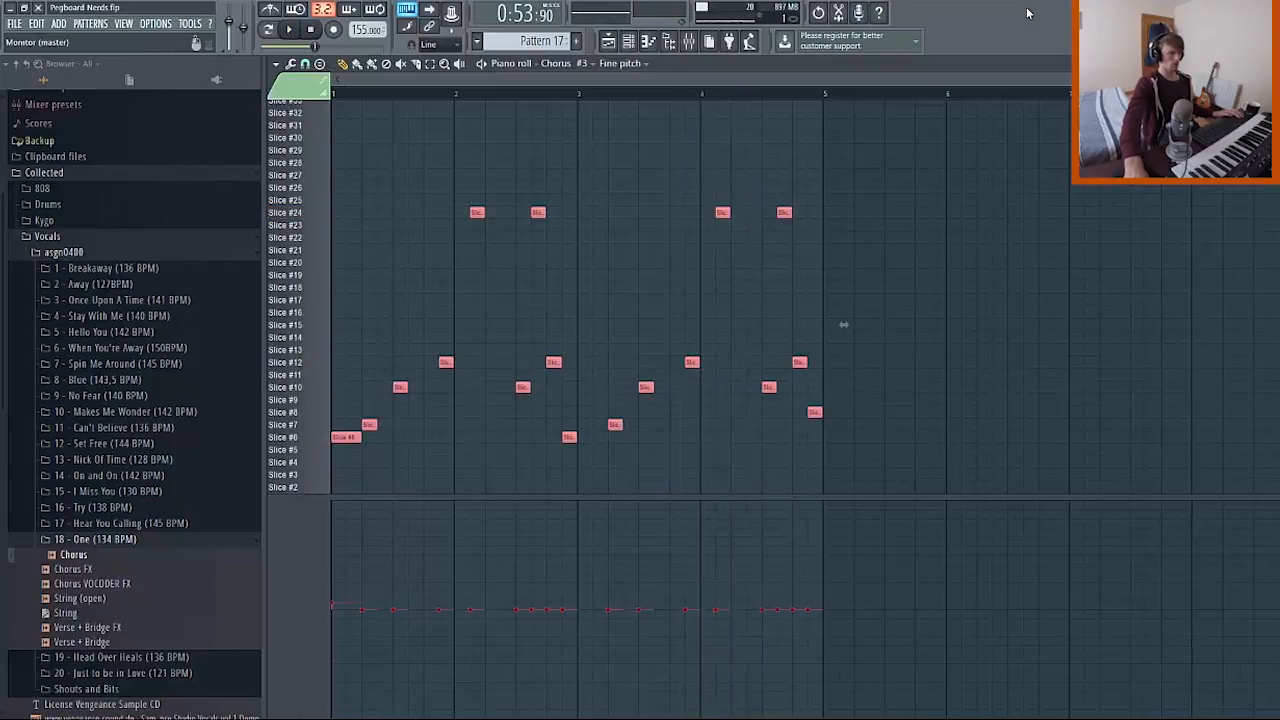
Mute the Vox Effect track in the playlist and play the drop with the Pattern 17 melody.
key(F5)
right_click(335, 572)
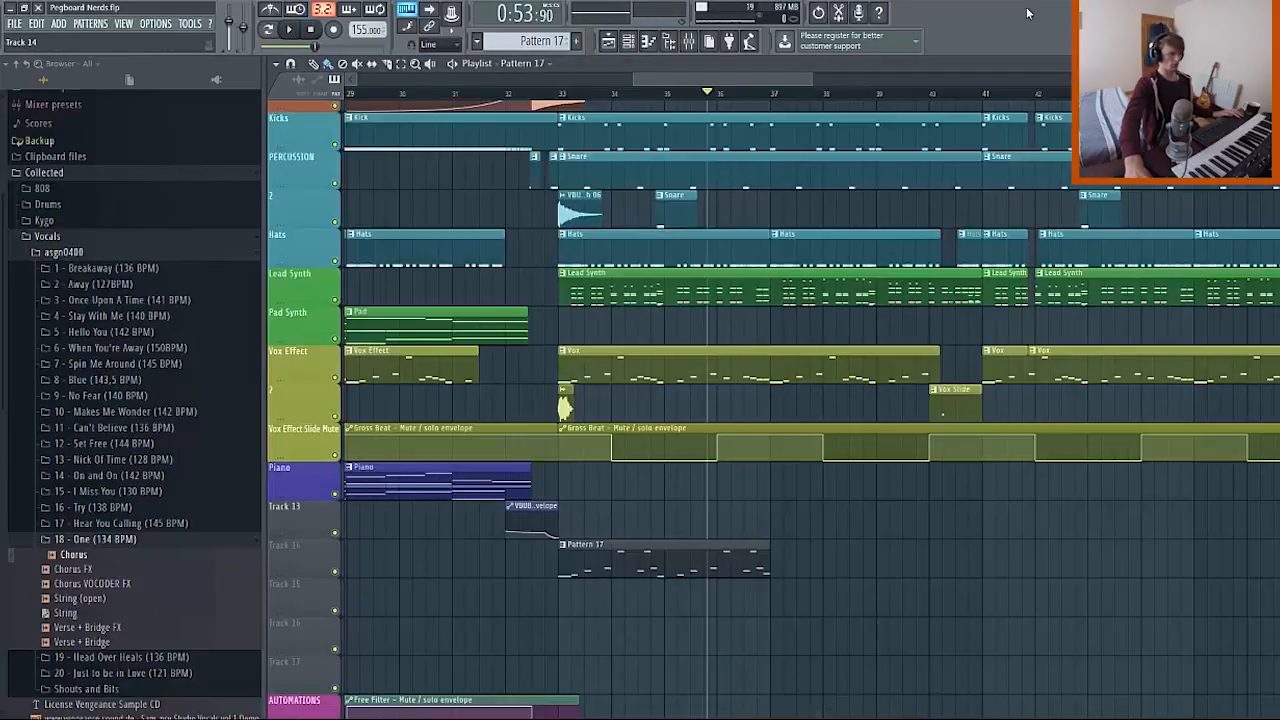
key(space)
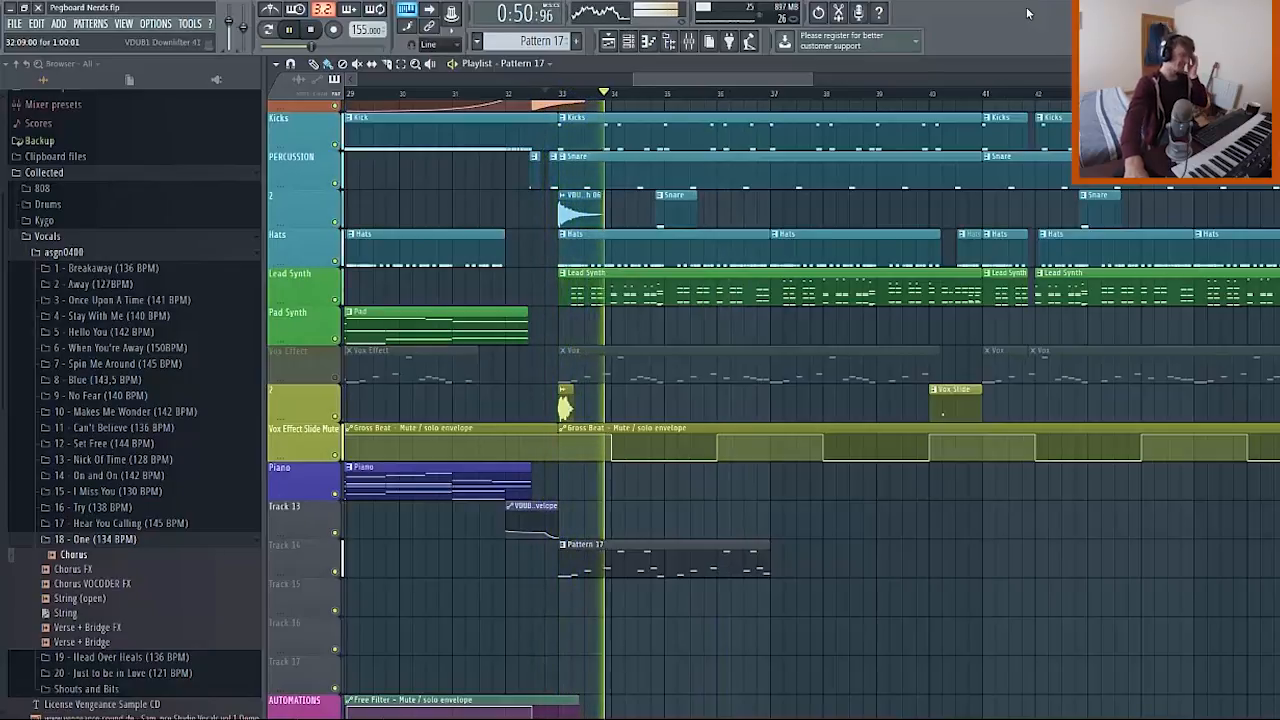
key(space)
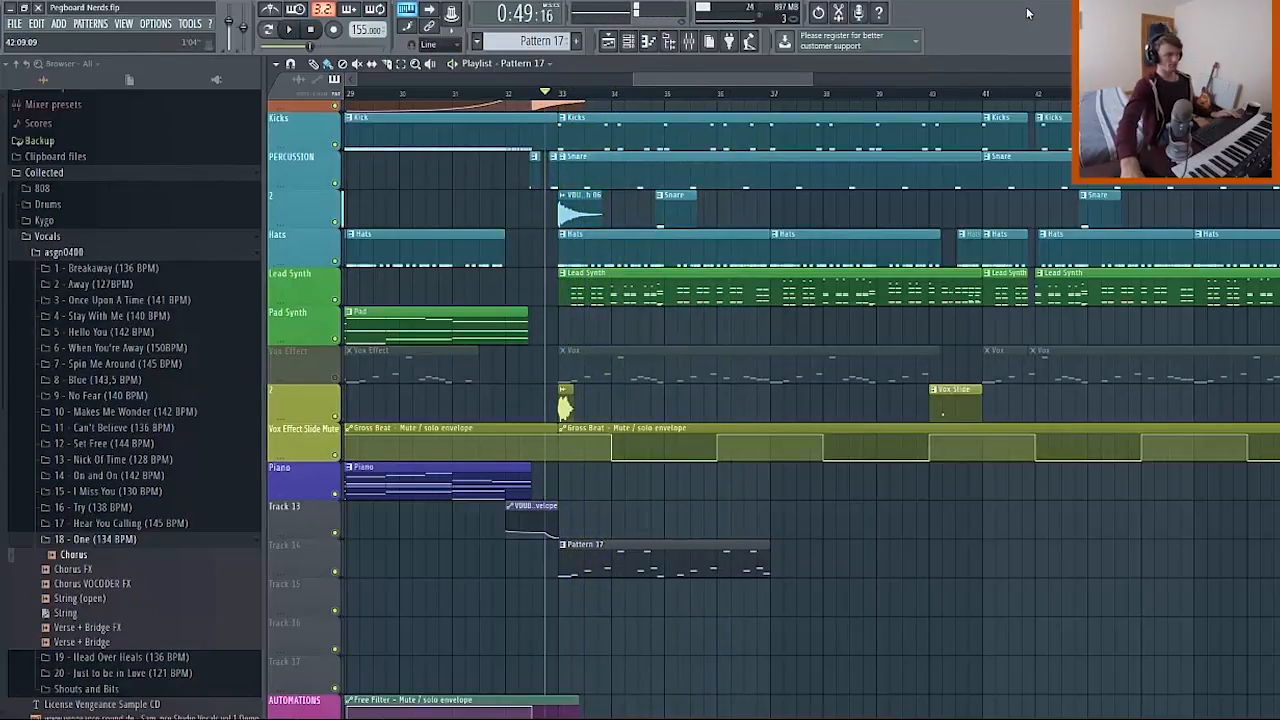
Raise the fine pitch of all the selected melody notes slightly while playing them with the drop.
key(F7)
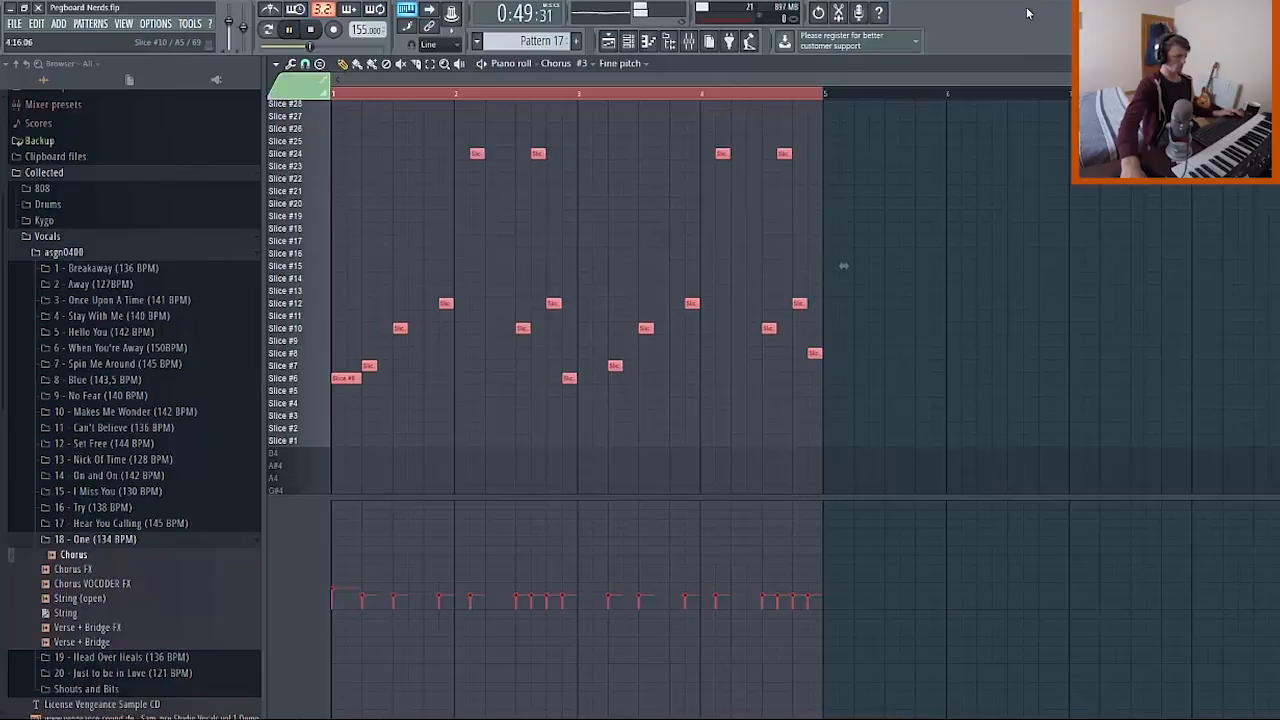
key(space)
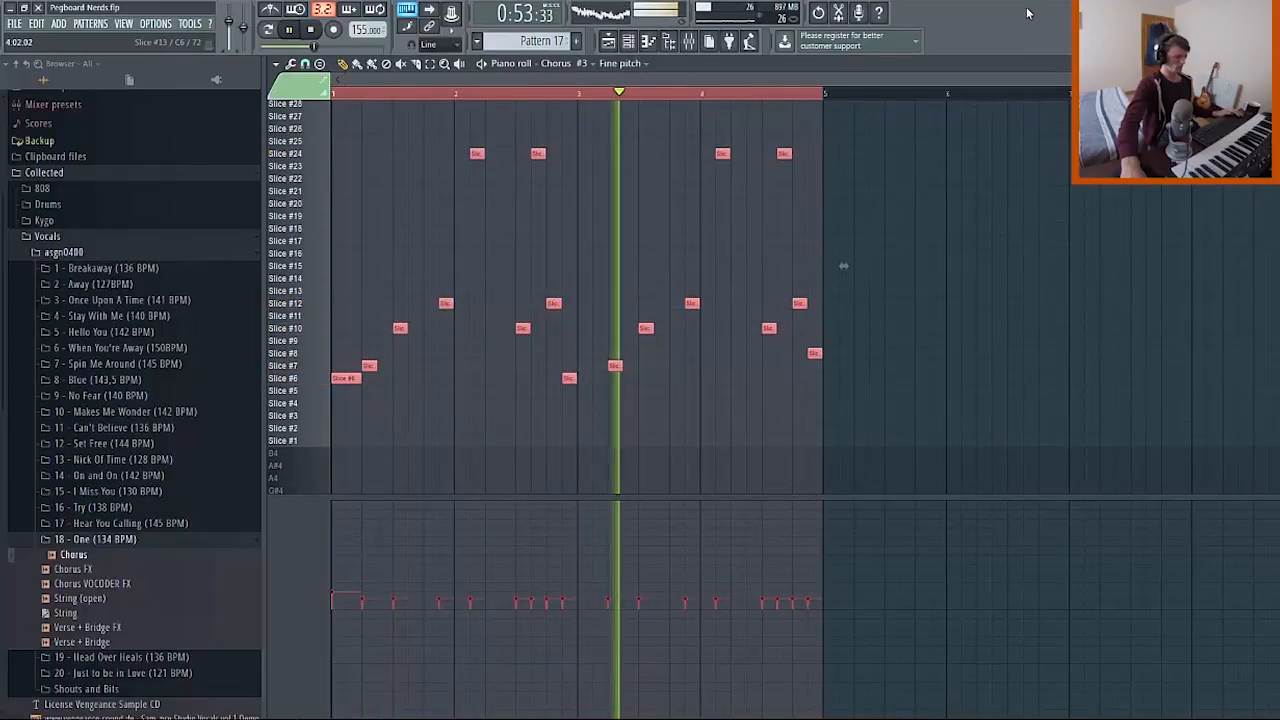
key(space)
key(space)
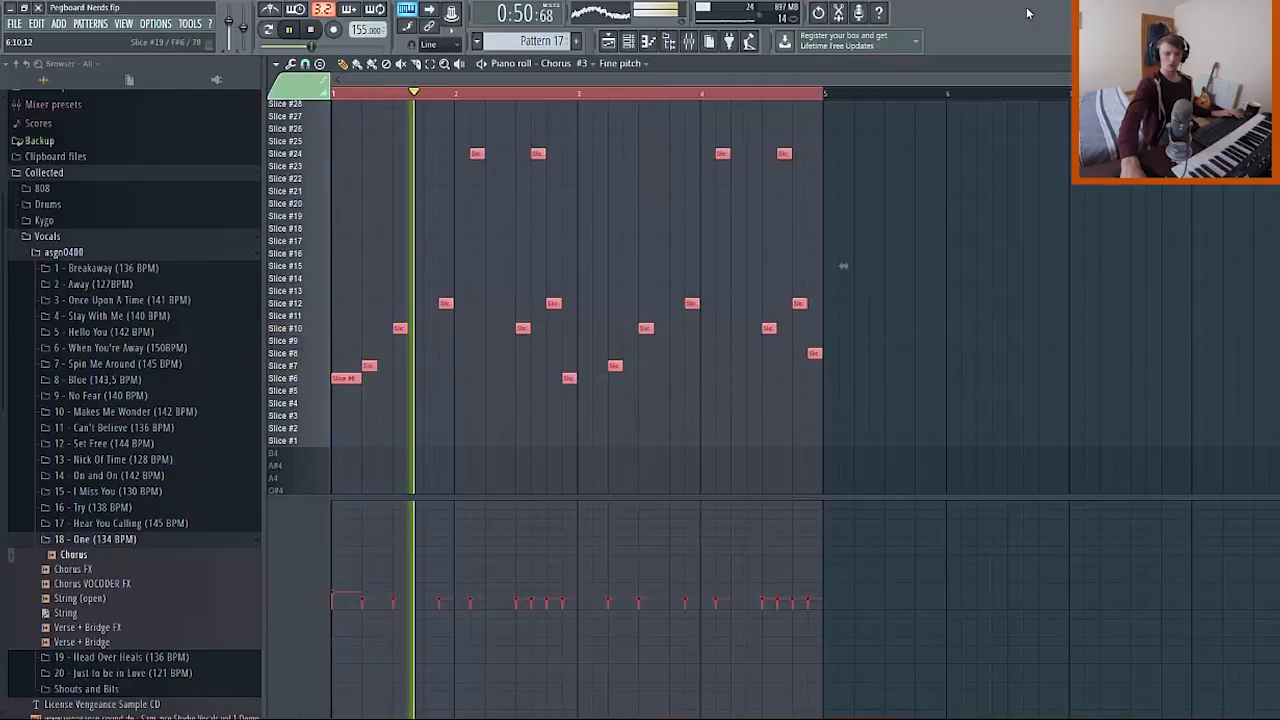
key(space)
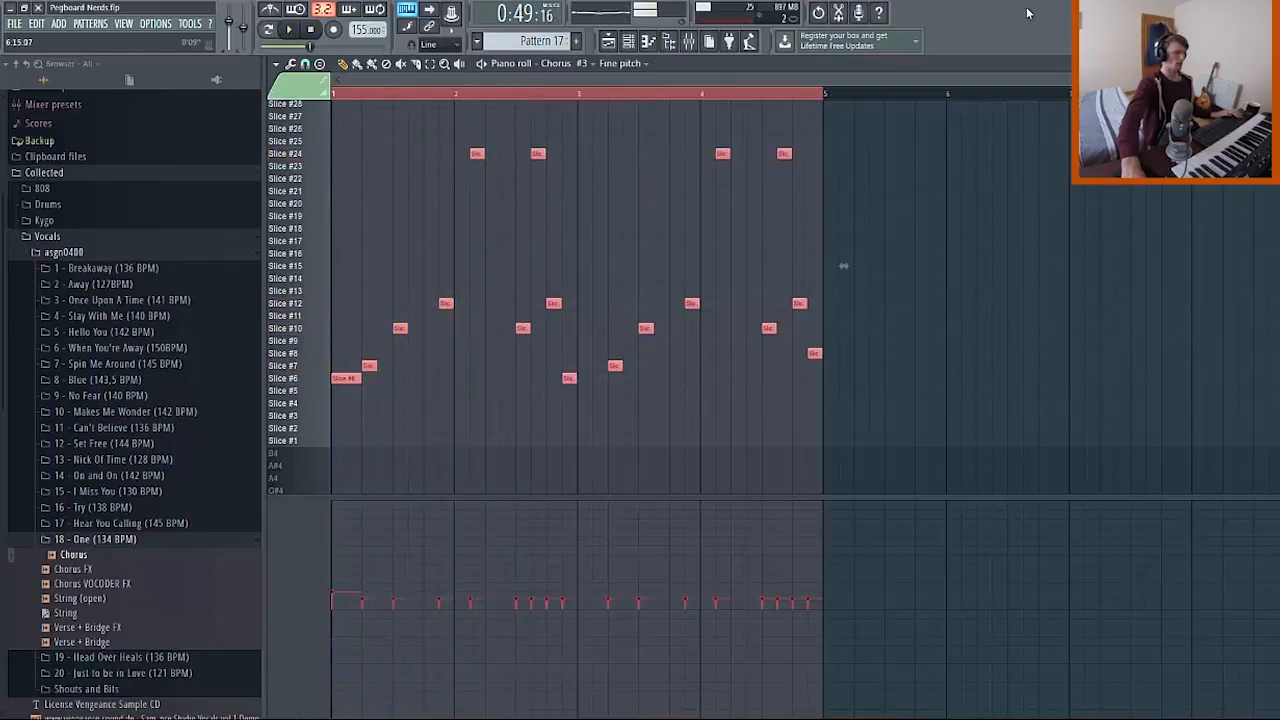
Open the Chorus #3 Fruity Slicer and play the drop with its time stretch (TS) set high and then low.
key(F5)
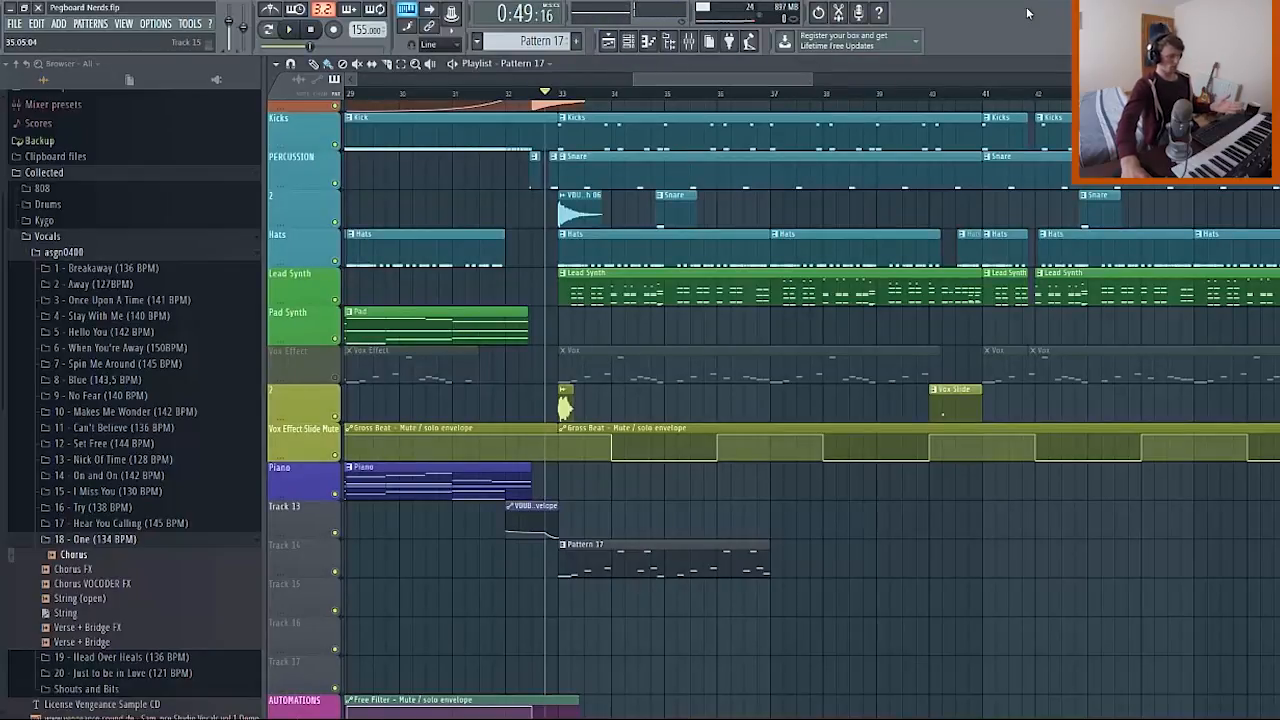
key(F6)
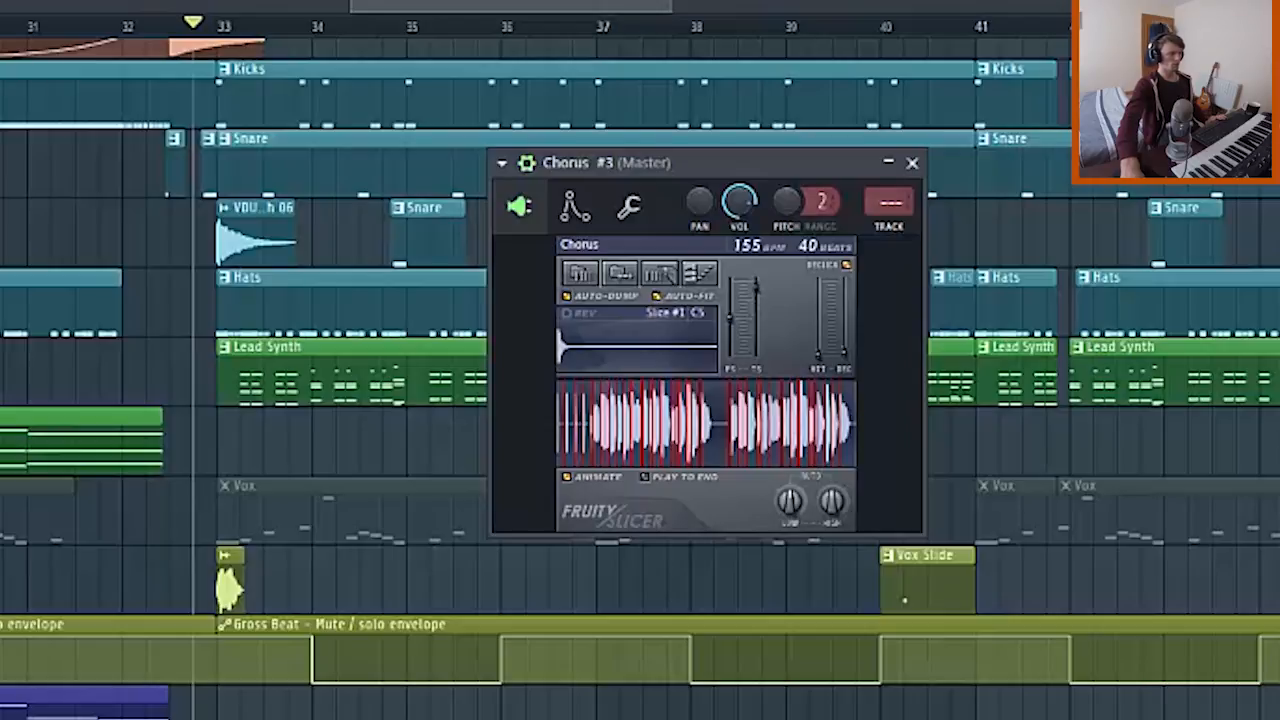
key(space)
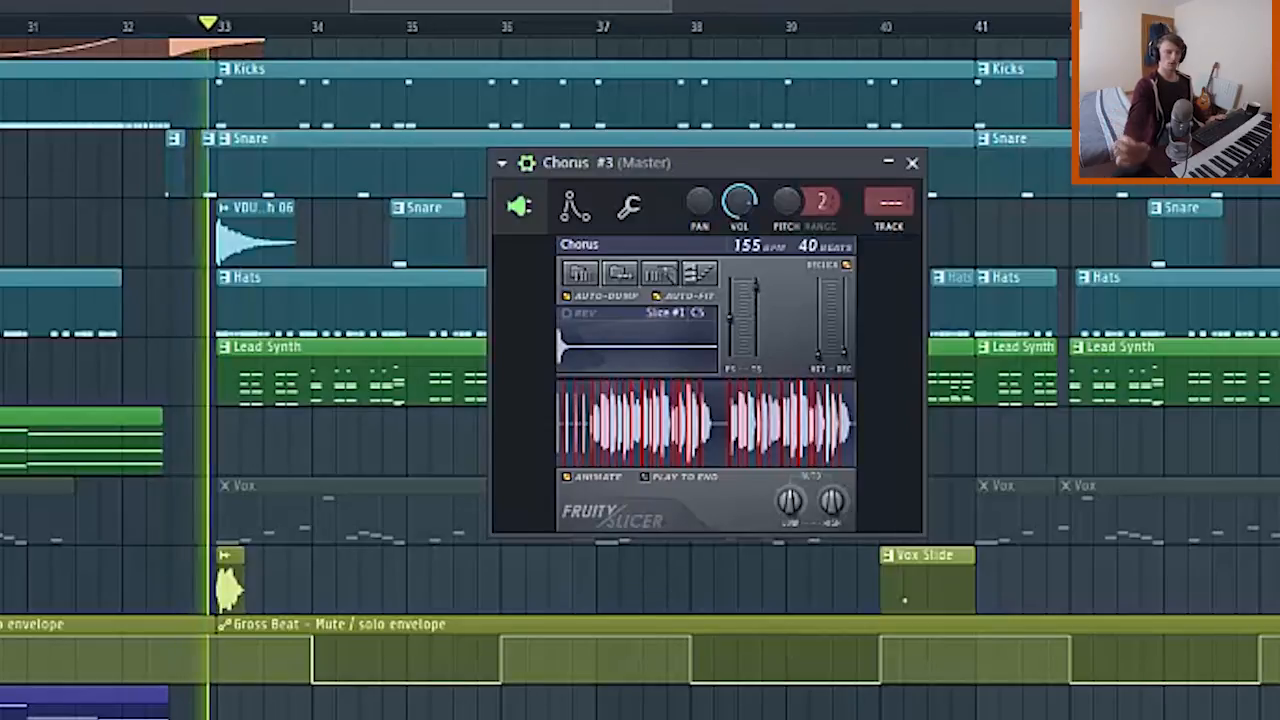
key(space)
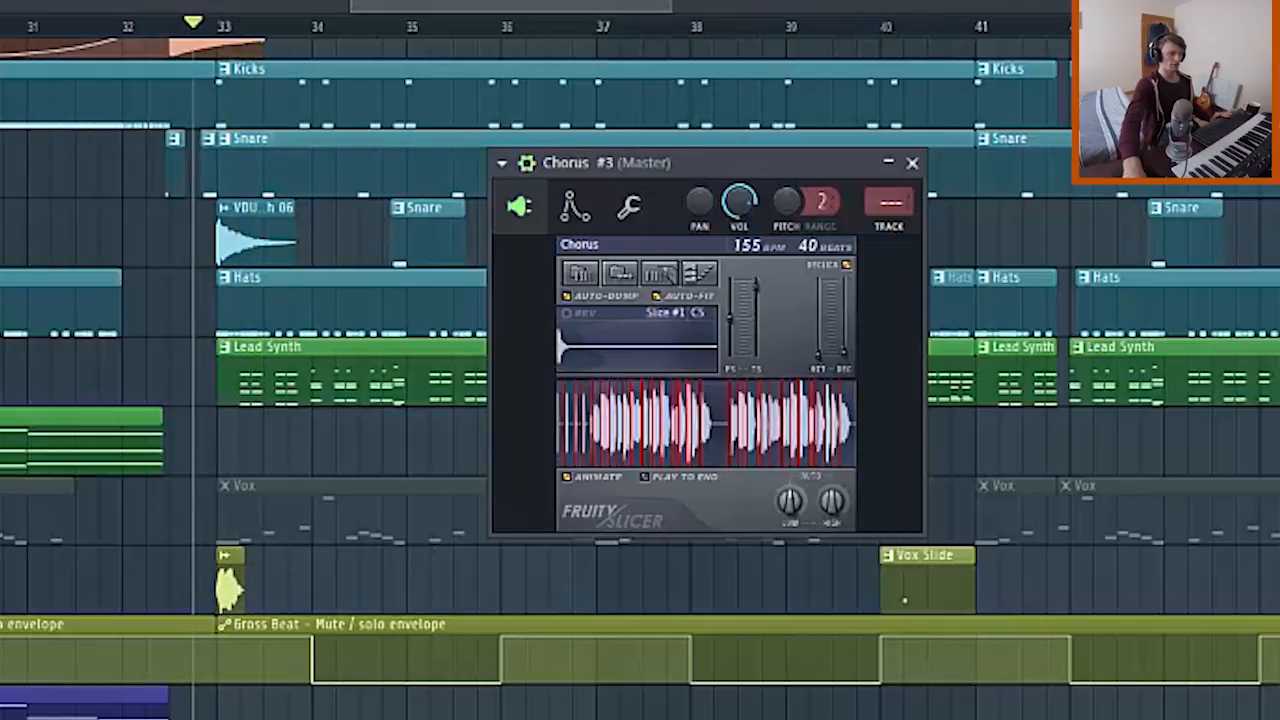
key(space)
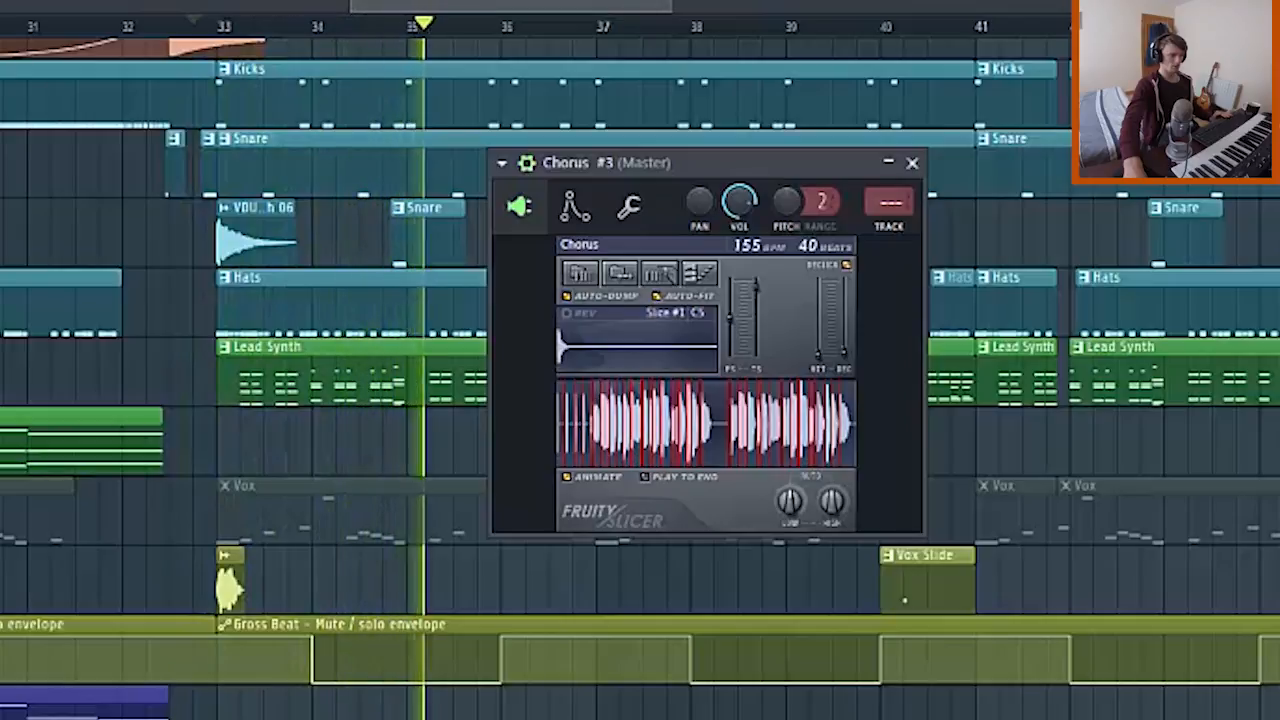
key(space)
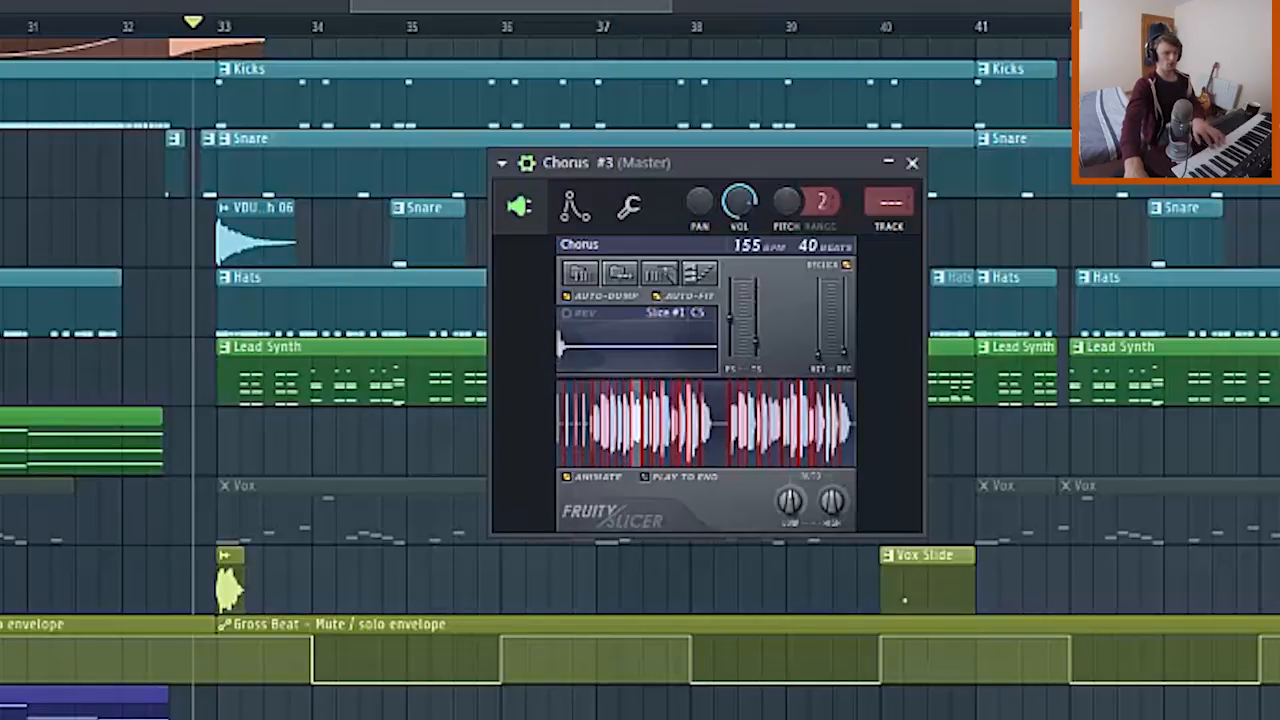
key(space)
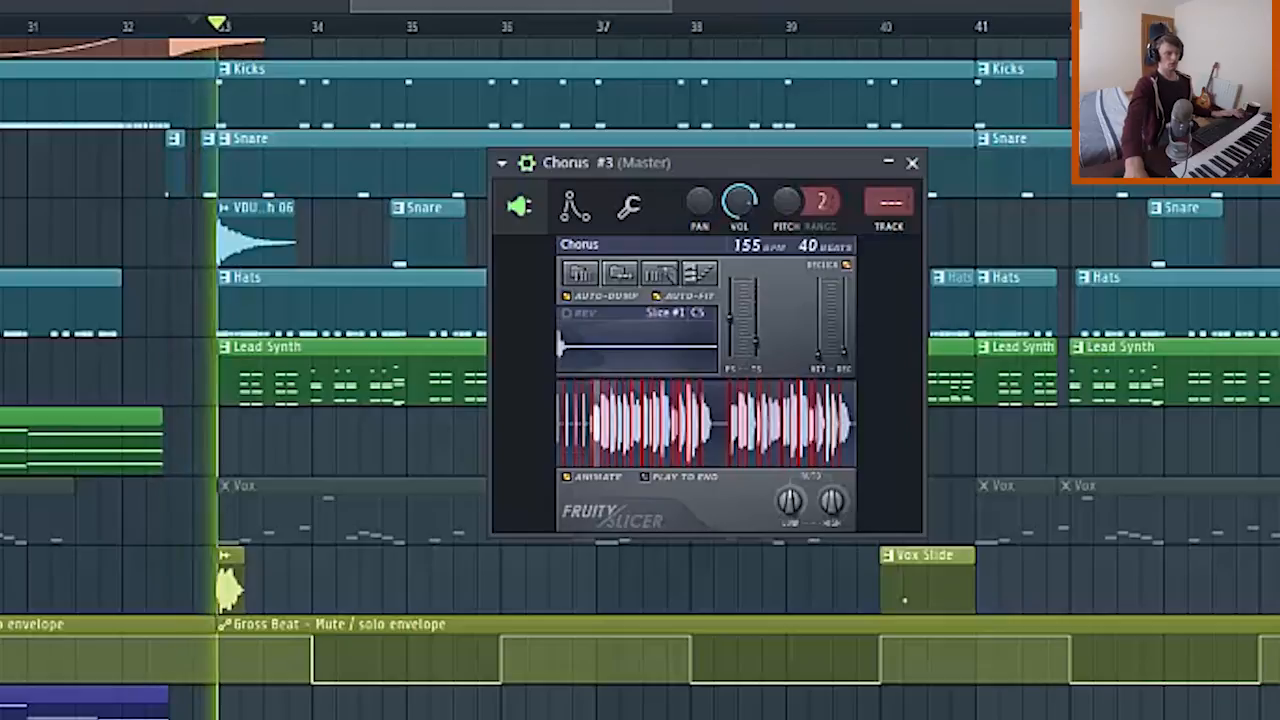
key(space)
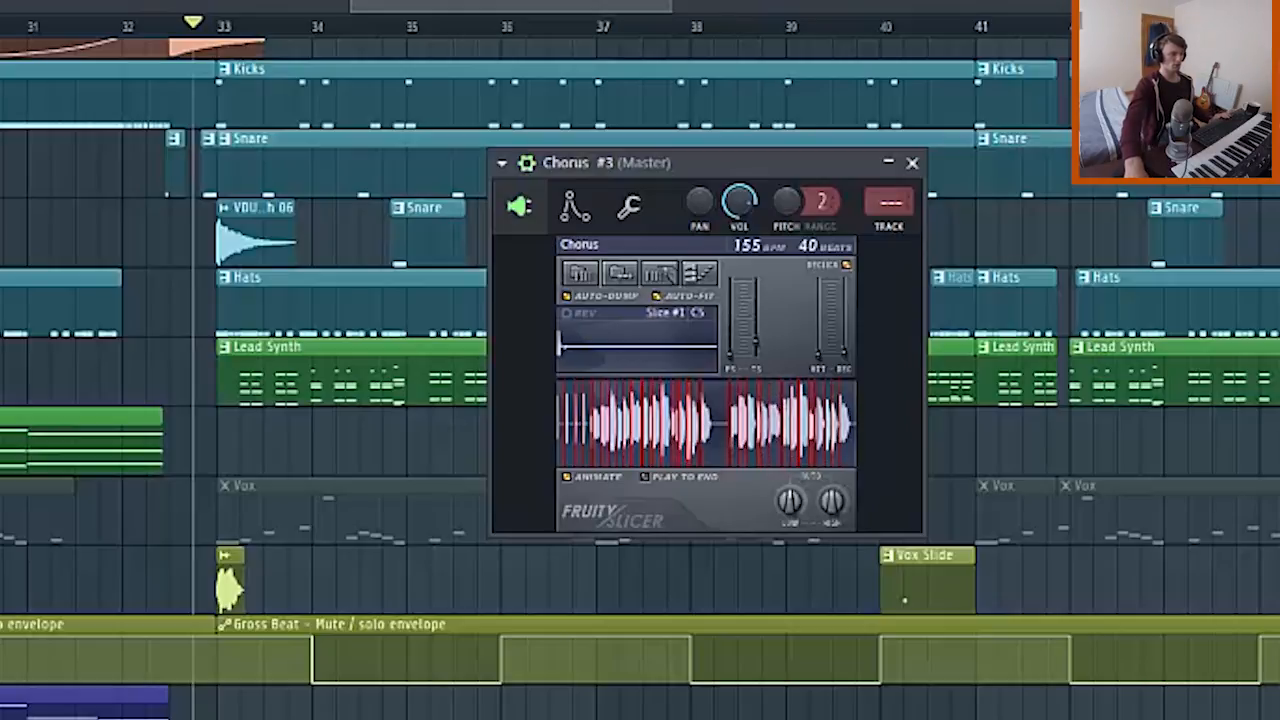
Try the slicer's pitch shift (PS) at its lowest, set the time stretch to the middle and play the drop.
key(space)
key(space)
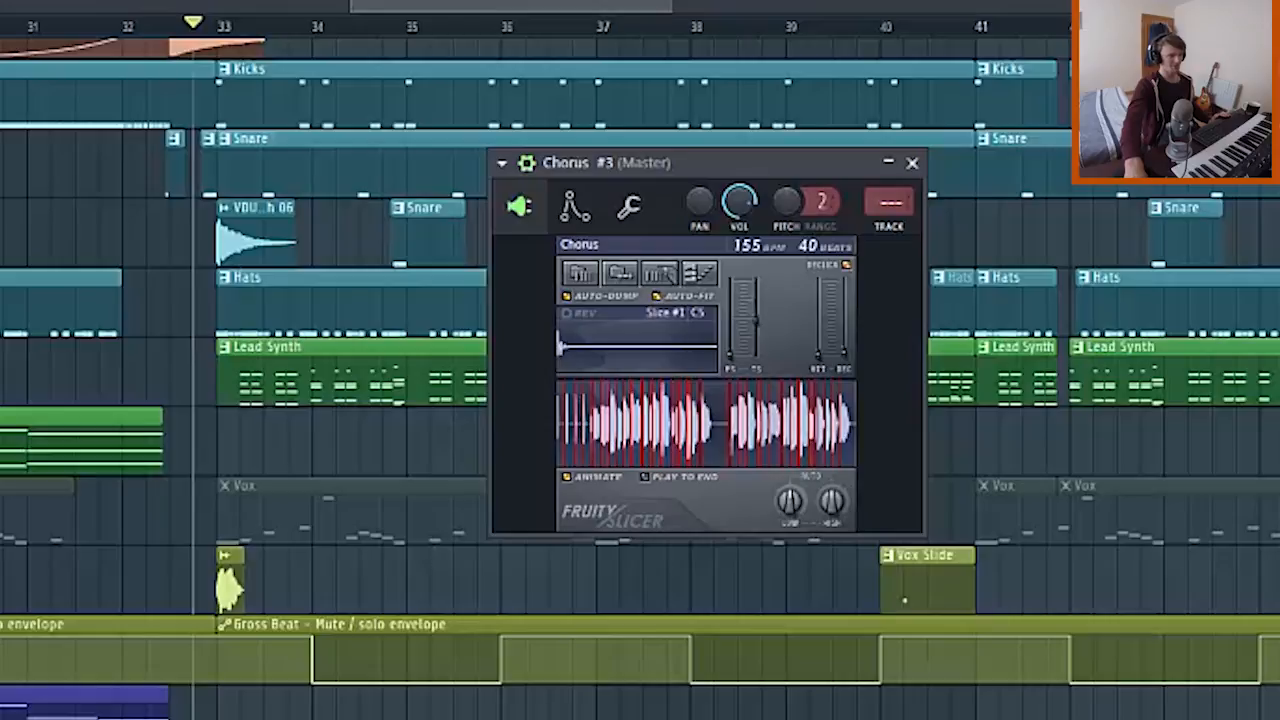
key(space)
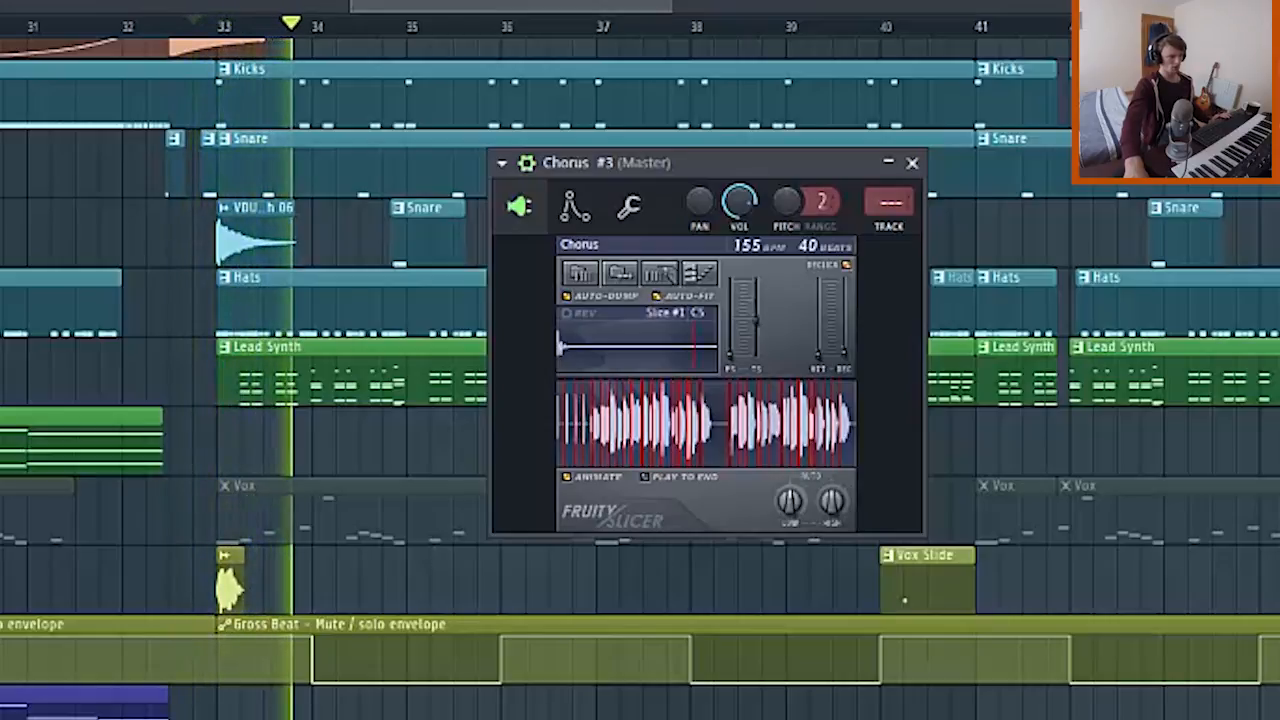
key(space)
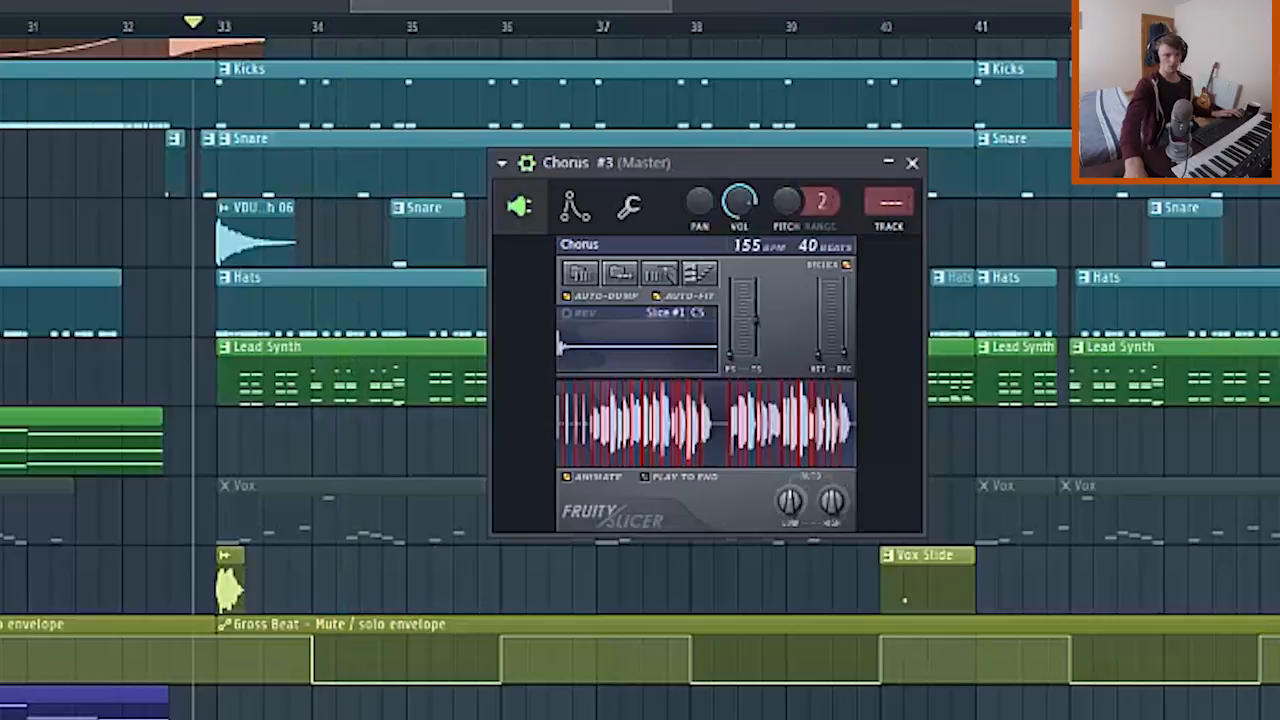
Try raising the slicer's pitch shift to near its maximum, return it to the middle and audition each setting.
key(space)
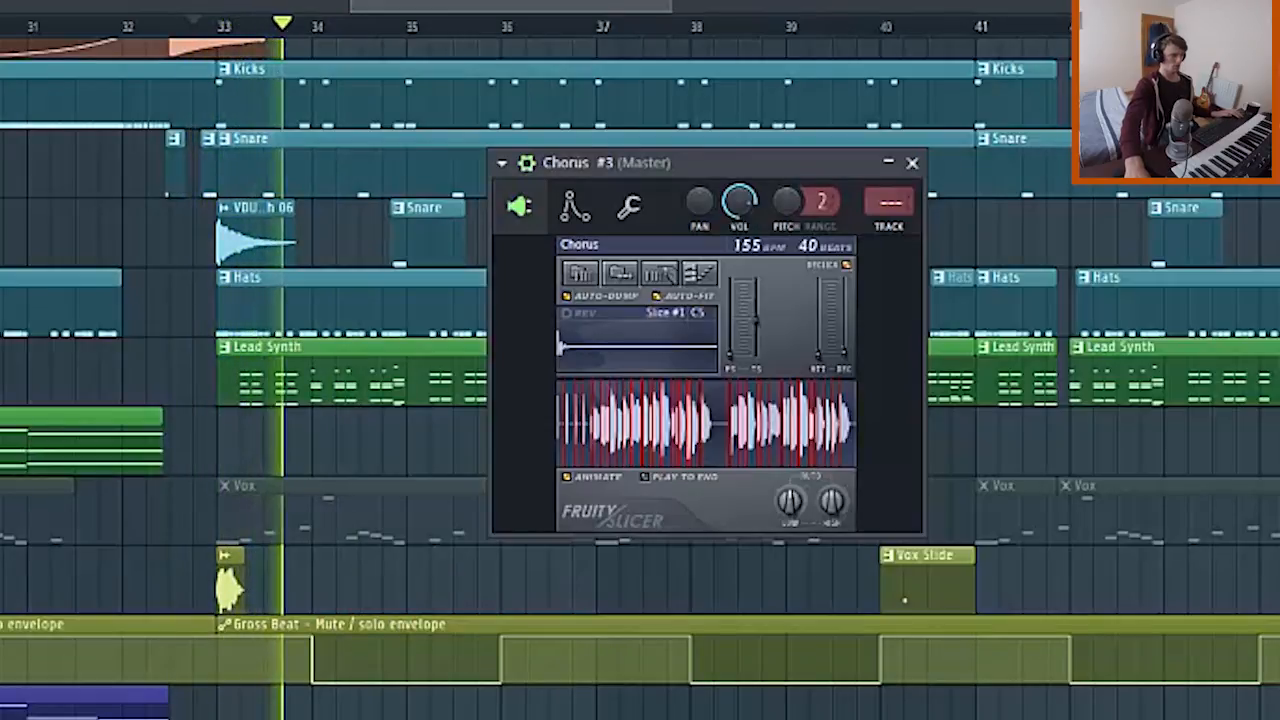
key(space)
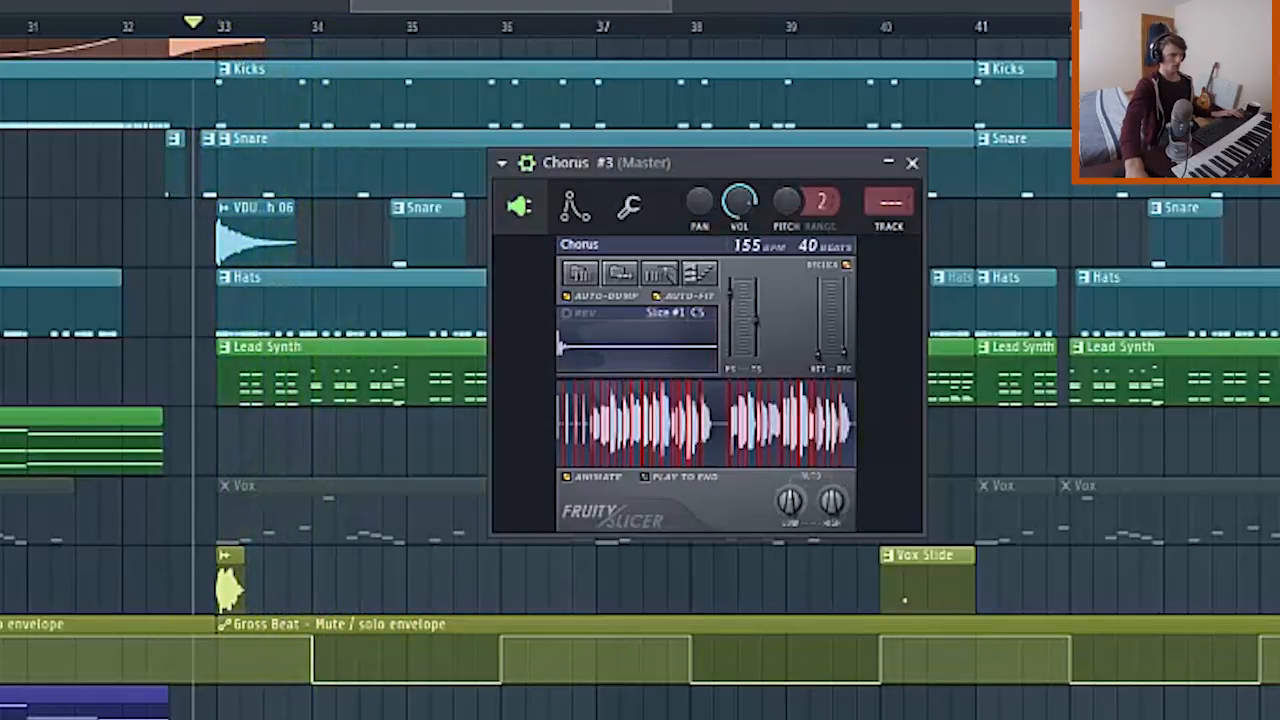
key(space)
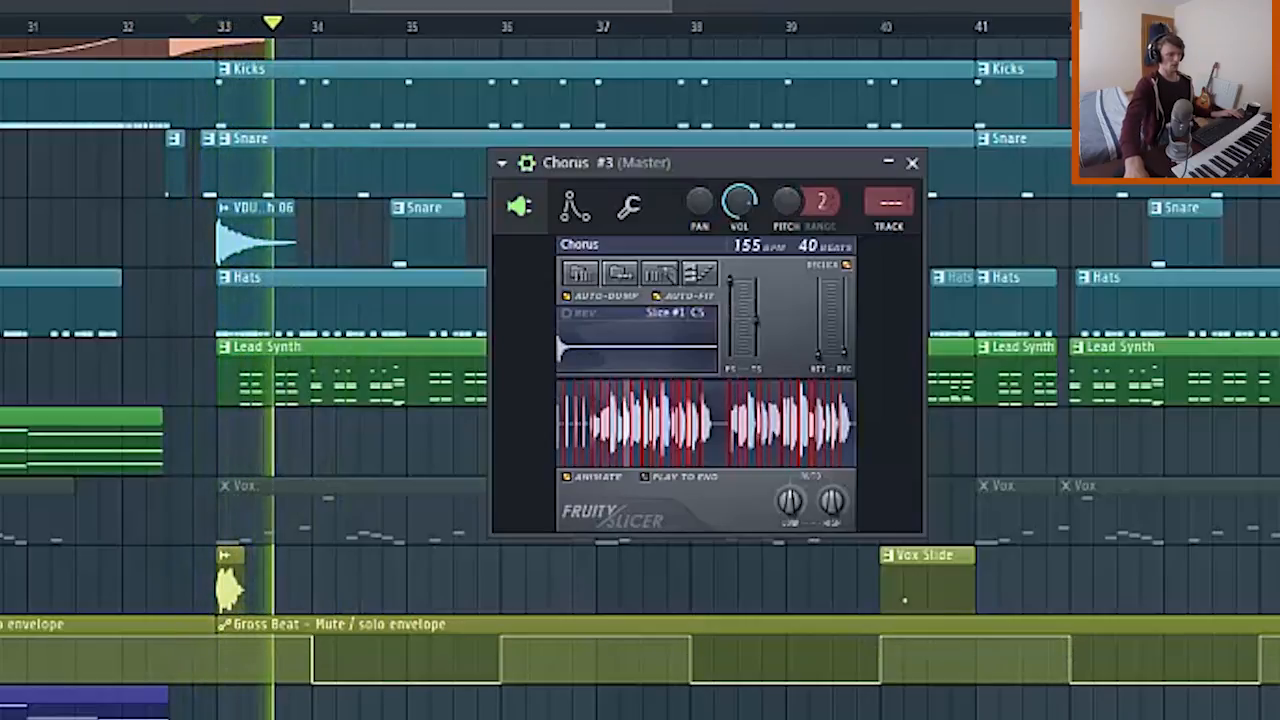
key(space)
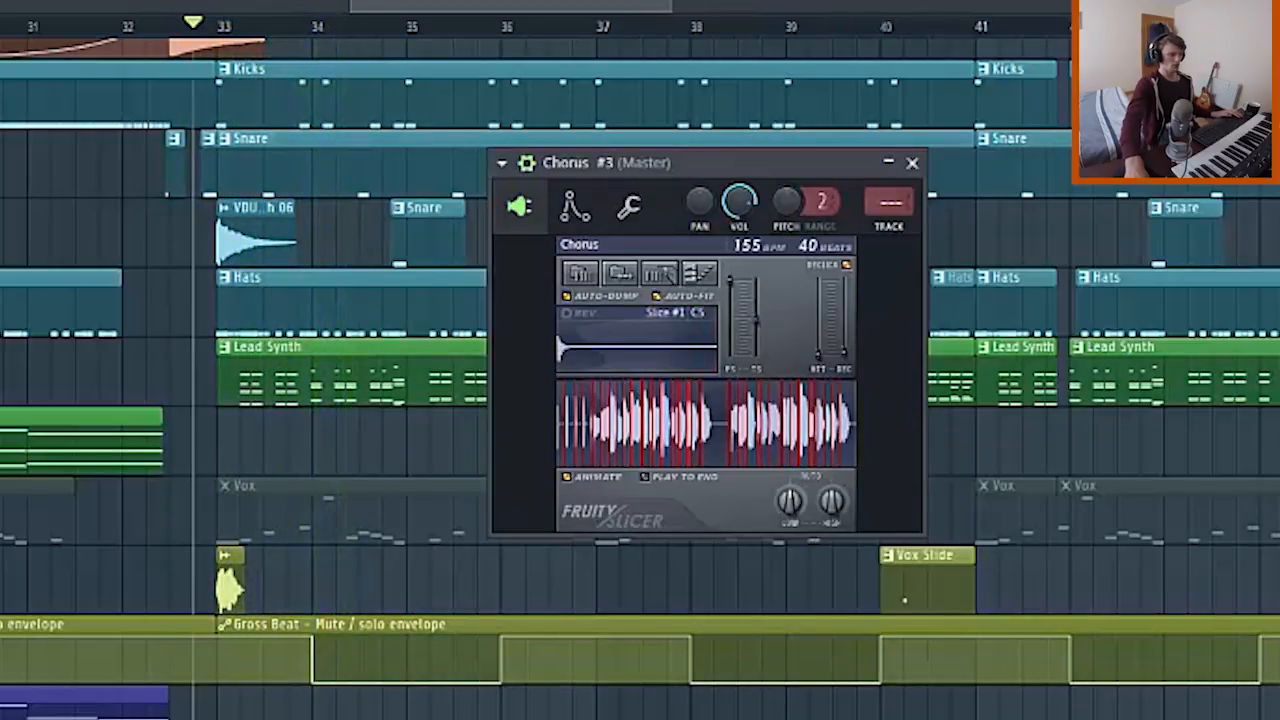
key(space)
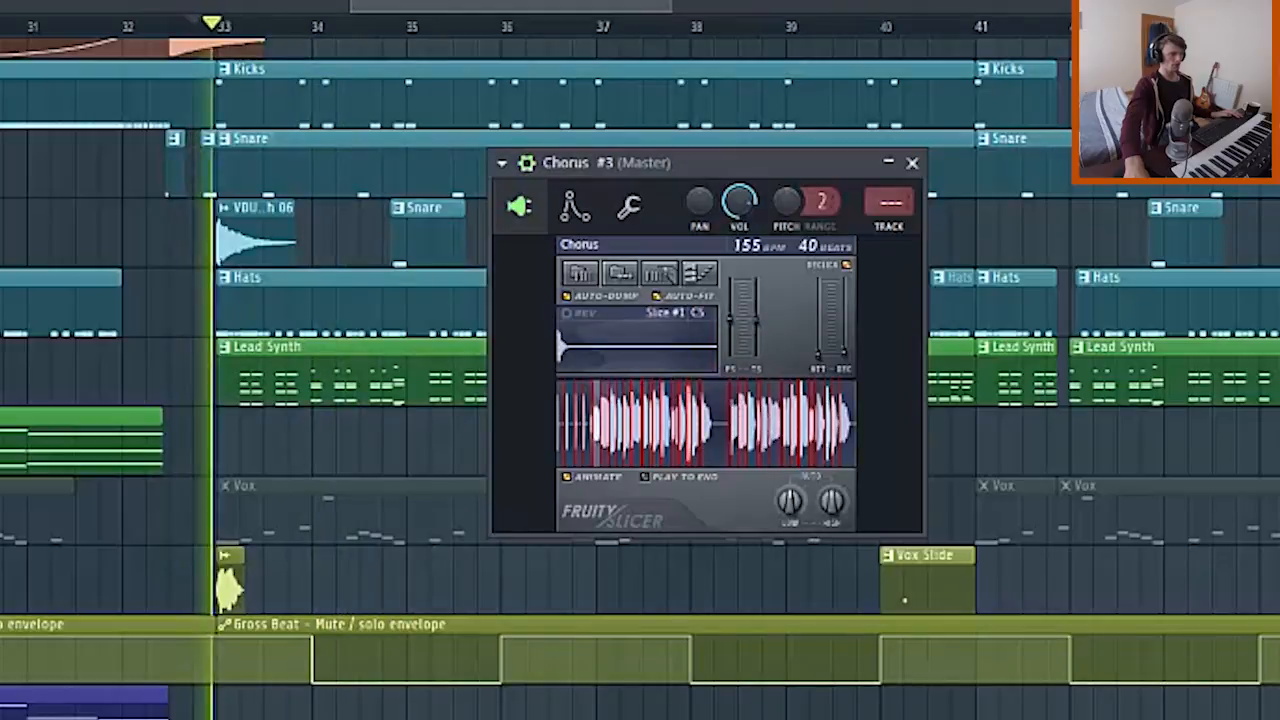
key(space)
Enable Porta with a longer slide and a maximum polyphony of 13 for Chorus #3, play the drop and close the slicer window.
click(629, 207)
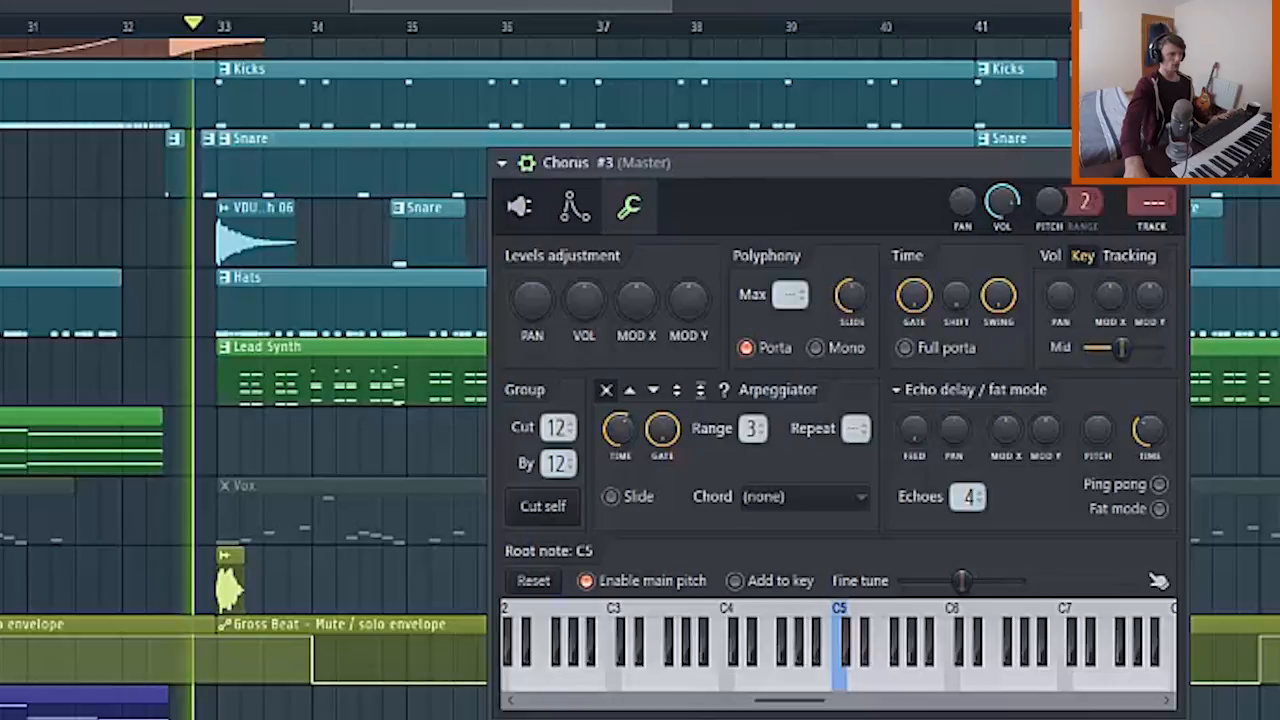
key(space)
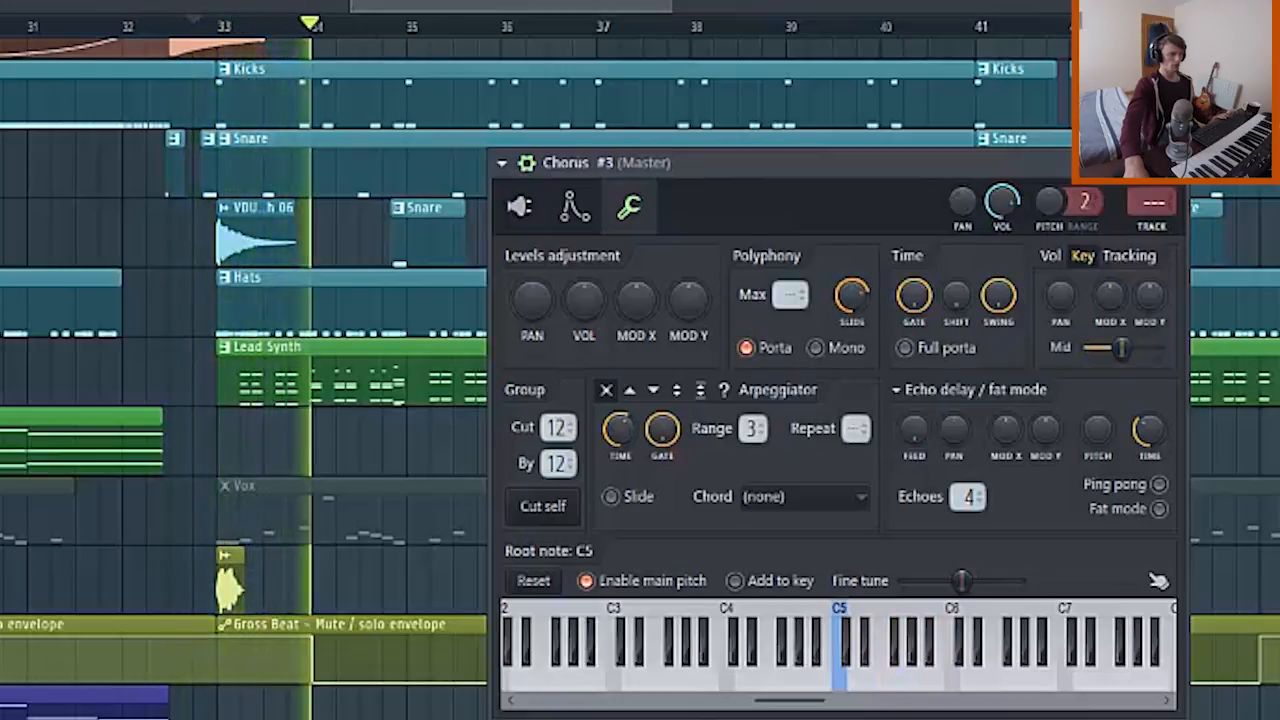
key(space)
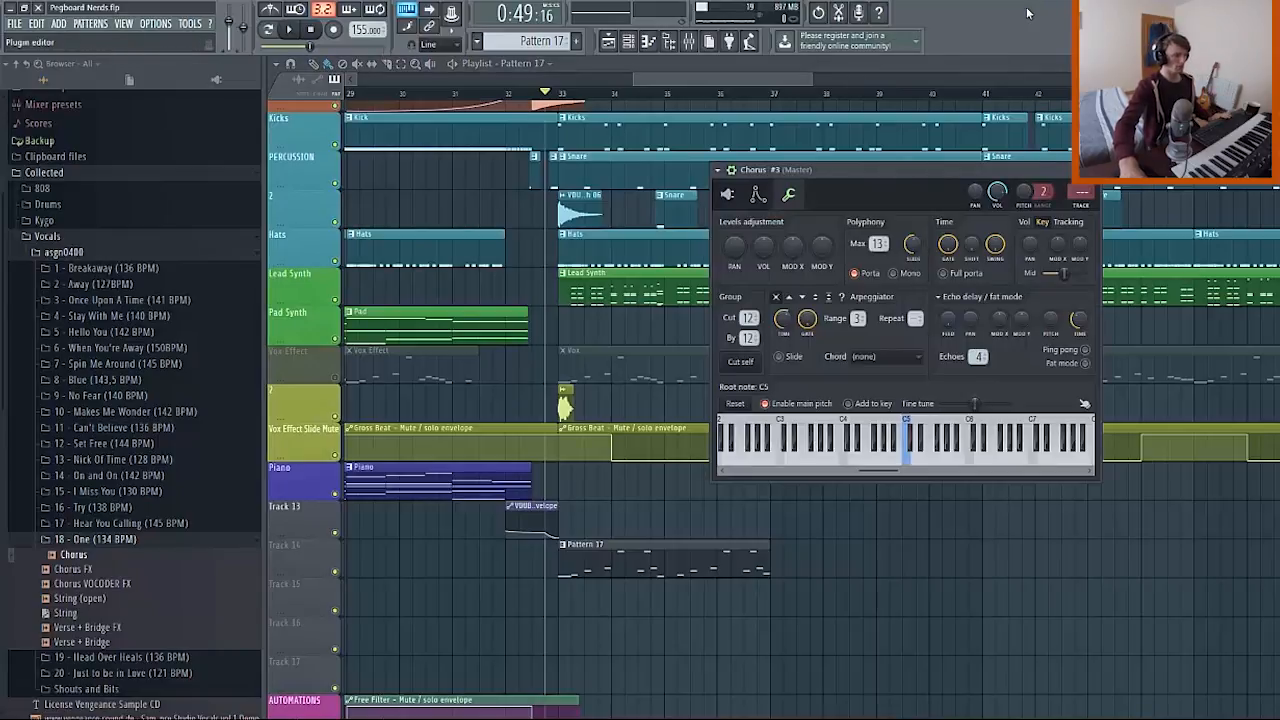
click(728, 194)
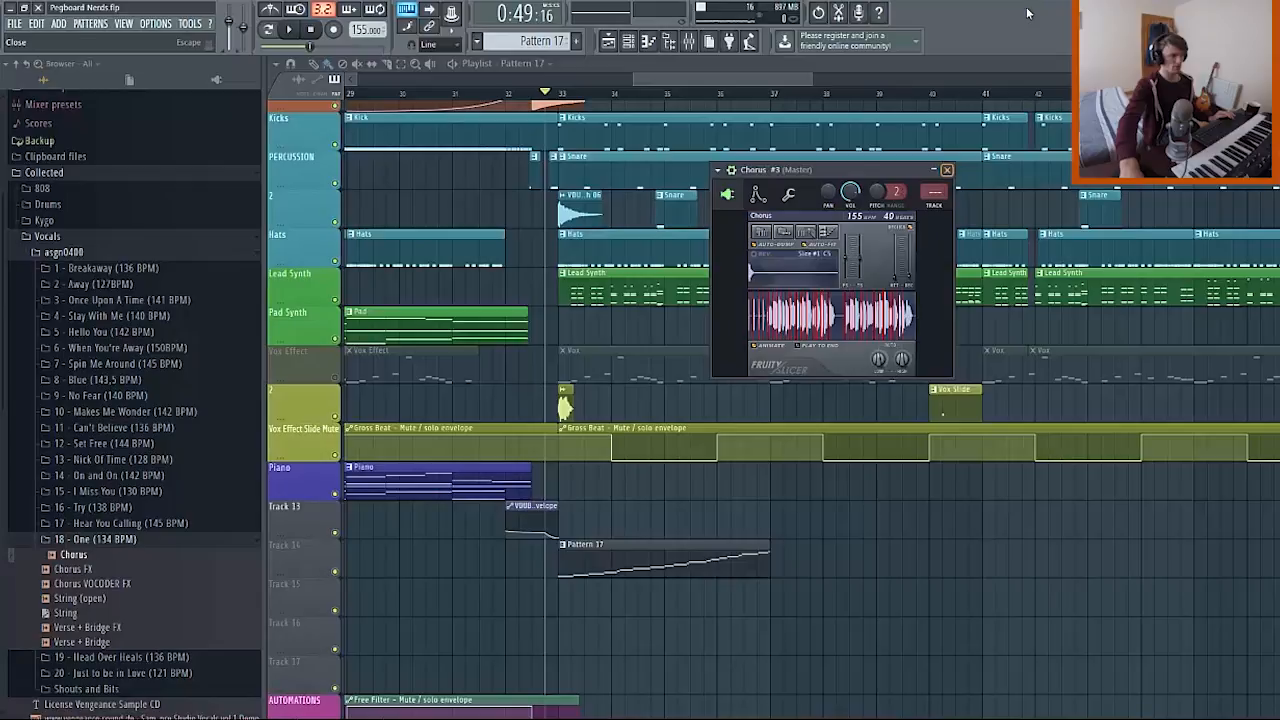
click(948, 170)
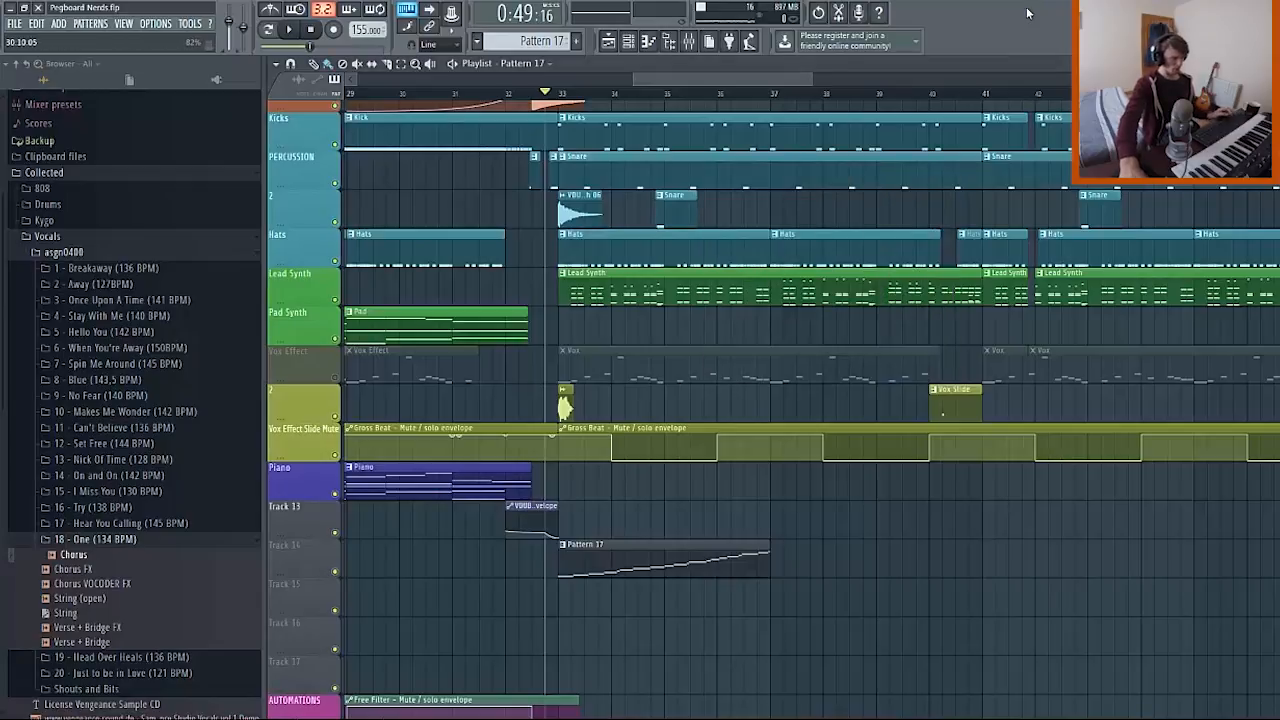
Replace the ascending slice notes in the Chorus #3 piano roll with the four-bar chopped melody and play it.
scroll(1027, 13, down, 4)
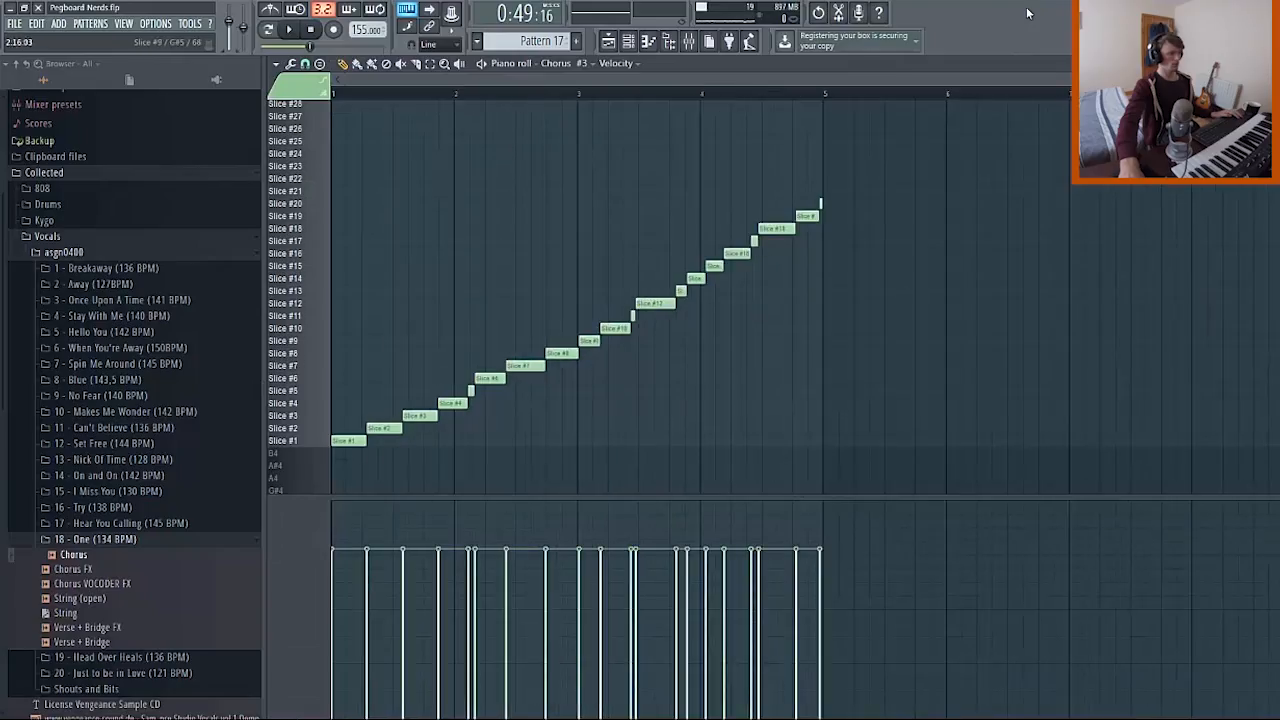
scroll(575, 300, down, 2)
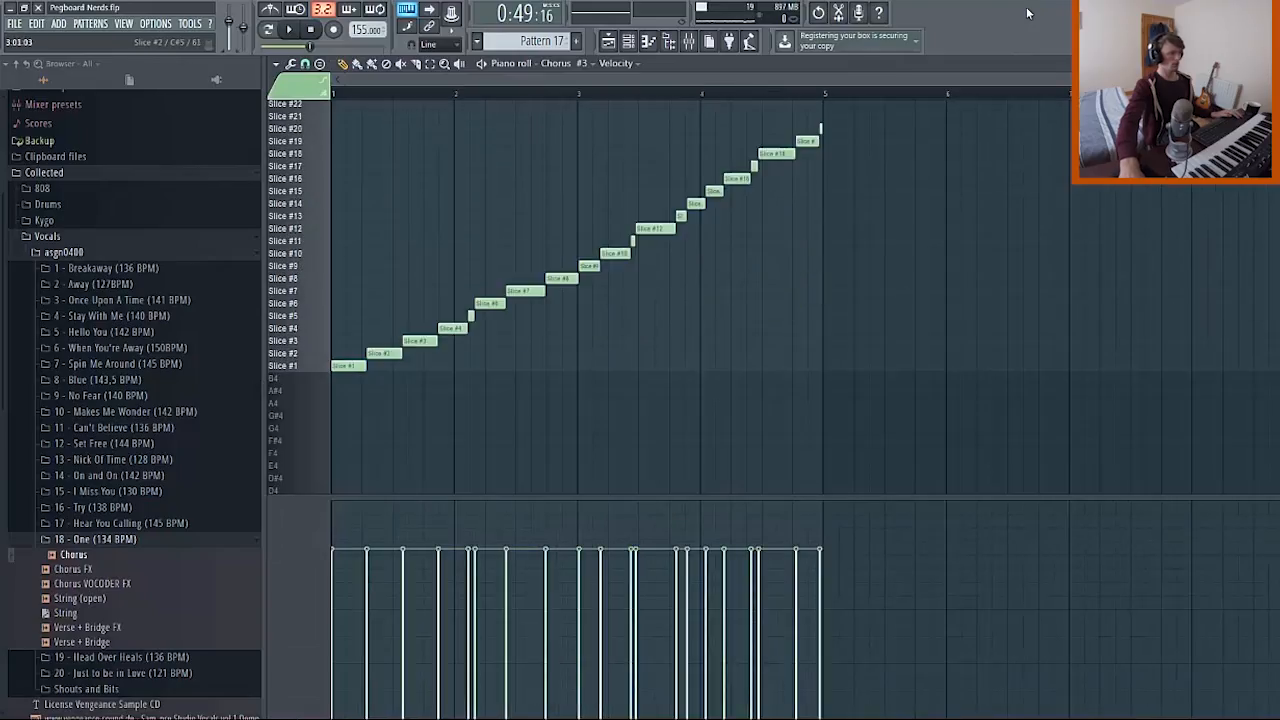
key(ctrl+a)
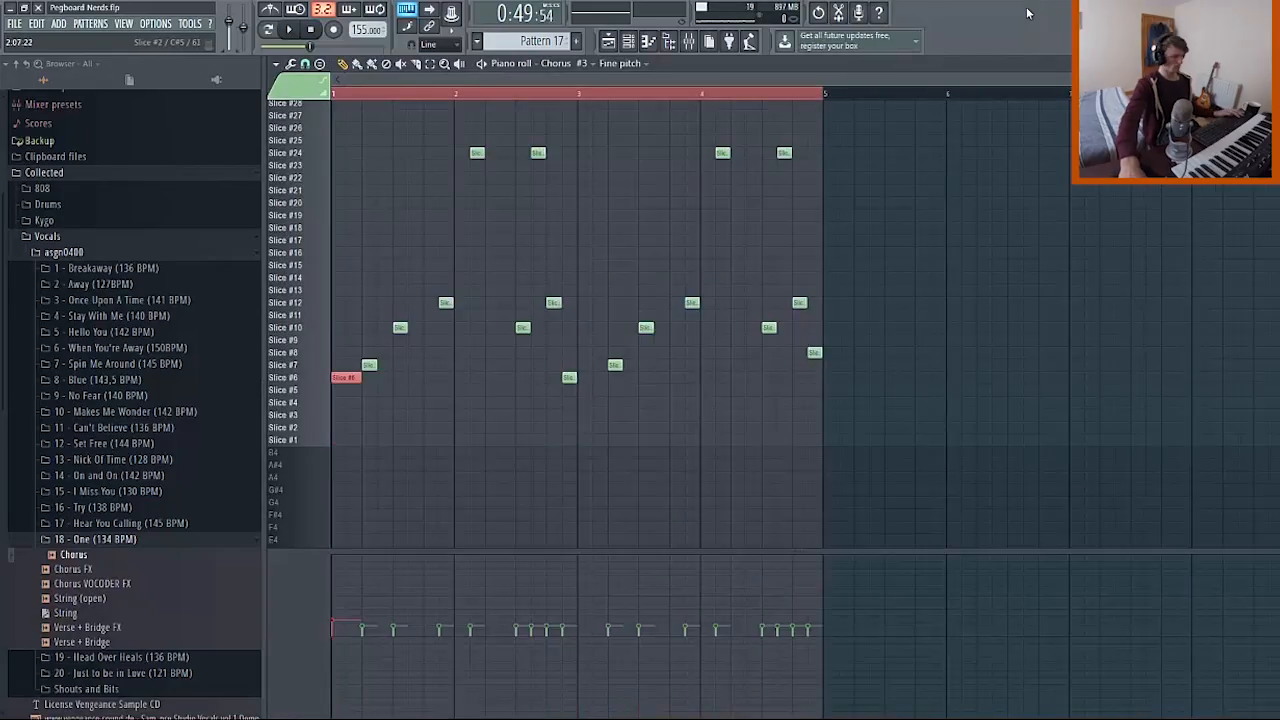
key(space)
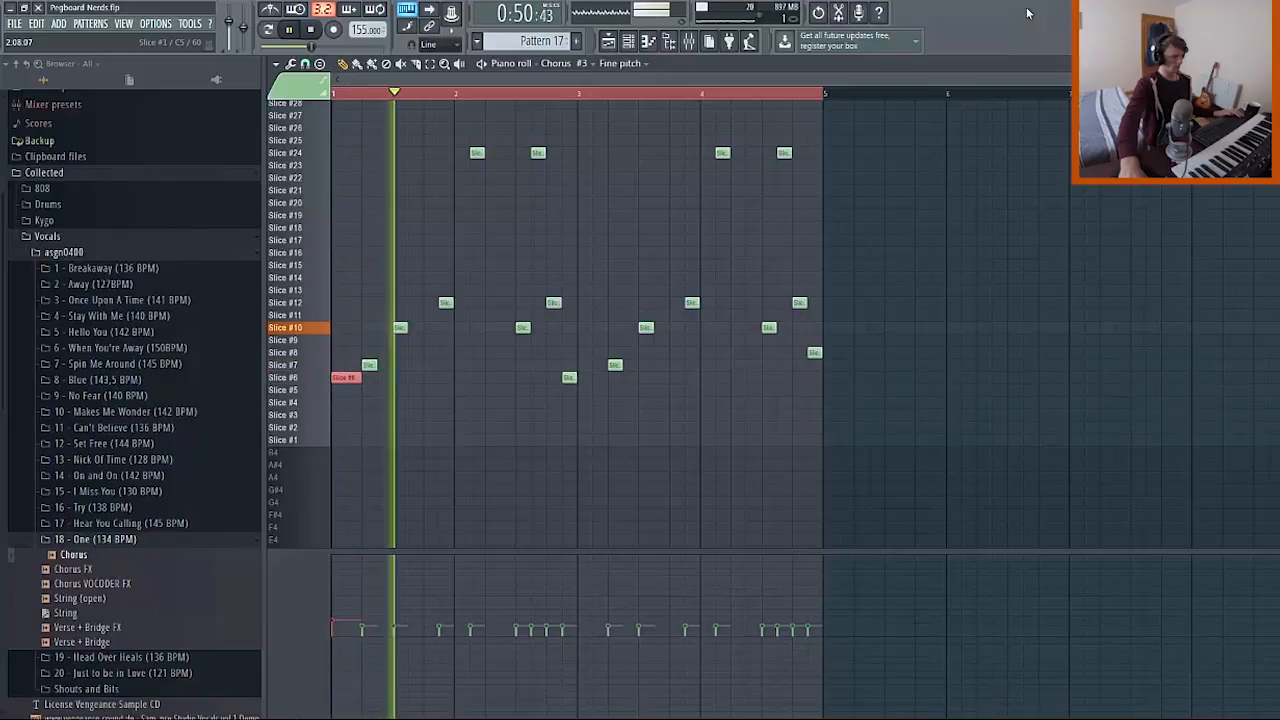
key(space)
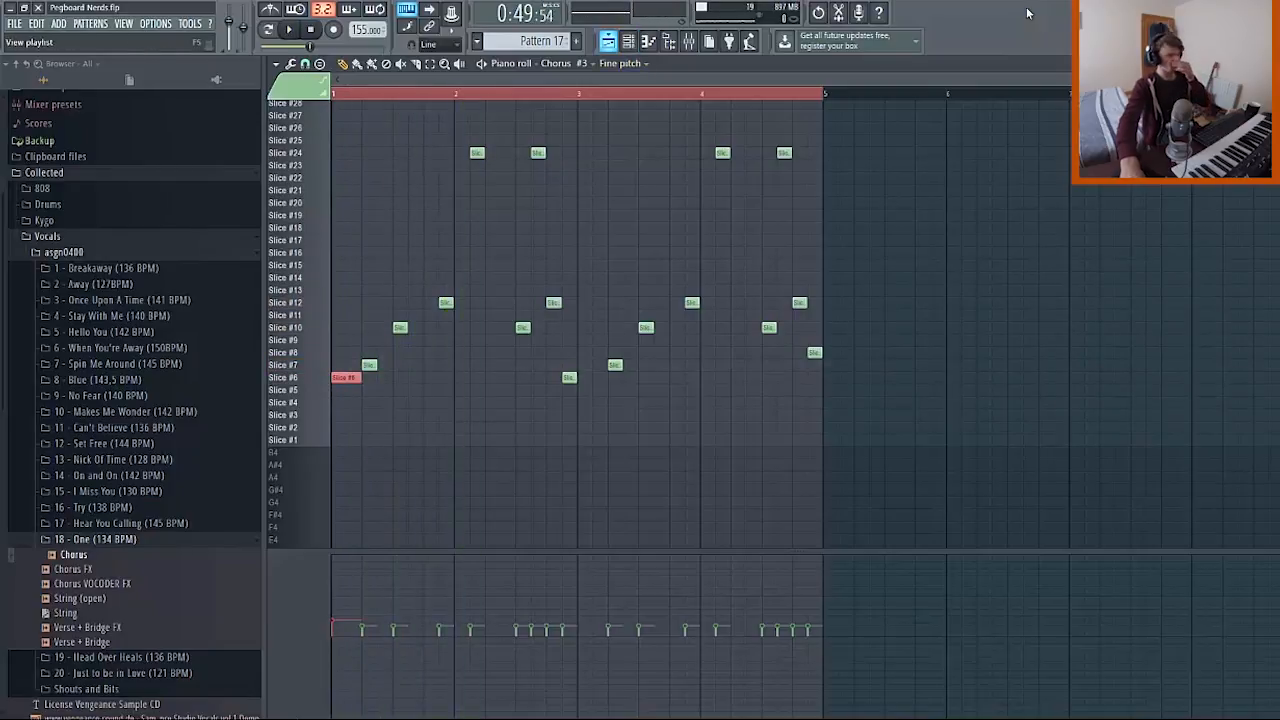
Return to the playlist, open the mixer and select the Vocals track, insert 15.
key(F5)
key(F9)
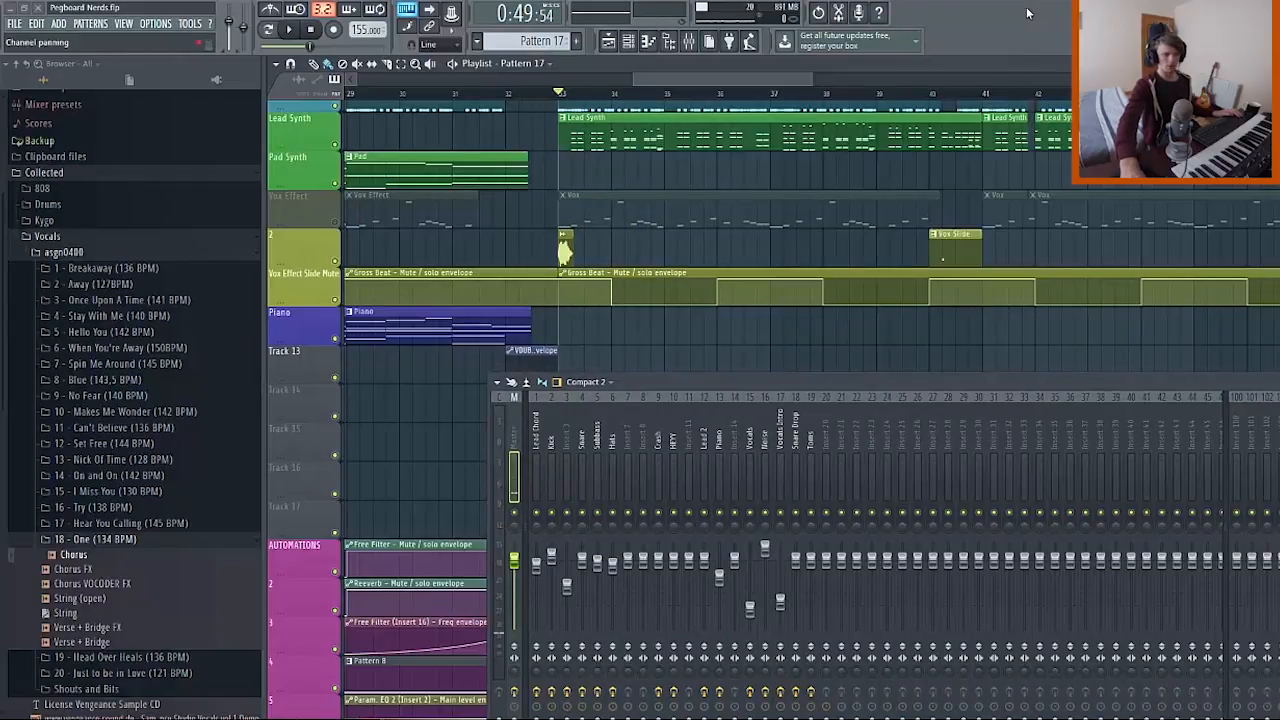
key(Right)
key(Right)
key(Right)
key(Right)
key(Right)
key(Right)
key(Right)
key(Right)
key(Right)
key(Right)
key(Right)
key(Right)
key(Right)
key(Right)
key(Right)
key(Right)
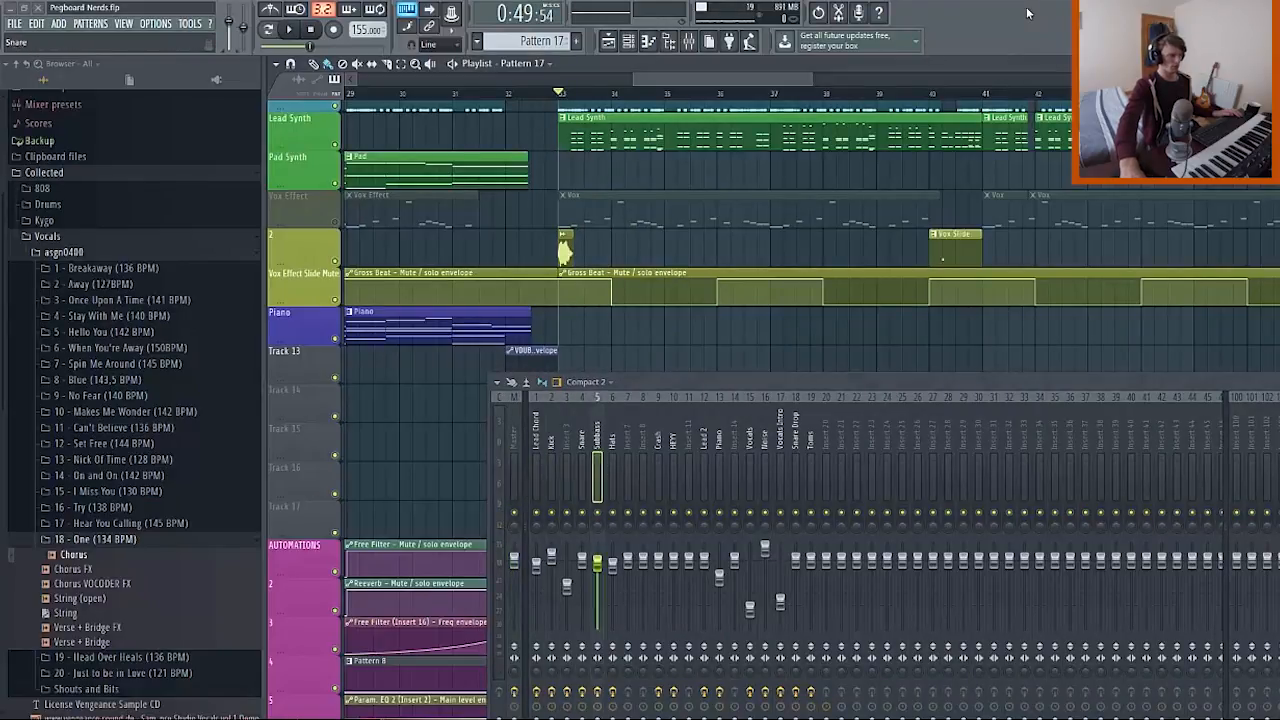
key(Left)
key(Left)
key(Right)
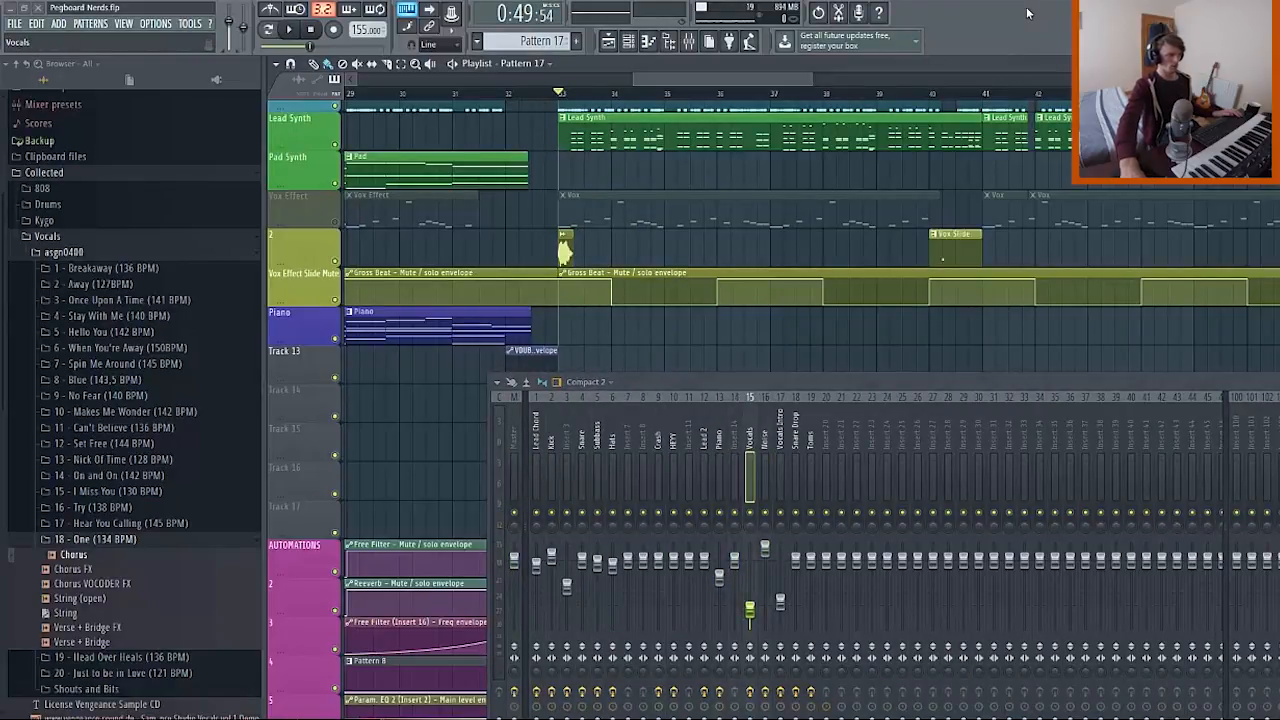
Set the LowCut of the Vocals track's Fruity Reeverb to 1588 Hz and close the effect.
mouse_move(660, 296)
mouse_down()
mouse_move(685, 330)
mouse_move(702, 330)
mouse_move(656, 330)
mouse_move(692, 308)
mouse_up()
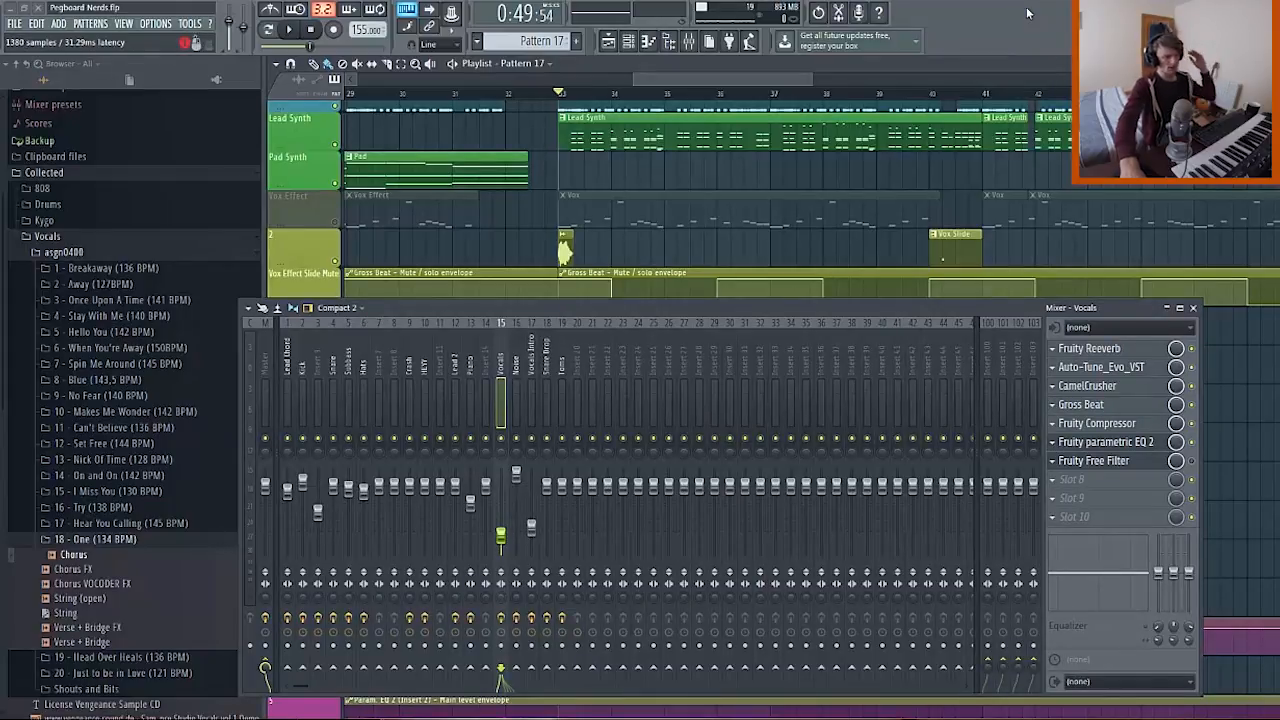
click(1089, 348)
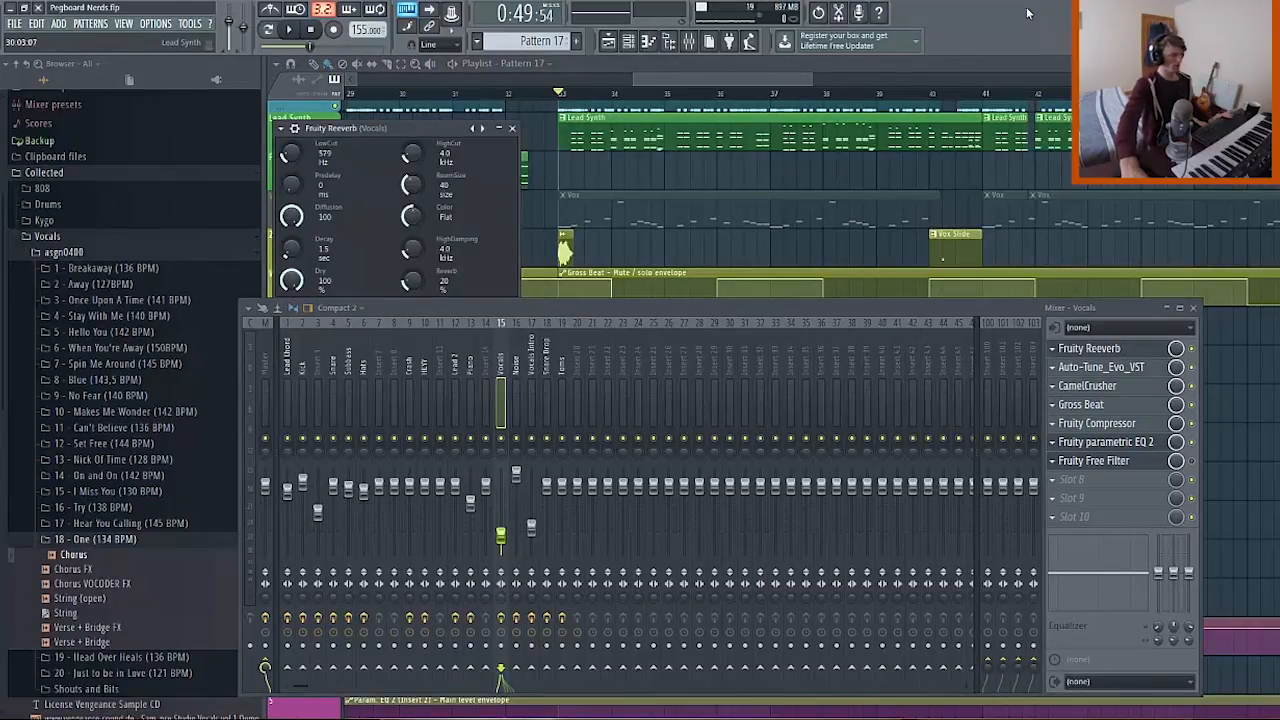
drag(380, 128, 715, 97)
drag(624, 121, 624, 100)
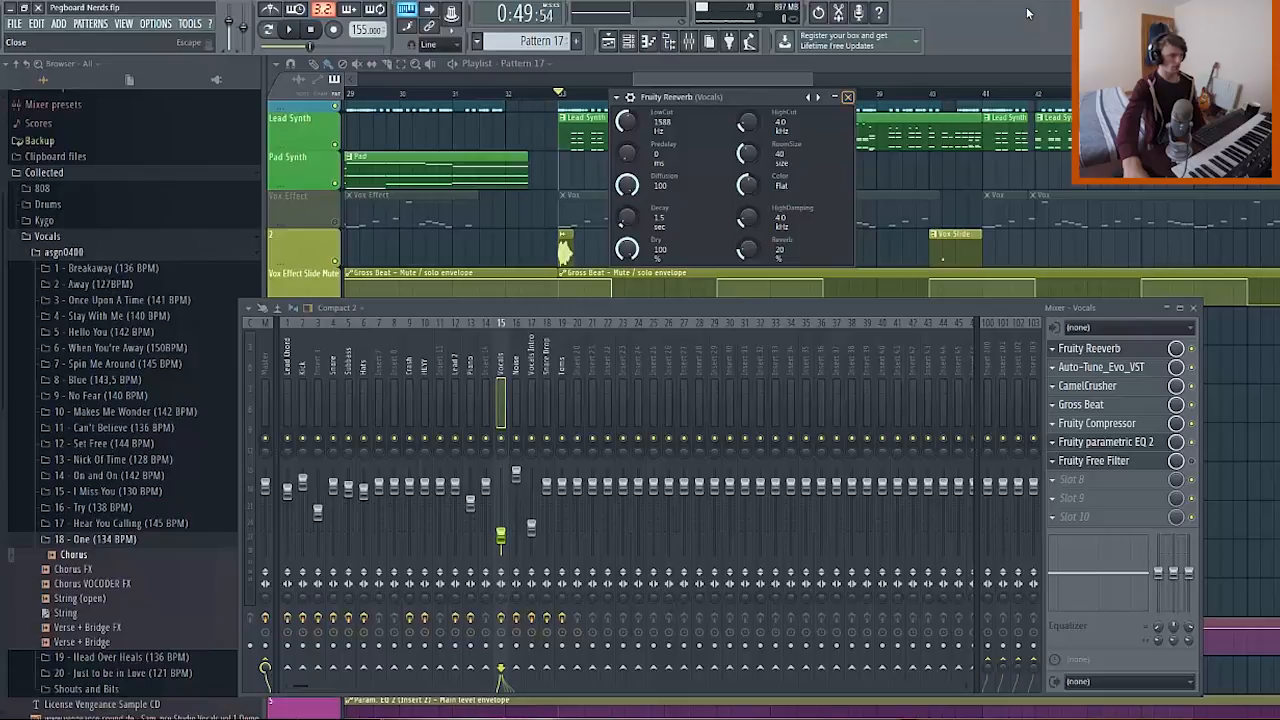
click(848, 97)
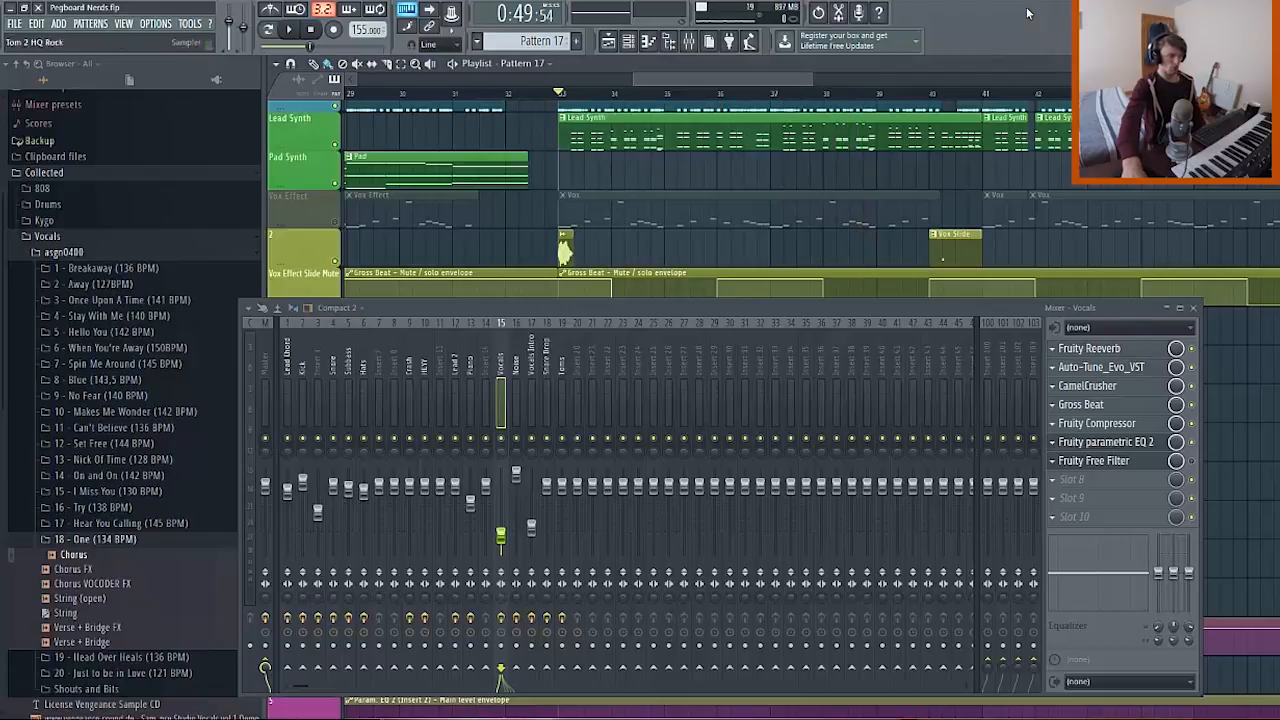
Open Auto-Tune Evo and CamelCrusher on the Vocals track and arrange the windows to view their settings.
click(1101, 366)
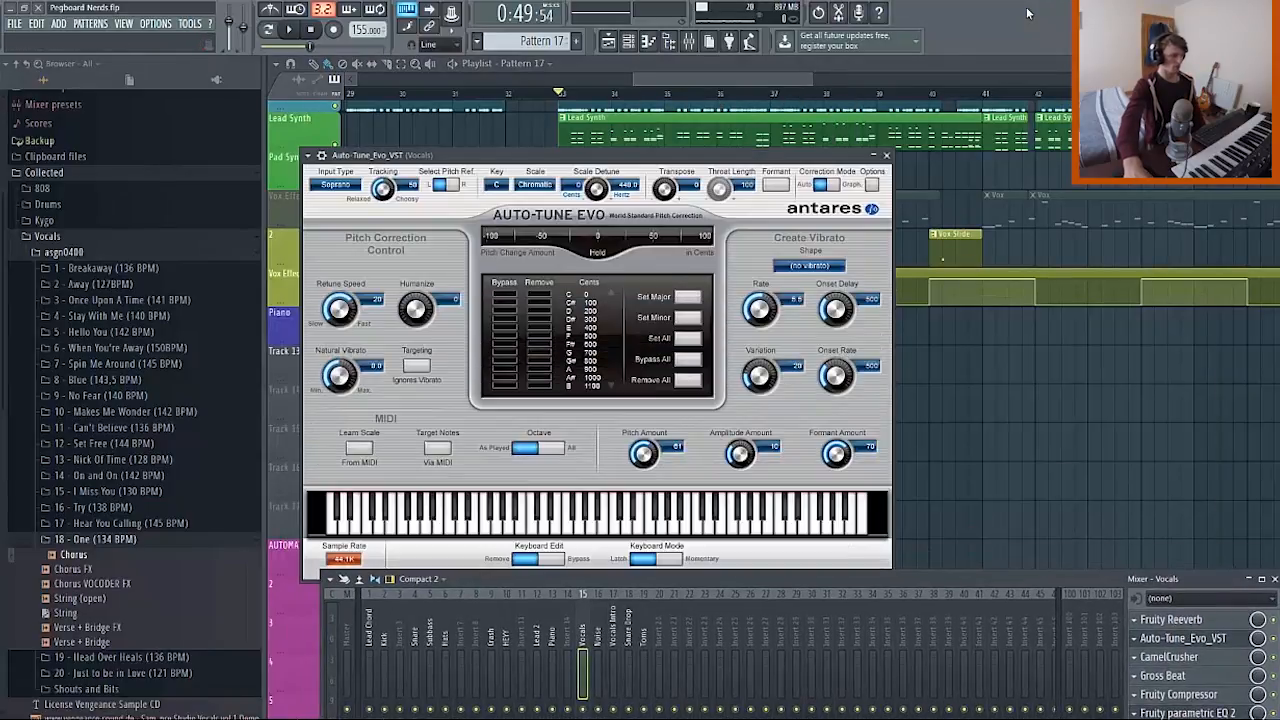
mouse_move(700, 572)
mouse_down()
mouse_move(630, 331)
mouse_move(655, 178)
mouse_up()
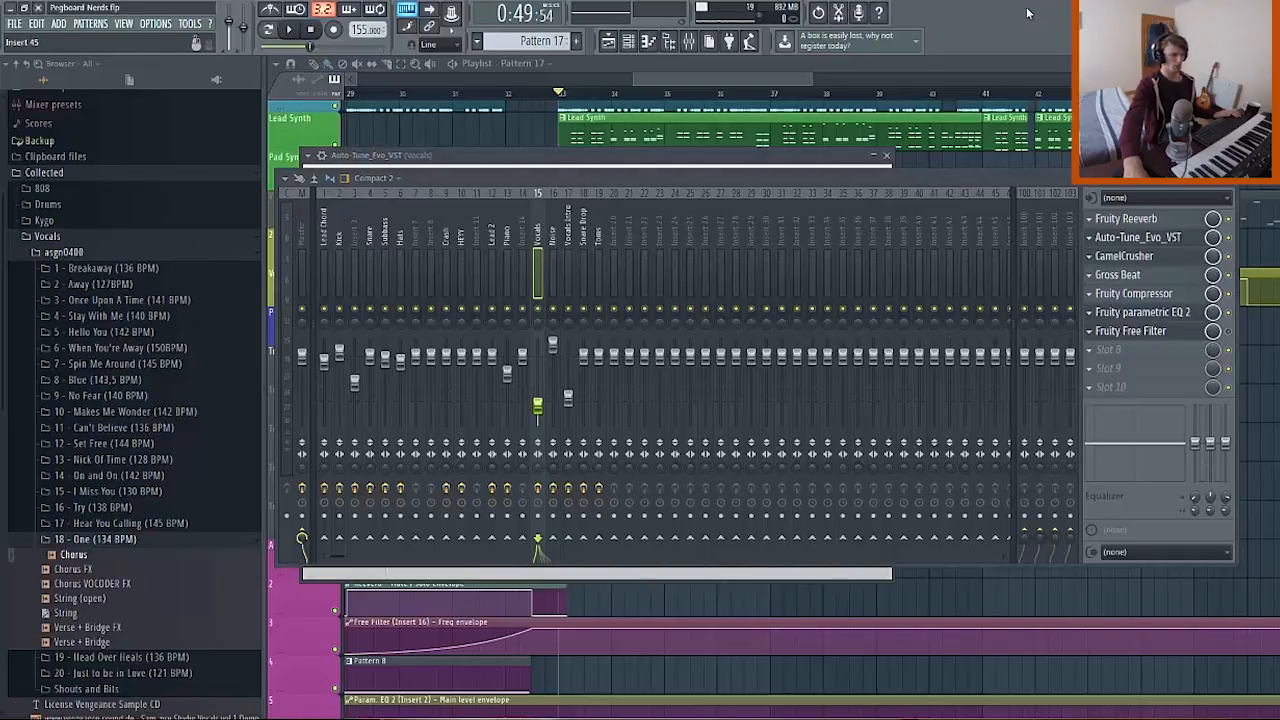
mouse_move(985, 178)
mouse_down()
mouse_move(1043, 566)
mouse_move(971, 441)
mouse_up()
drag(440, 181, 564, 103)
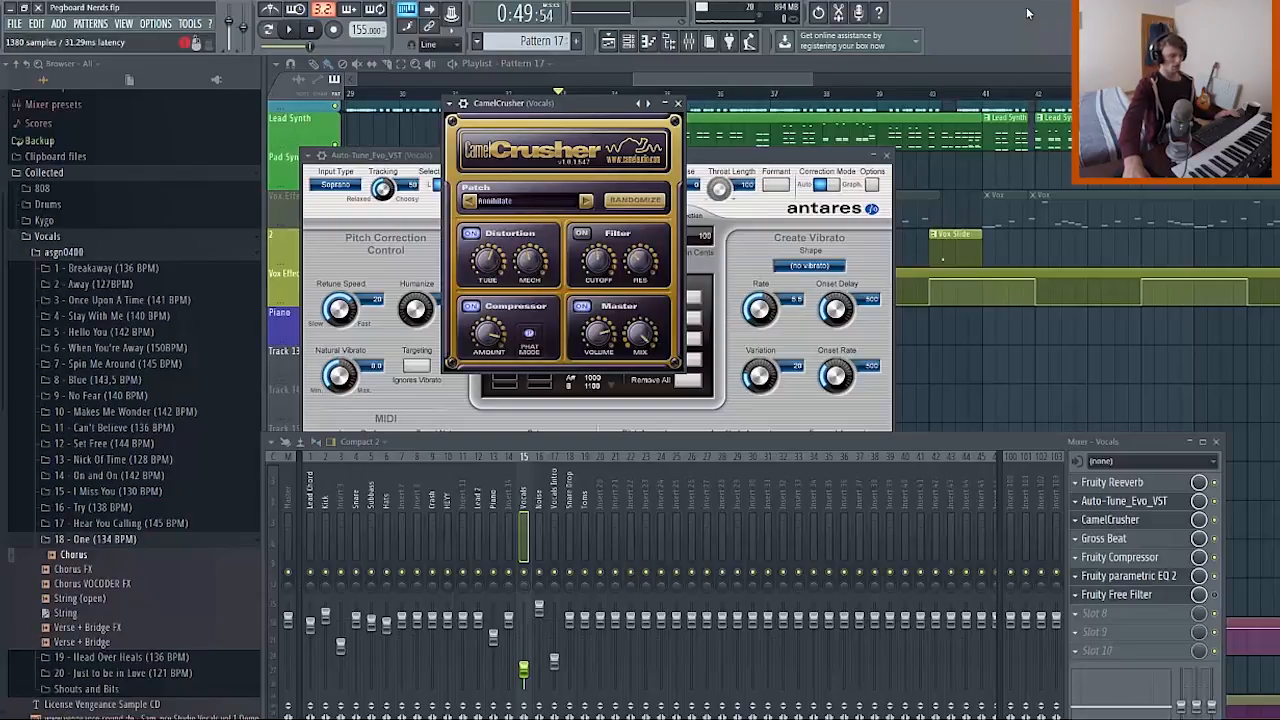
mouse_move(817, 441)
mouse_down()
mouse_move(921, 227)
mouse_move(800, 410)
mouse_move(796, 503)
mouse_move(793, 470)
mouse_up()
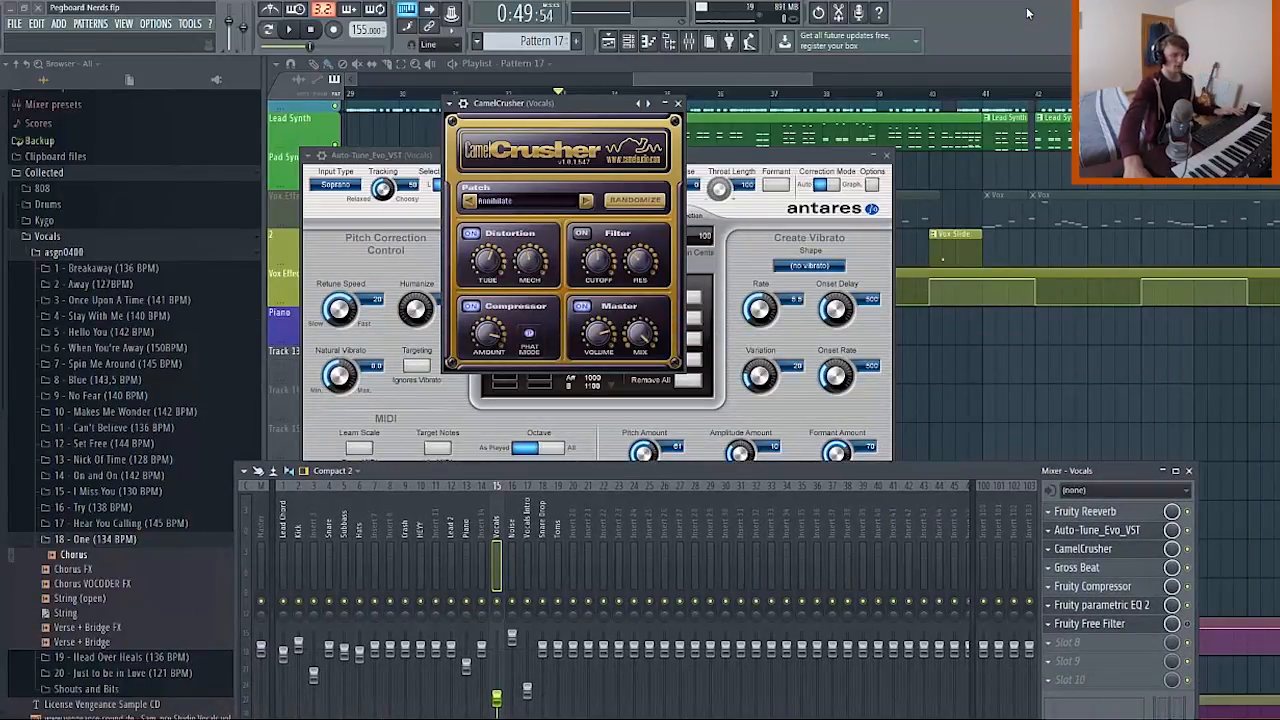
drag(793, 470, 833, 329)
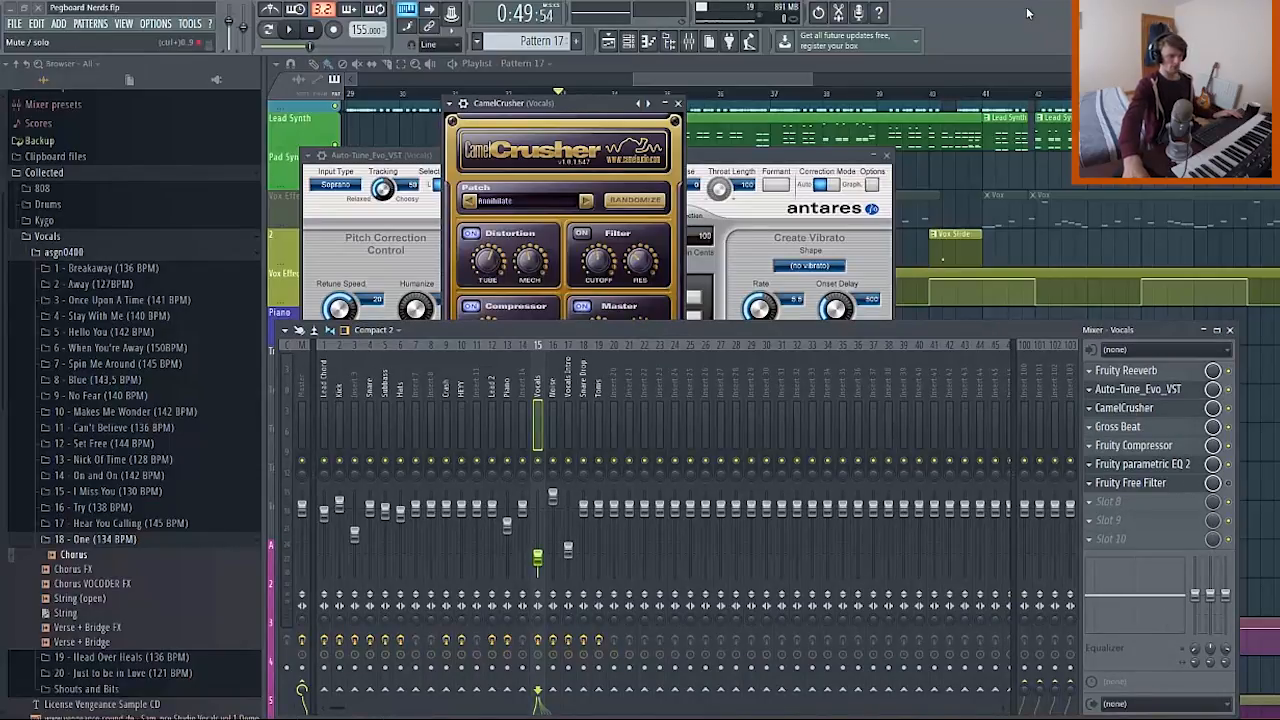
View the settings of the Fruity Compressor and Fruity parametric EQ 2 on the Vocals track.
click(1133, 445)
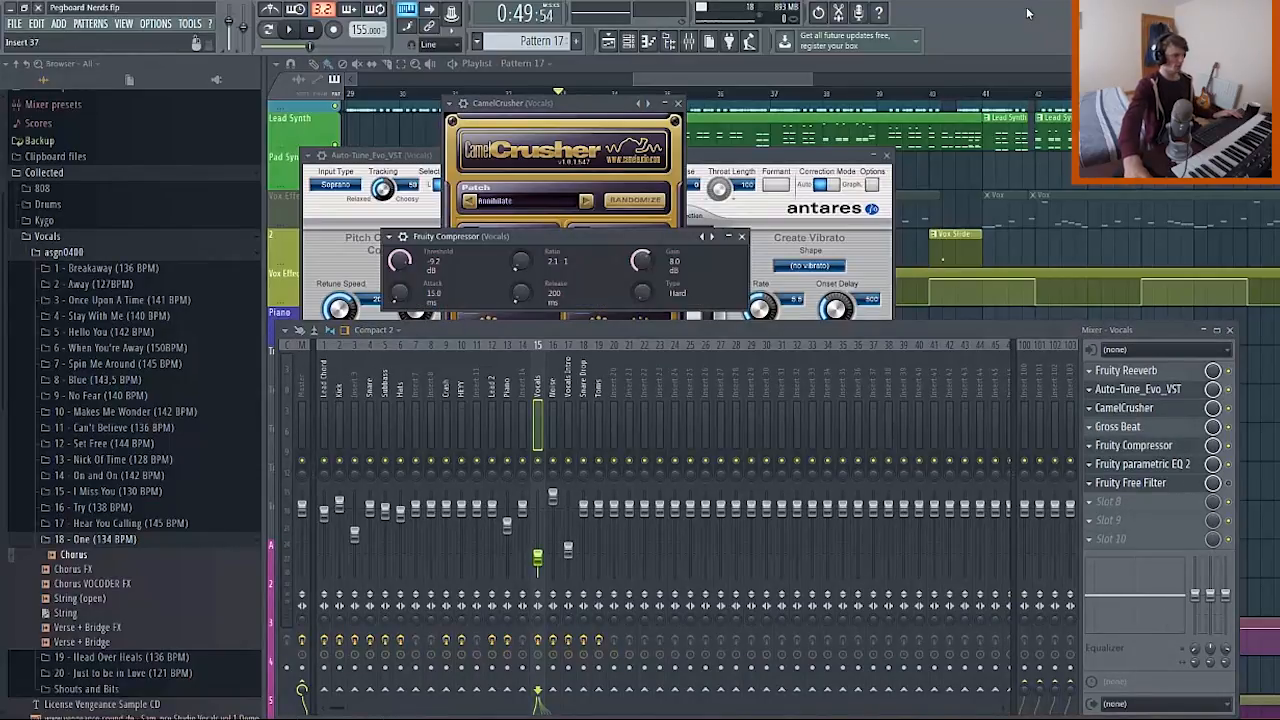
click(1142, 464)
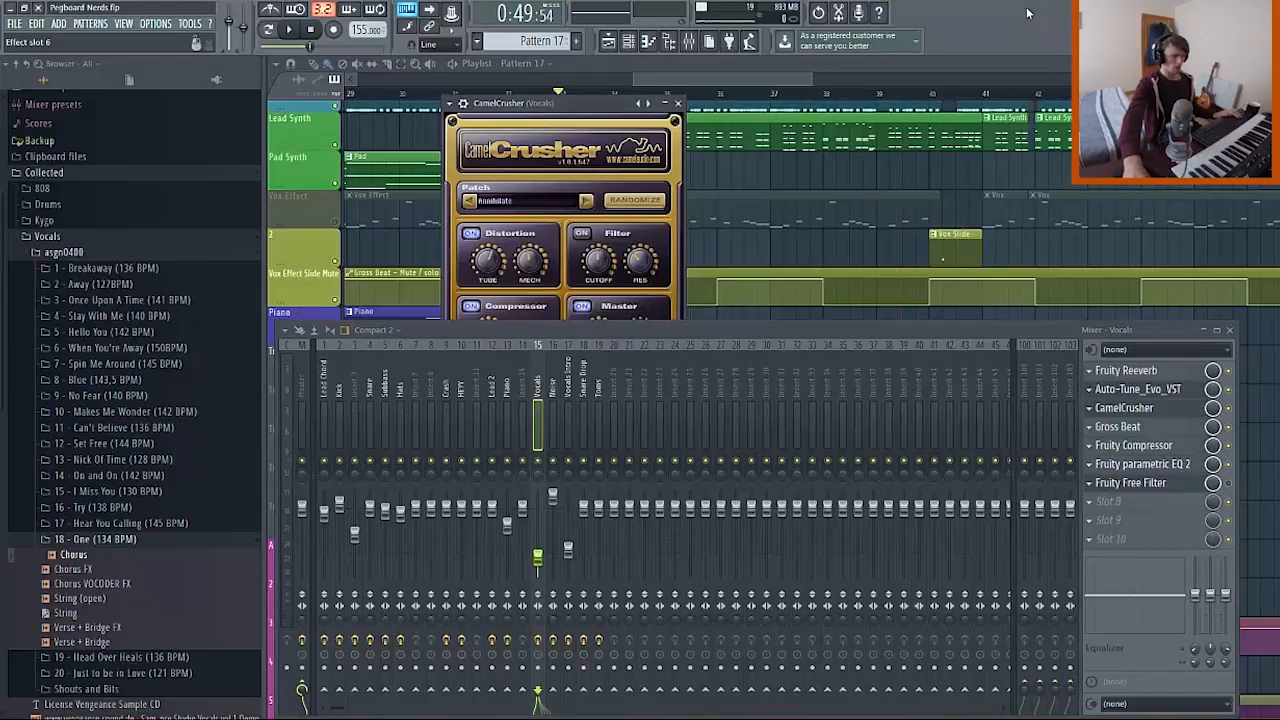
mouse_move(850, 330)
mouse_down()
mouse_move(882, 608)
mouse_move(814, 209)
mouse_up()
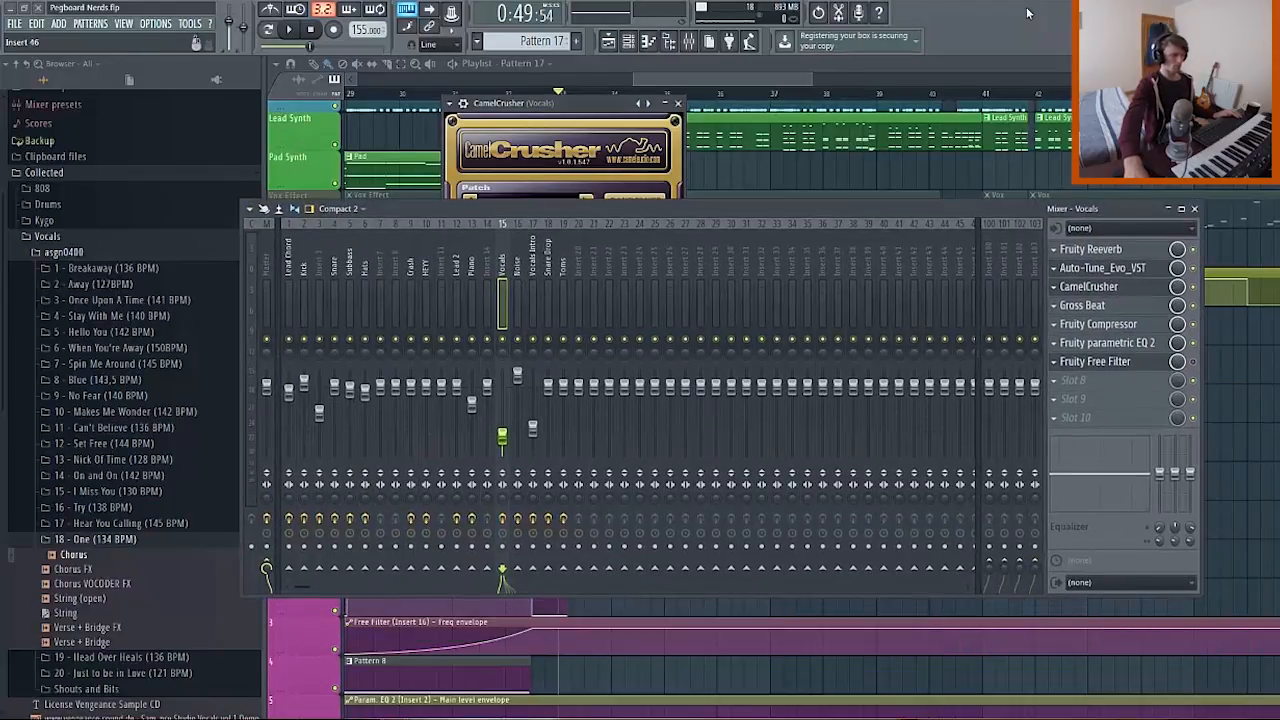
click(1107, 343)
click(1194, 210)
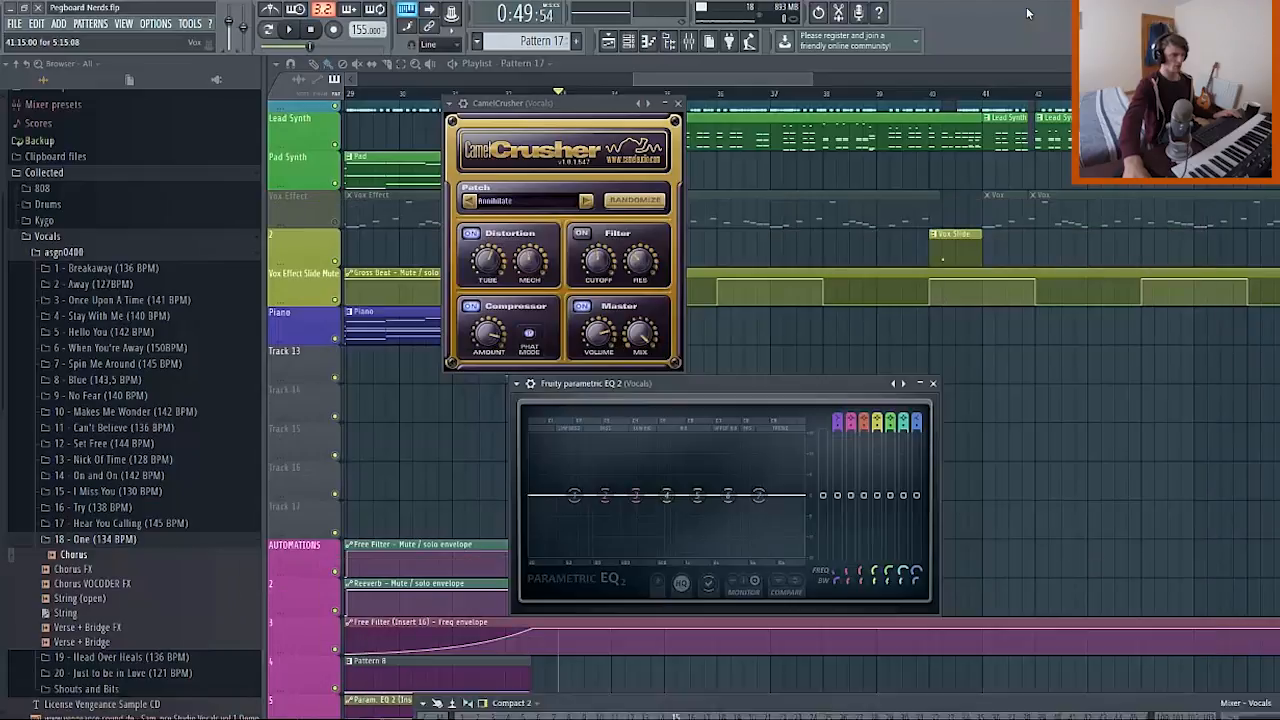
Remove Fruity parametric EQ 2 from slot 6 of the Vocals track and close all floating windows.
key(F9)
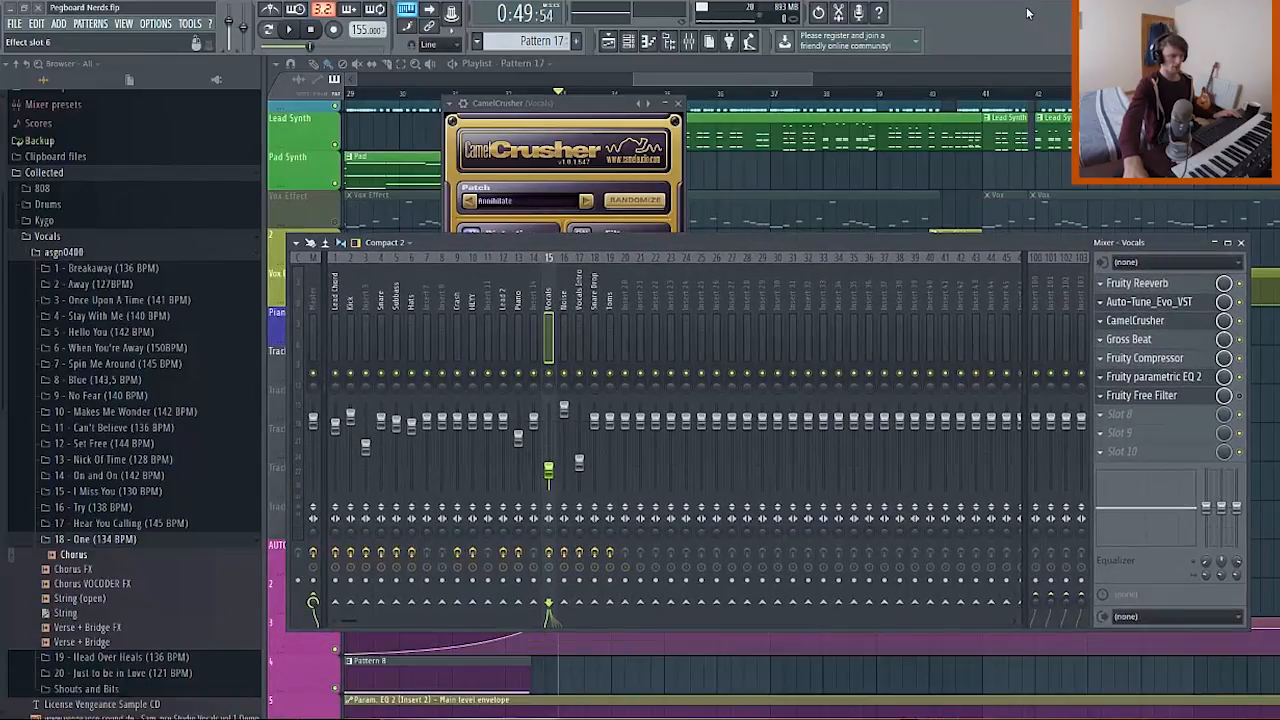
click(1101, 376)
click(1120, 191)
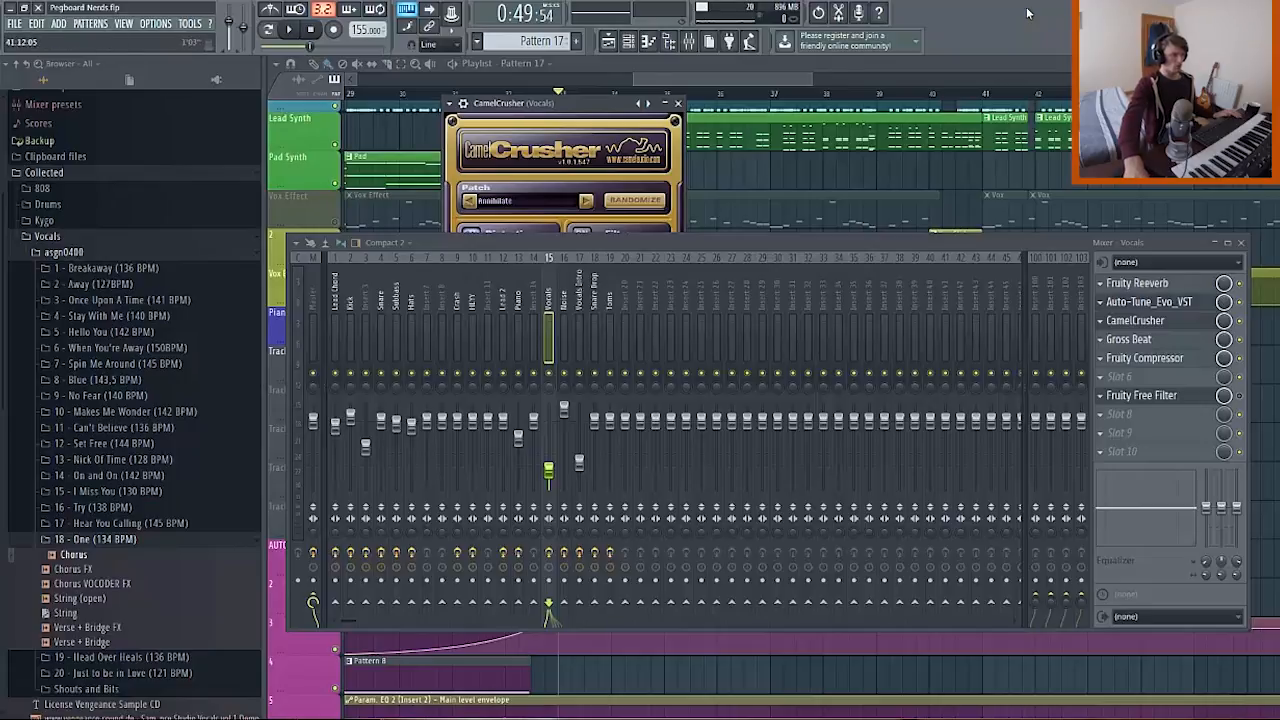
key(F12)
Play the start of the drop twice with the Vox Effect Slide Mute automation track muted.
key(space)
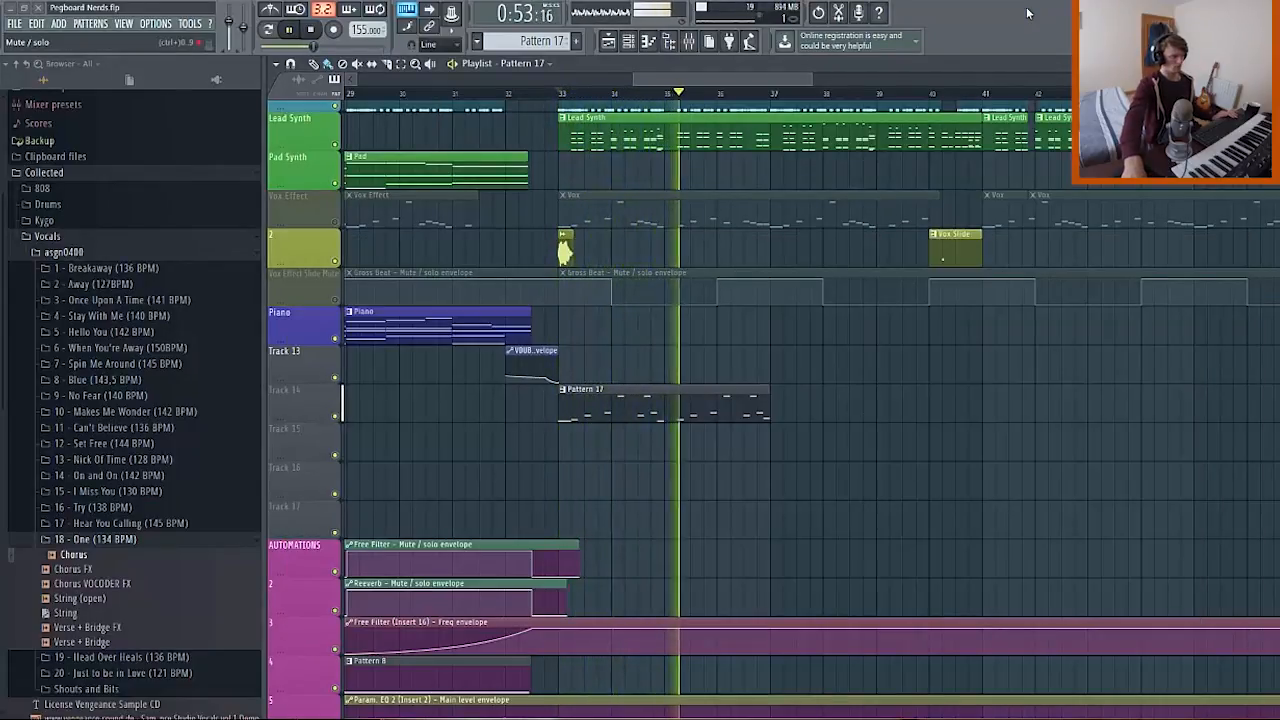
key(space)
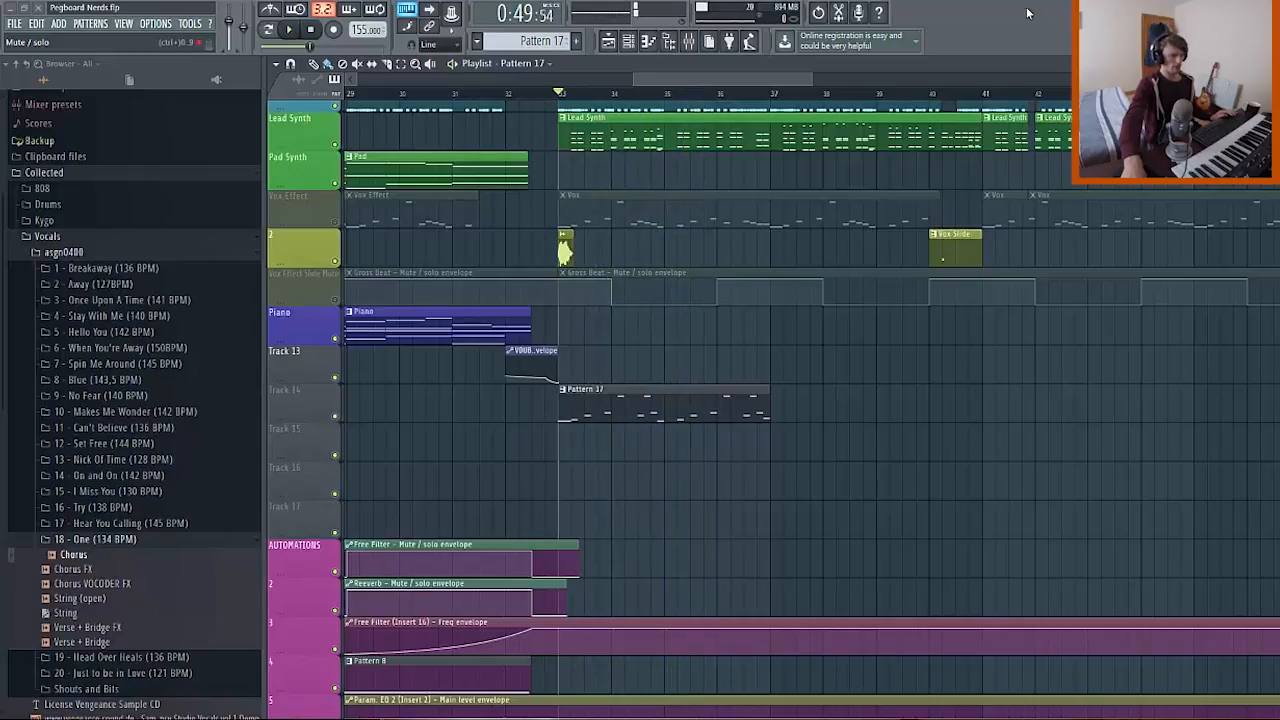
key(space)
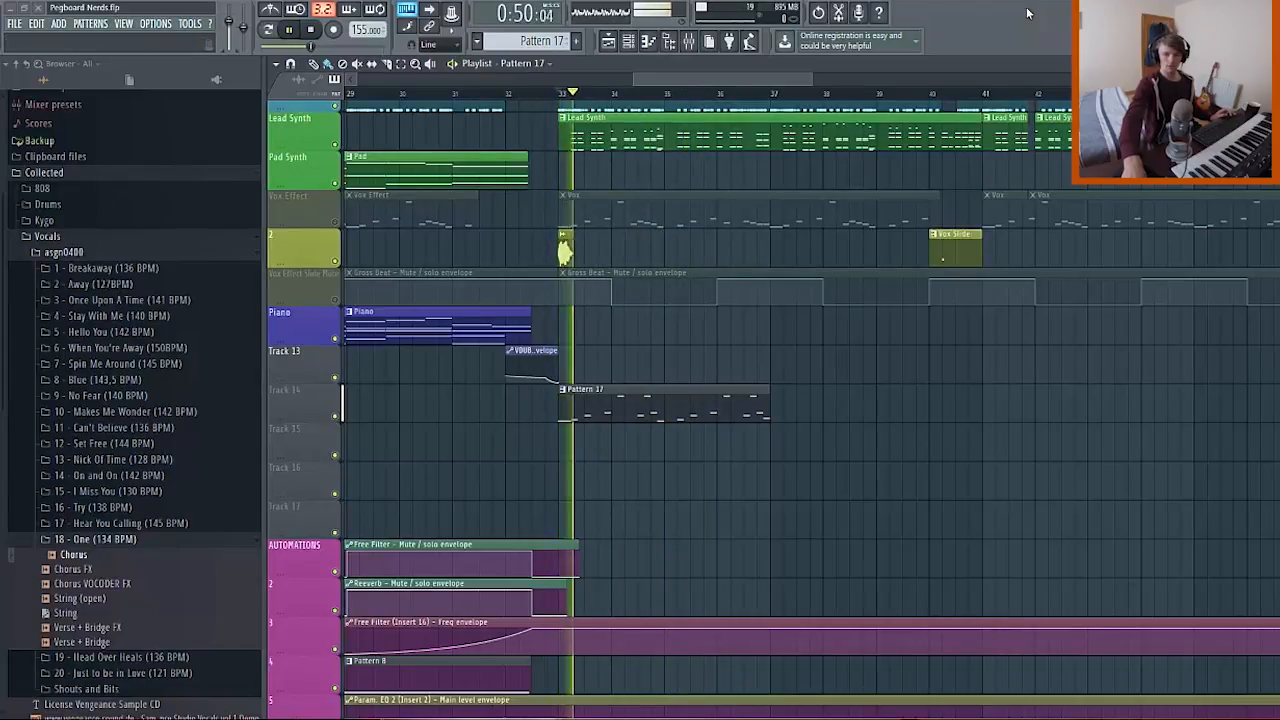
key(space)
Make the dip in Gross Beat's Basic 10 time envelope on the Vocals track slightly shallower, close it and play the drop.
drag(1279, 211, 758, 211)
click(1014, 300)
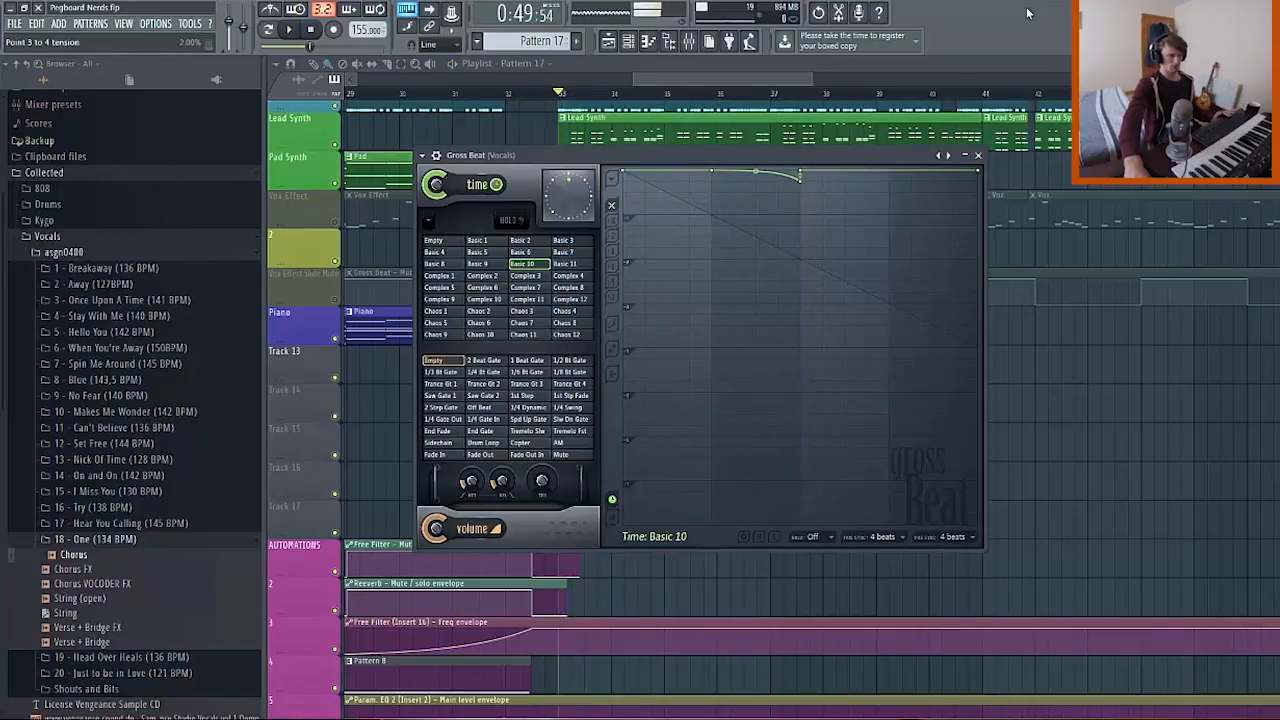
mouse_move(800, 181)
mouse_down()
mouse_move(800, 440)
mouse_move(796, 178)
mouse_up()
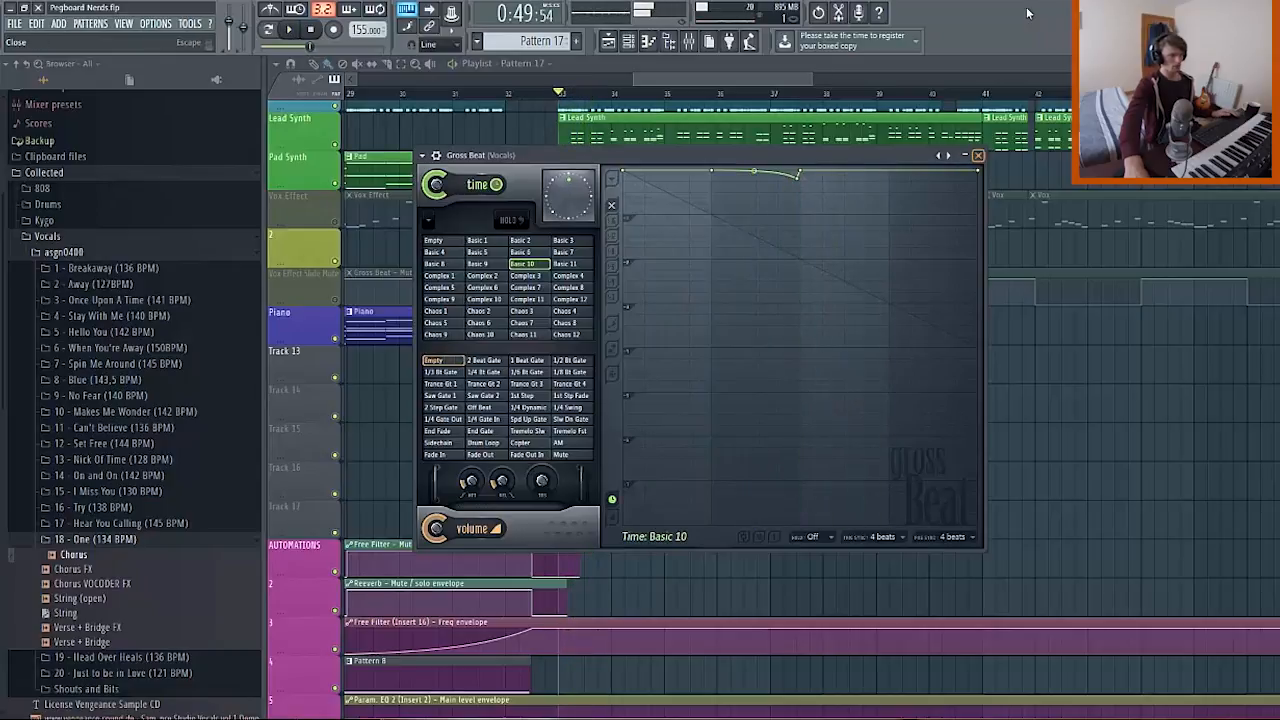
click(978, 155)
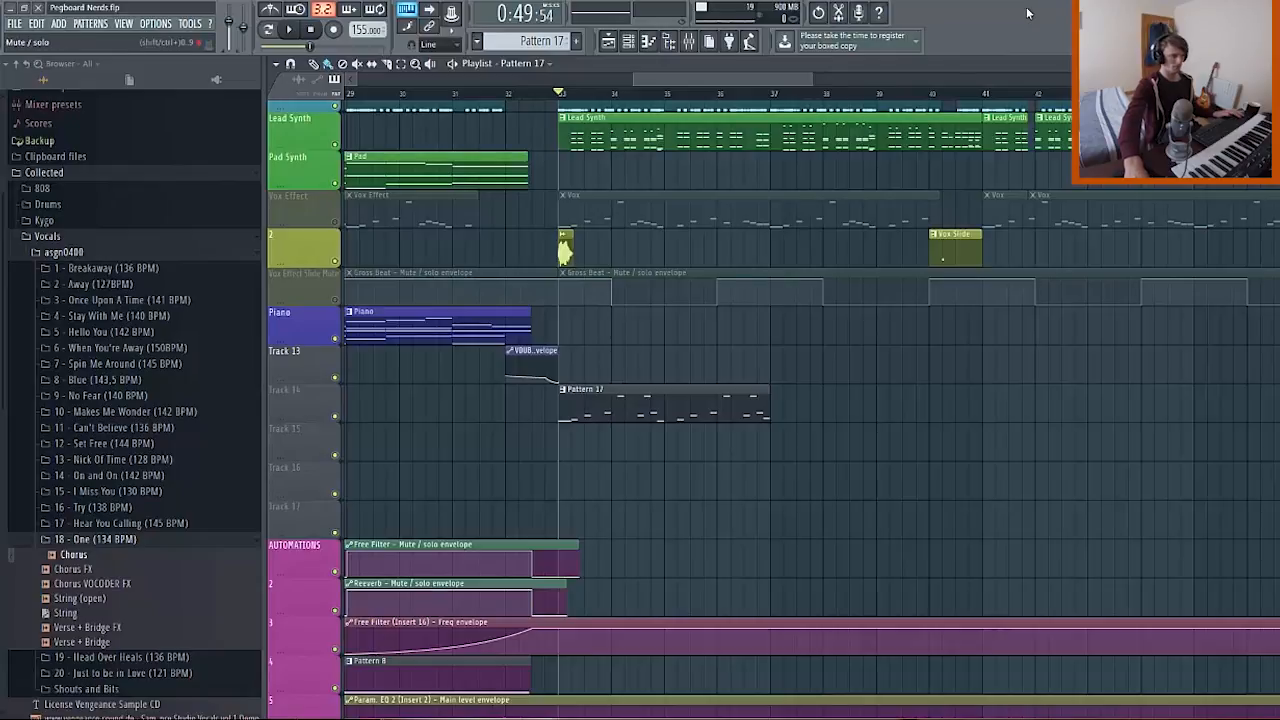
key(space)
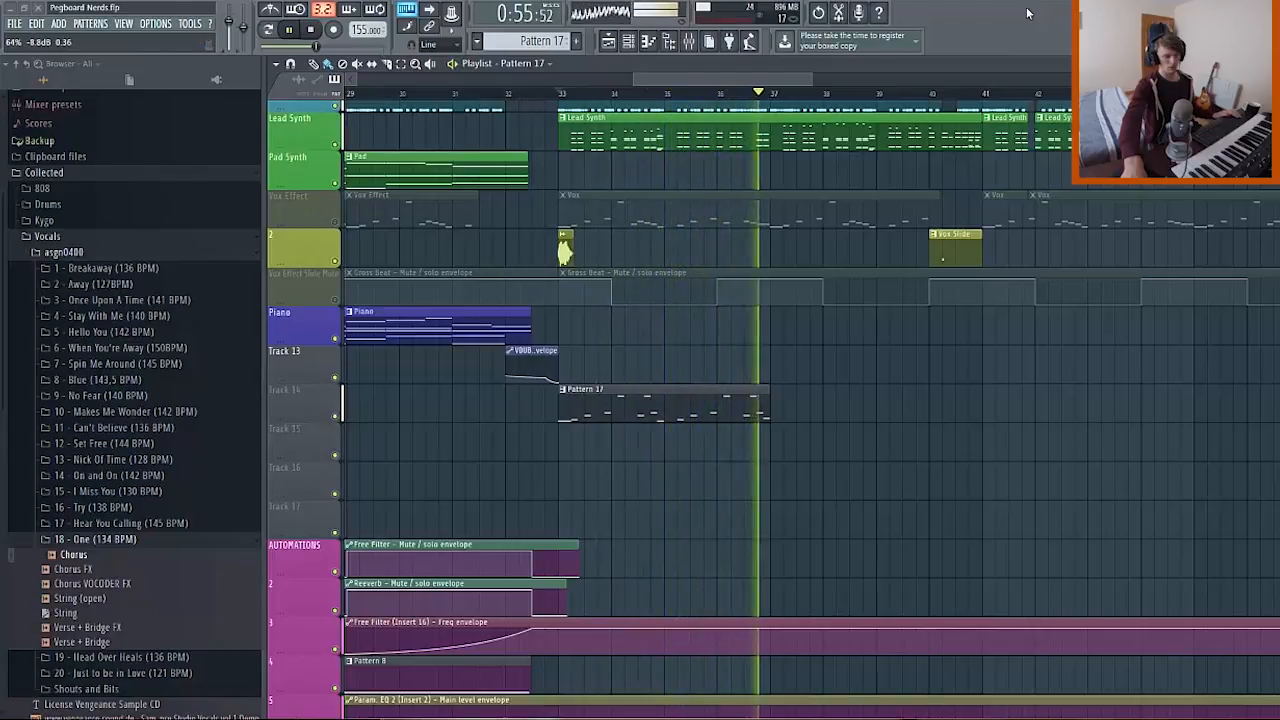
key(space)
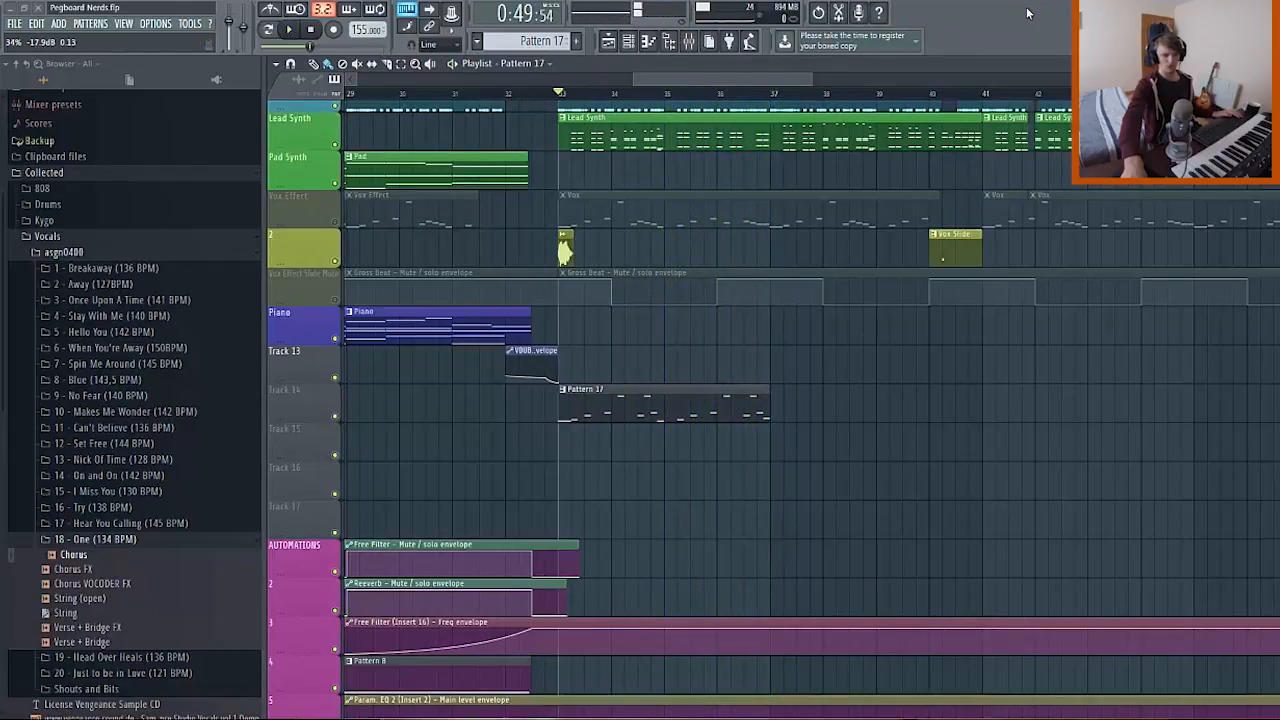
Show the automation clip option for Gross Beat's on/off switch on Vocals, unmute the Vox Effect Slide Mute track and play the drop.
key(F9)
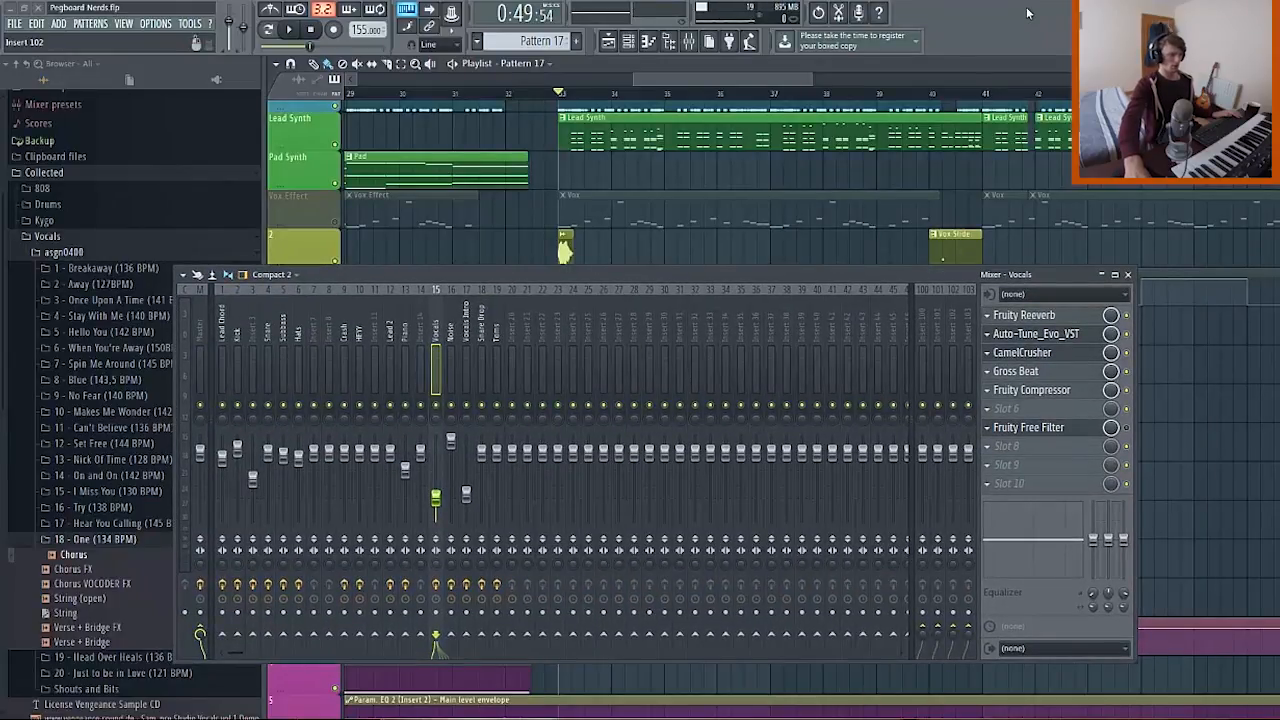
right_click(1126, 371)
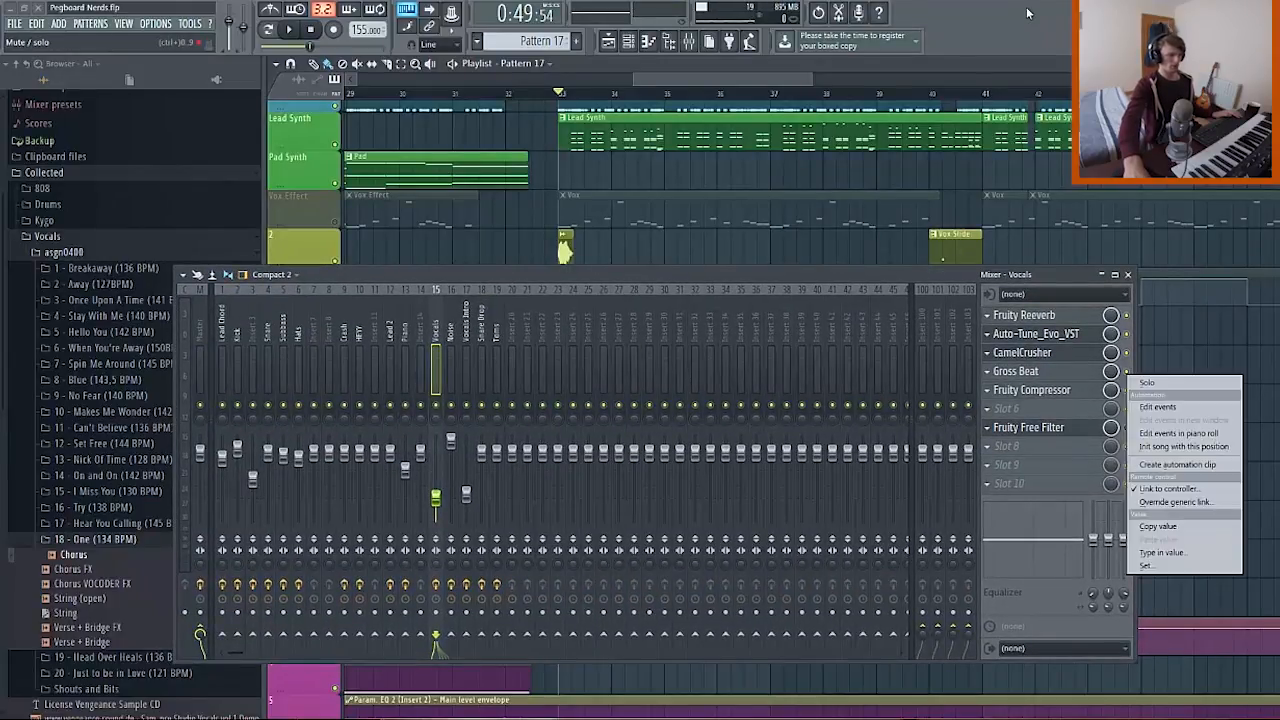
click(1177, 464)
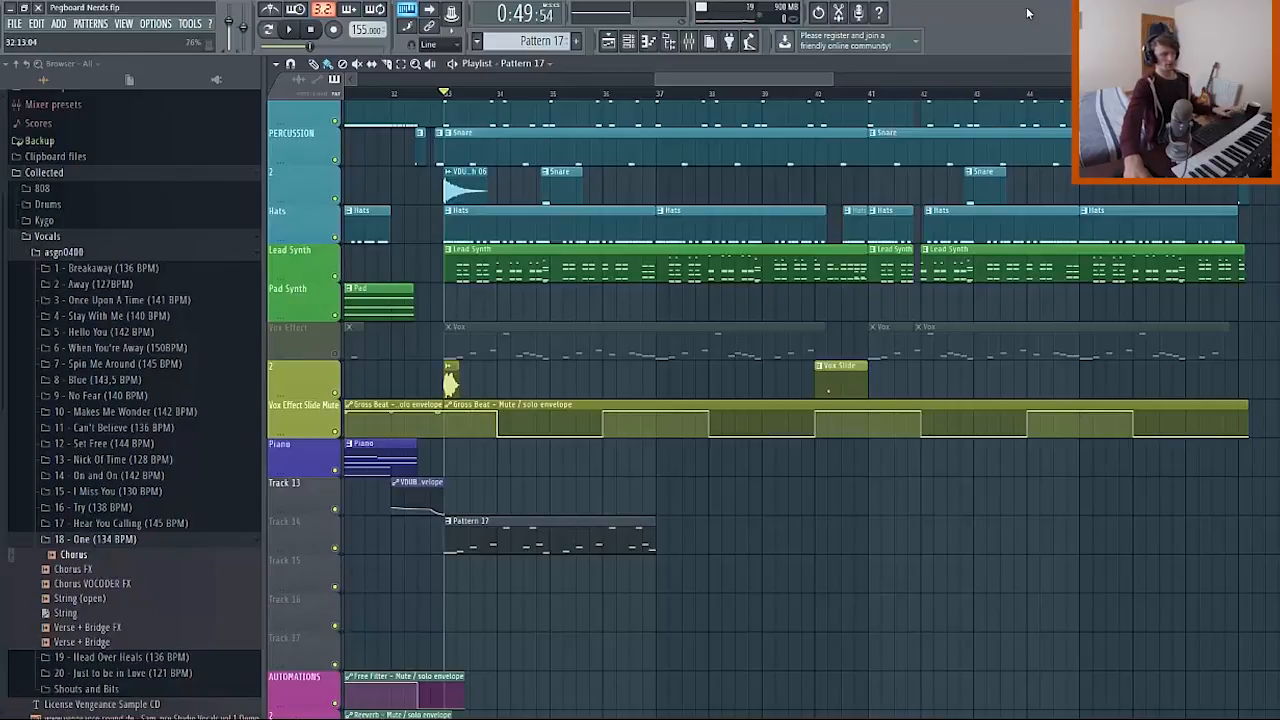
key(space)
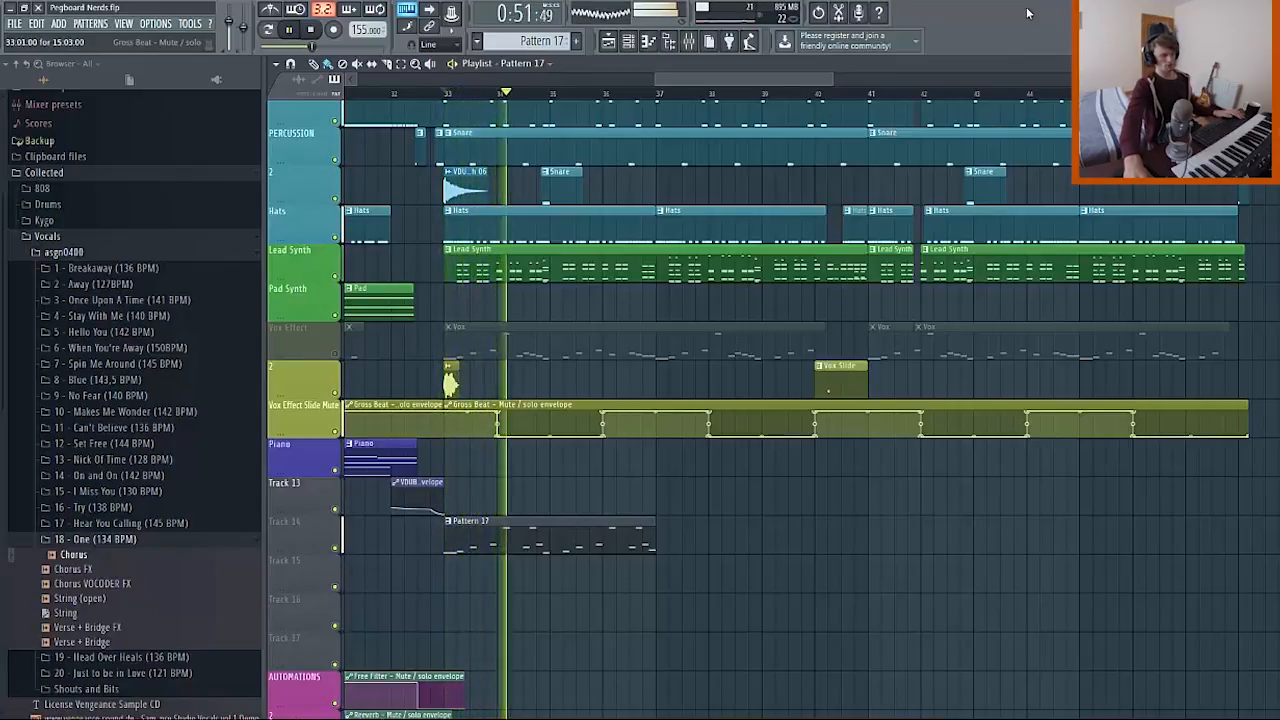
Check the cut group settings of the Chorus #3 channel, close it and play the drop again.
key(space)
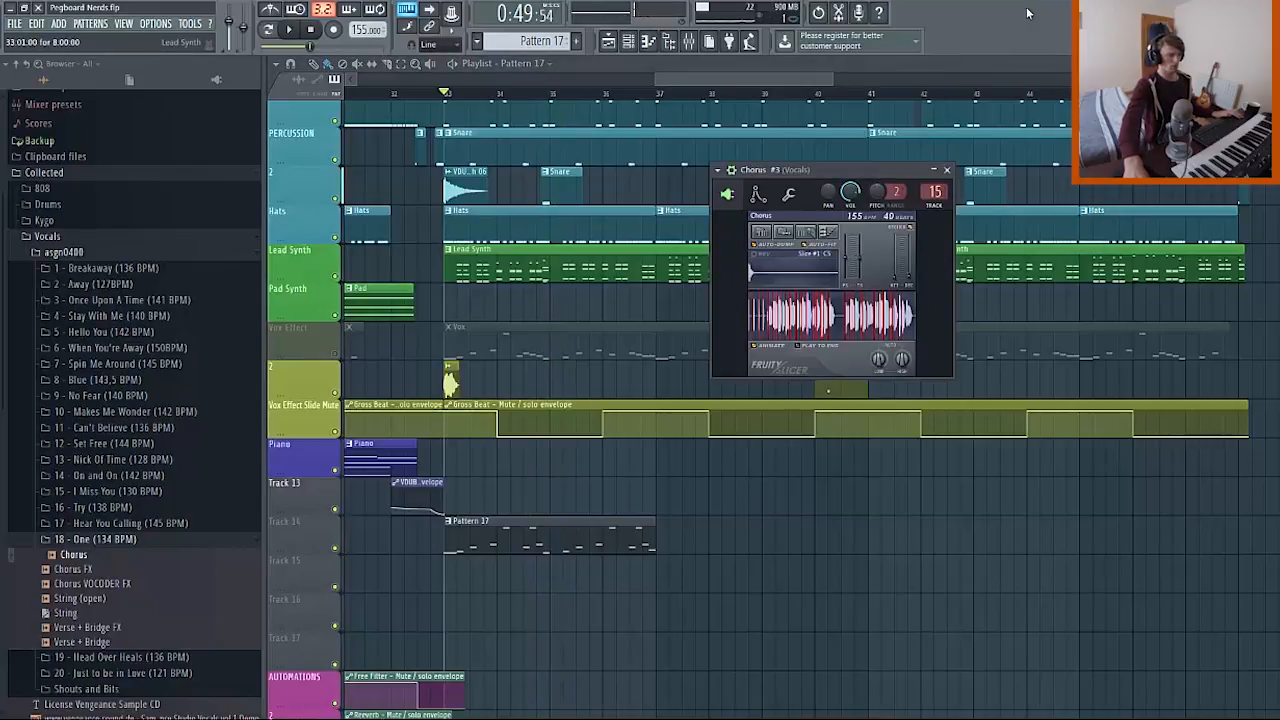
click(788, 193)
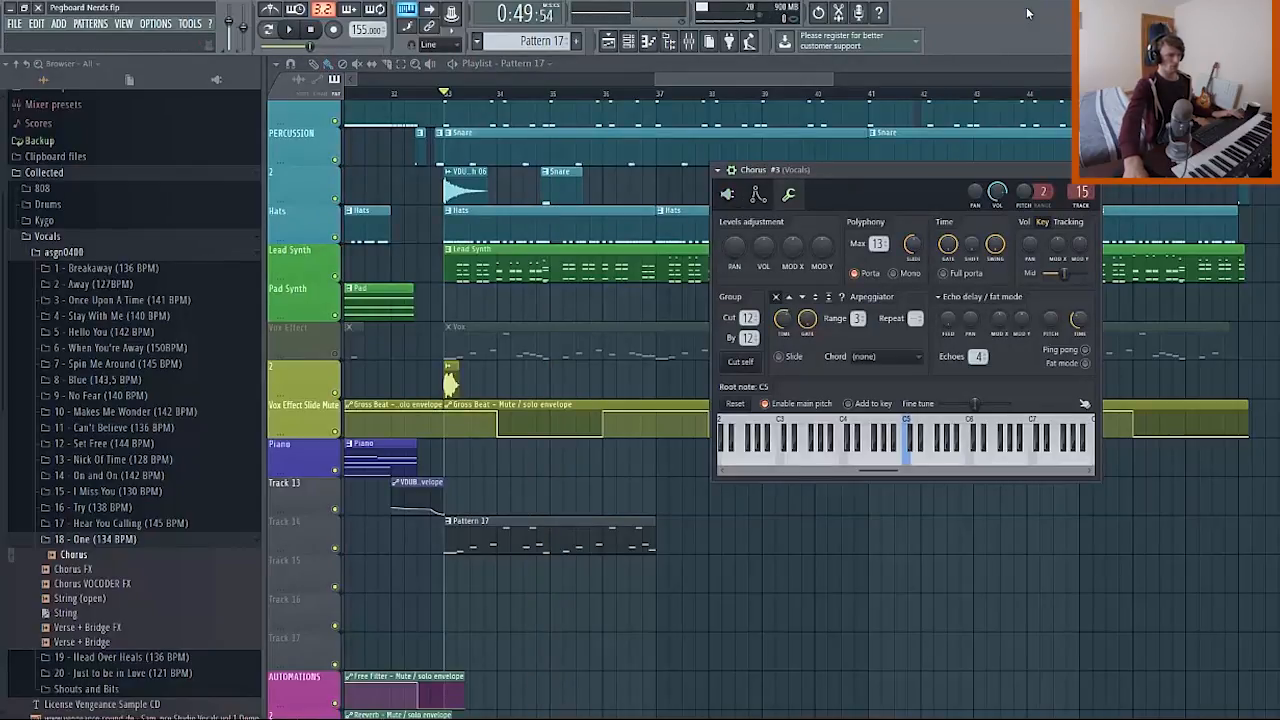
key(space)
key(Escape)
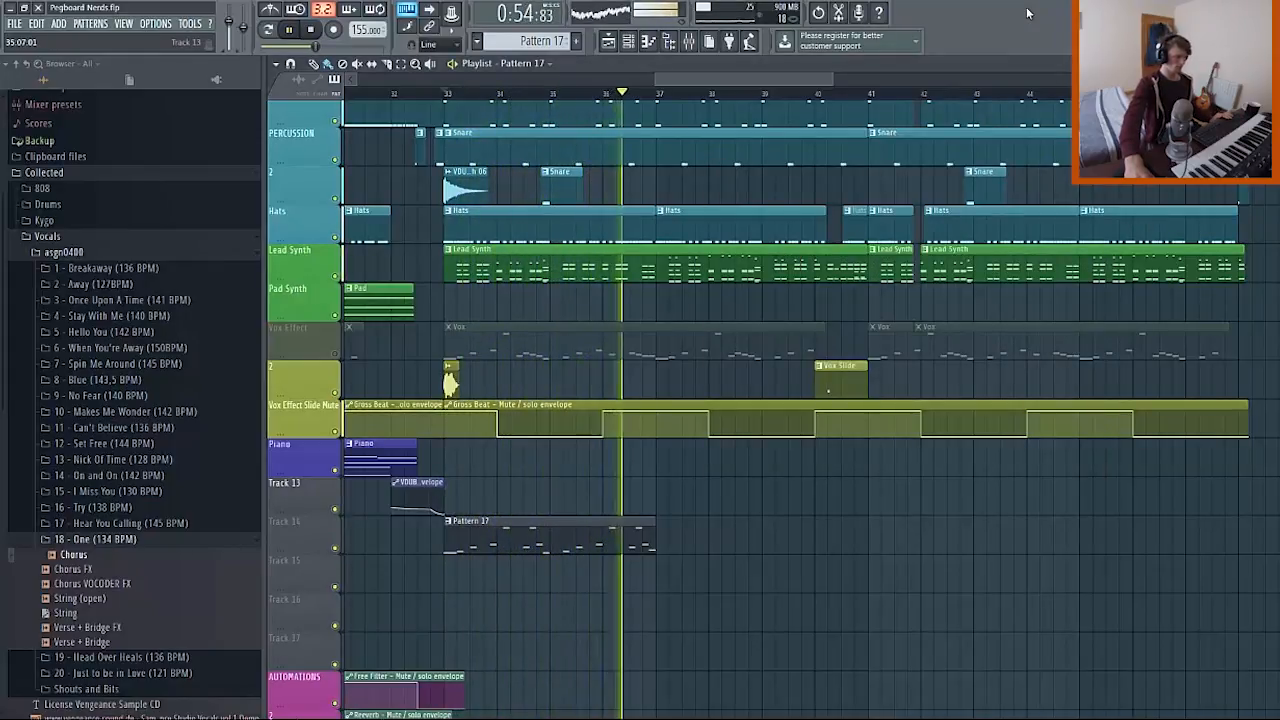
key(space)
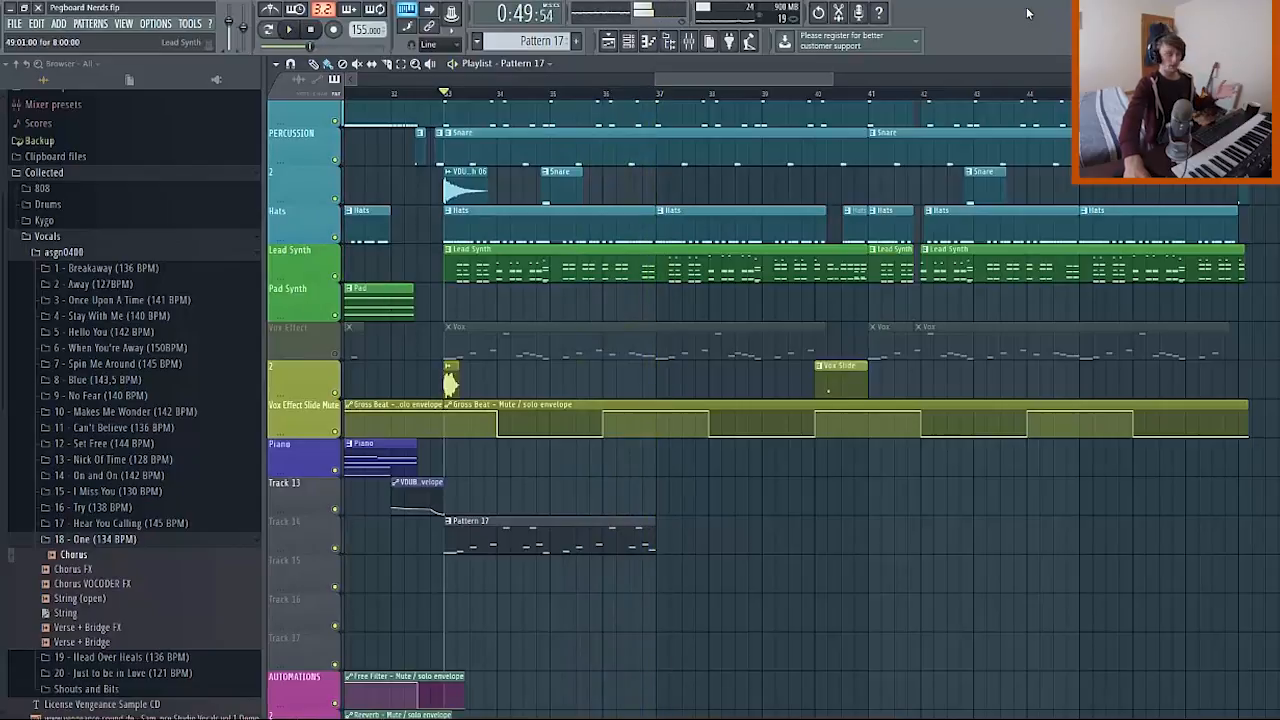
Solo the Lead Synth track in the playlist and play the drop from bar 33 to hear its chords alone.
scroll(751, 495, down, 1)
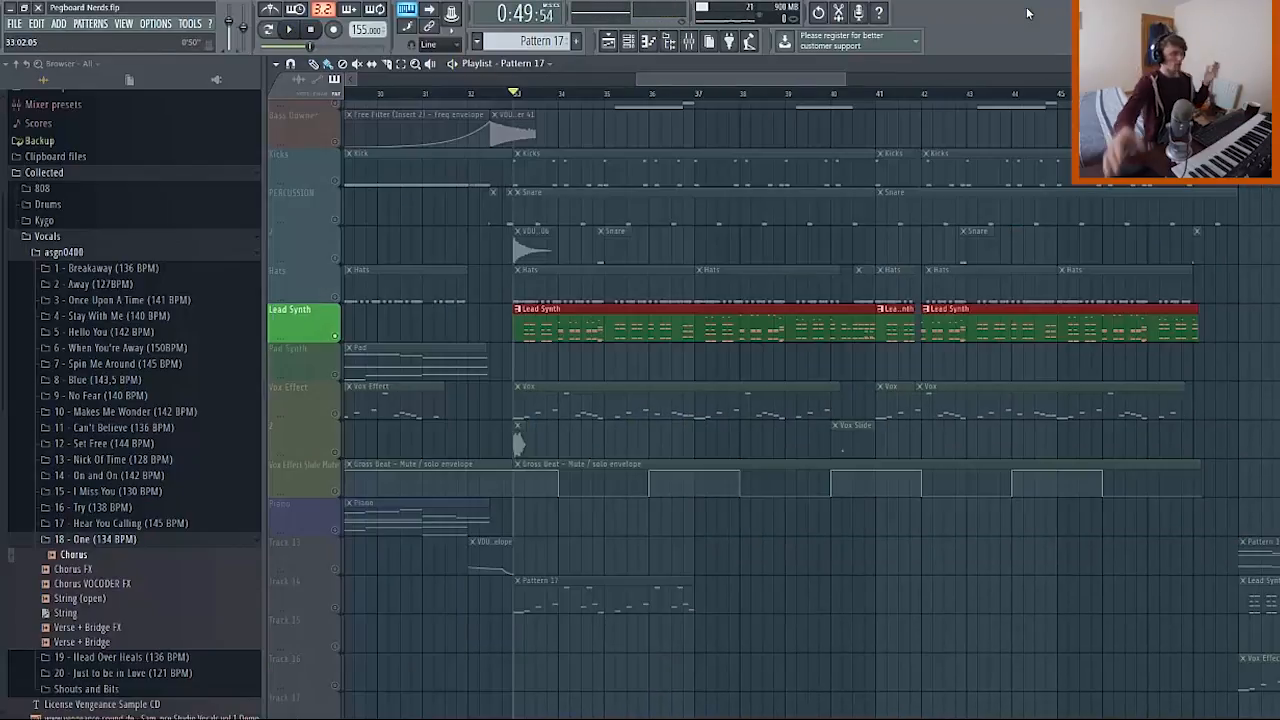
scroll(582, 392, up, 1)
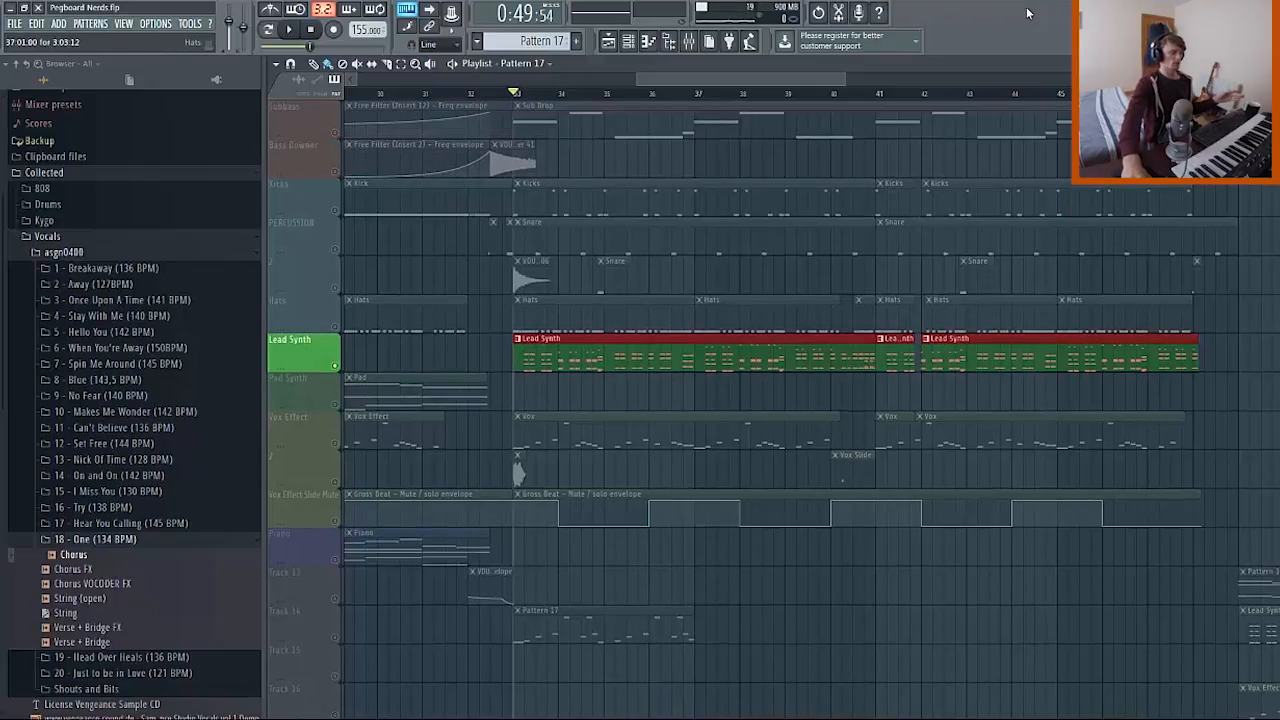
key(space)
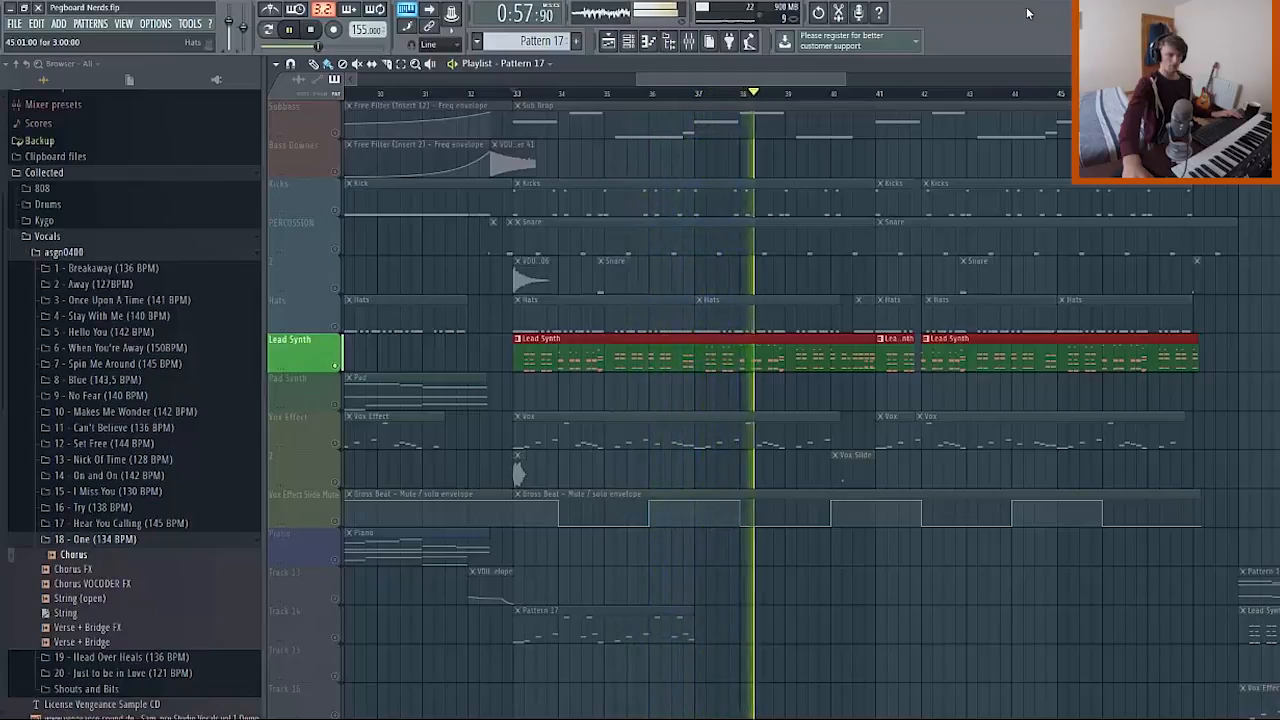
key(space)
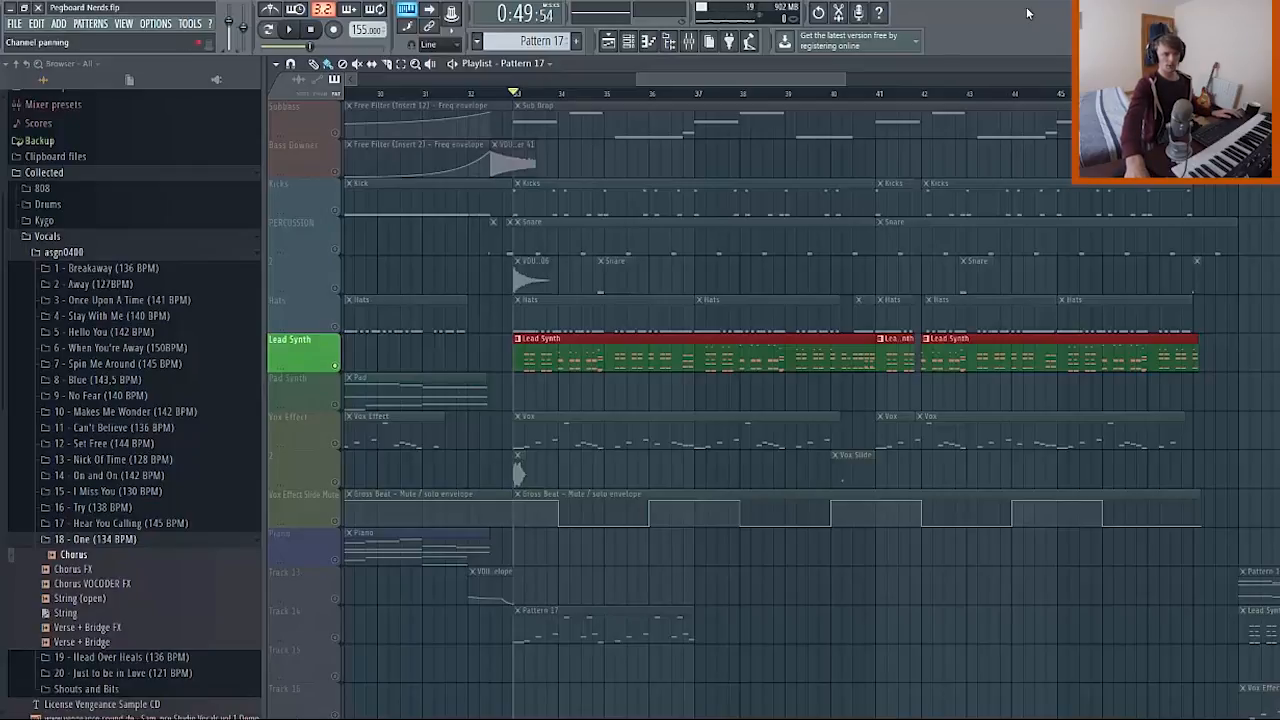
key(space)
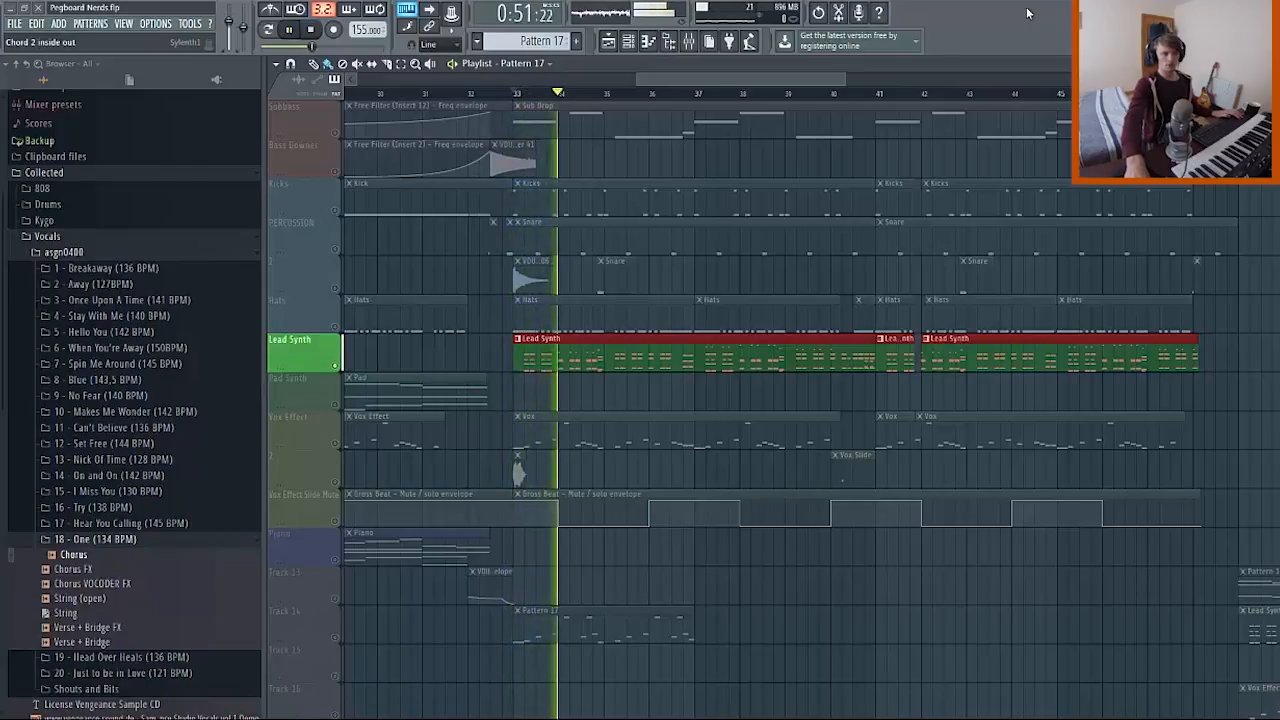
key(space)
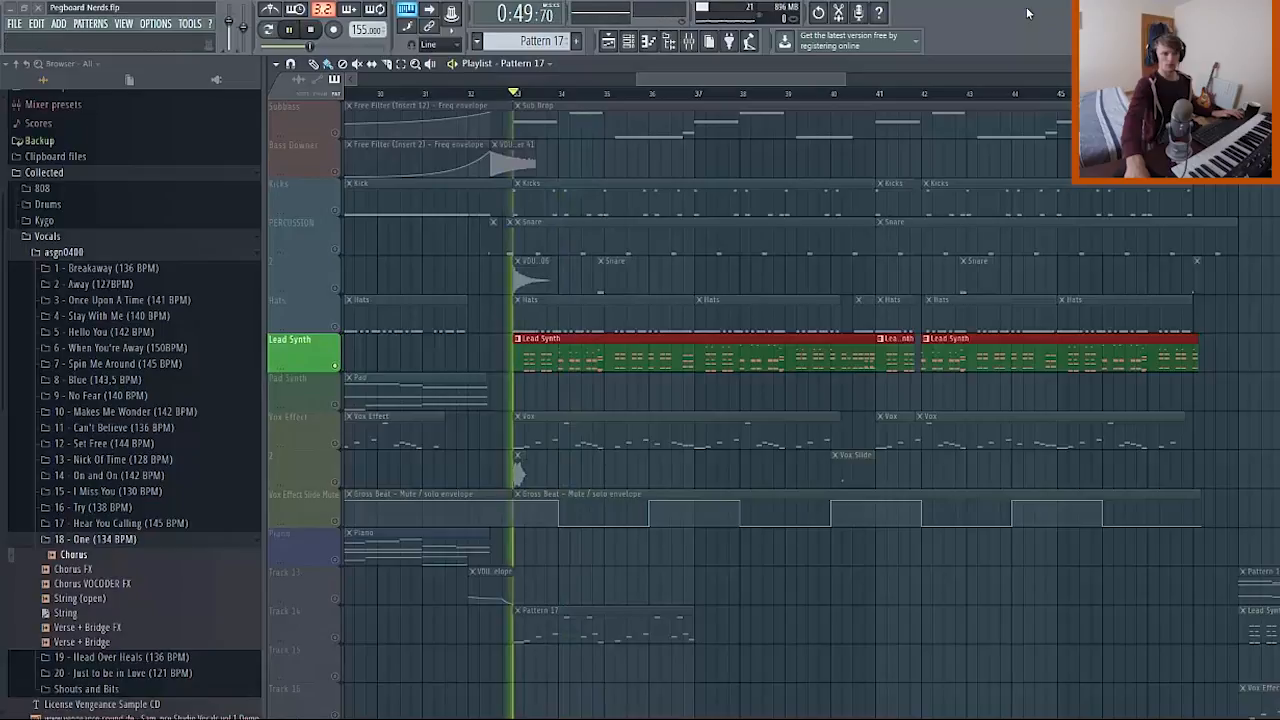
key(space)
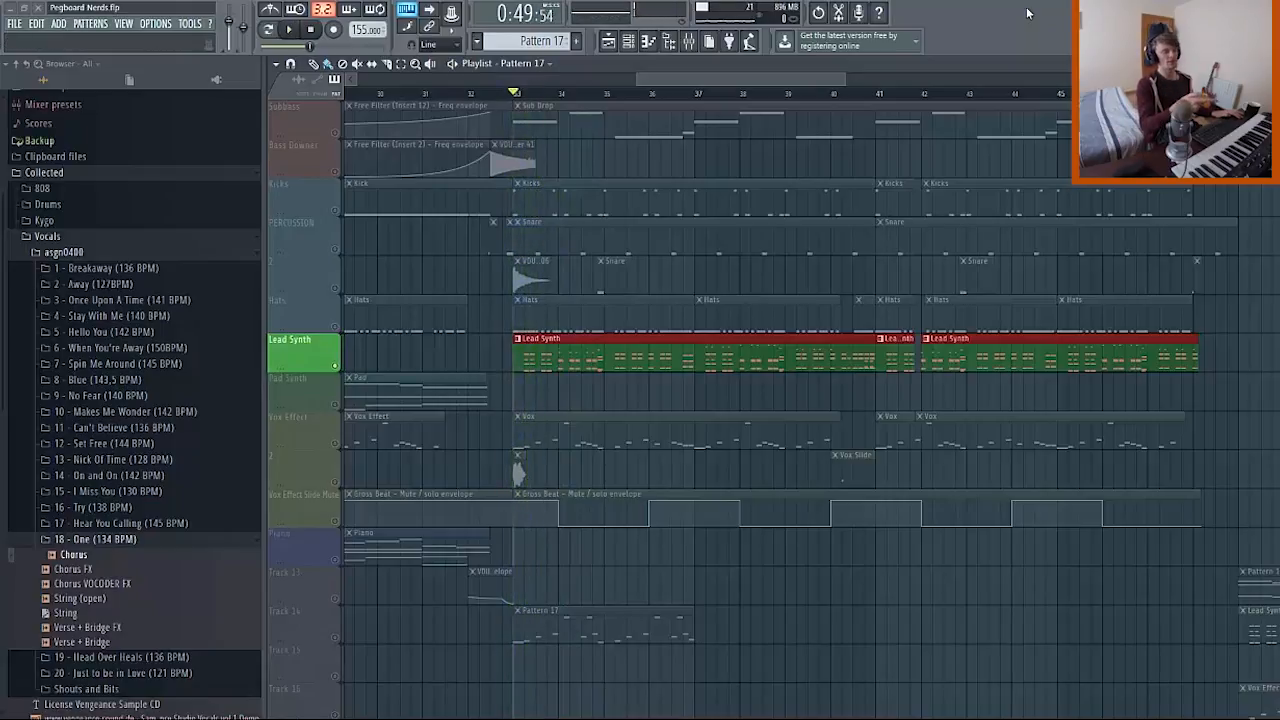
Audition the Chord 1 and Chord 2 inside out channels one at a time in the channel rack, and close the rack.
key(F6)
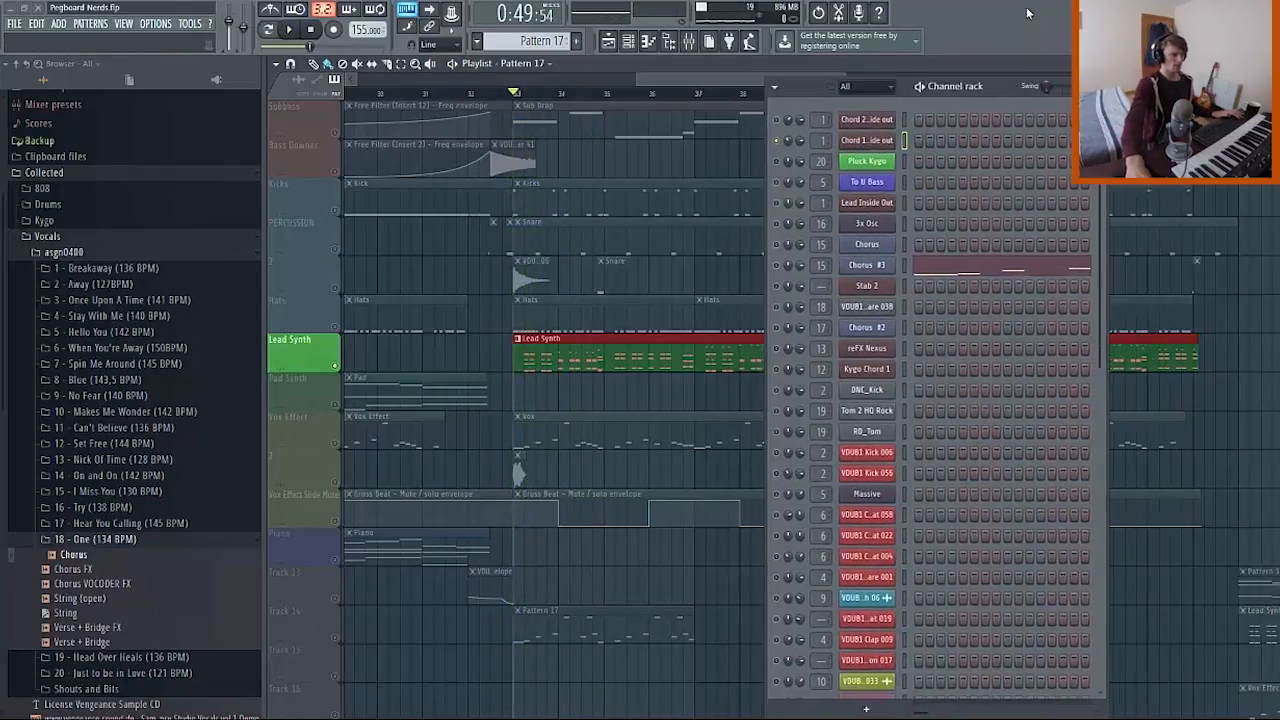
key(space)
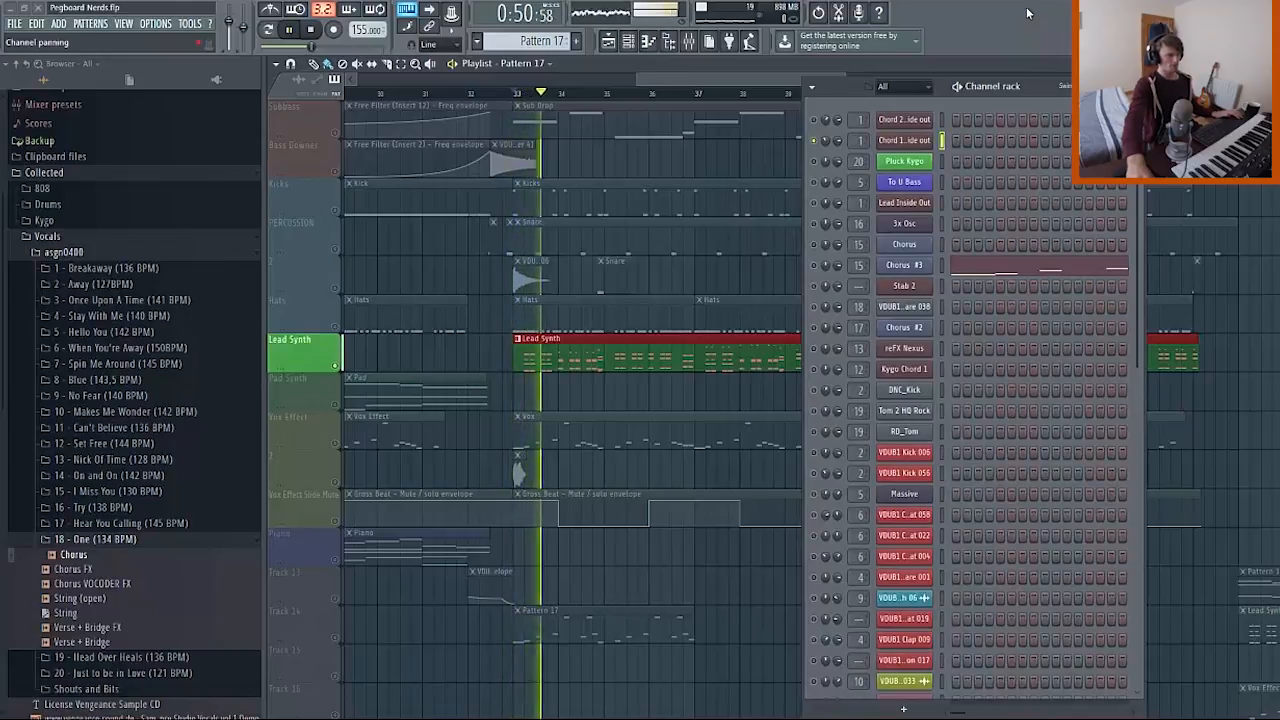
key(space)
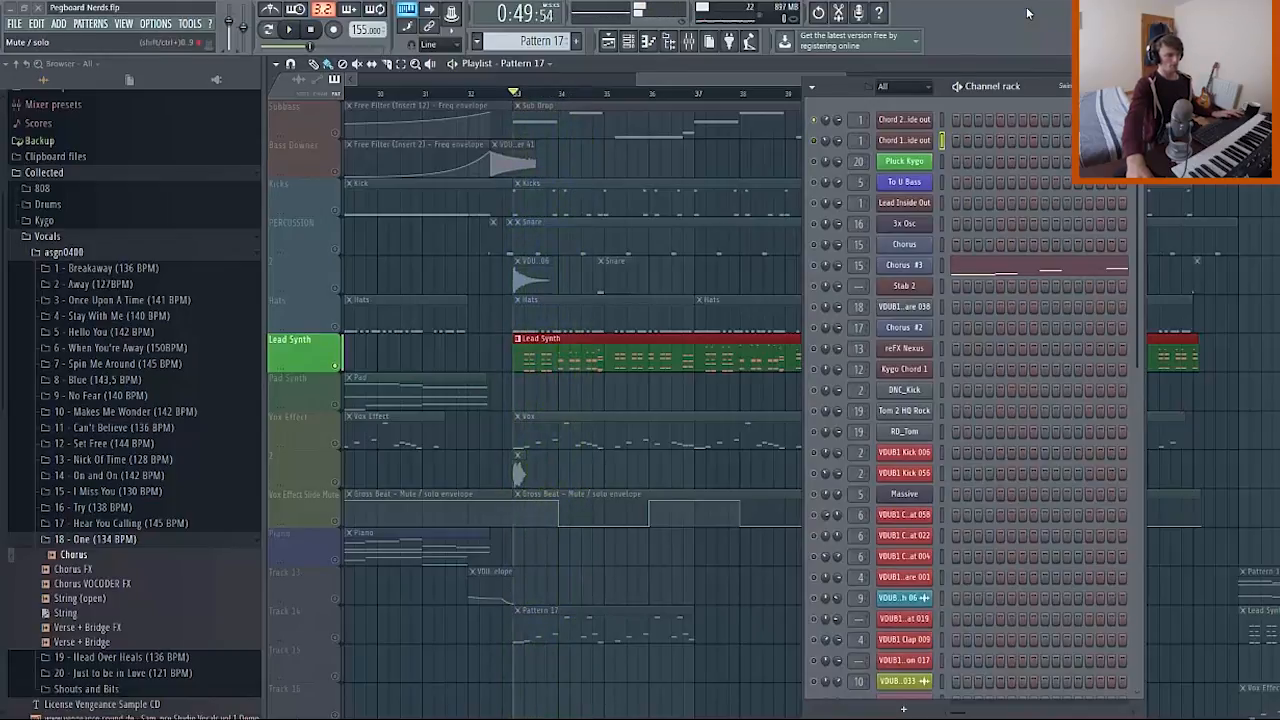
key(space)
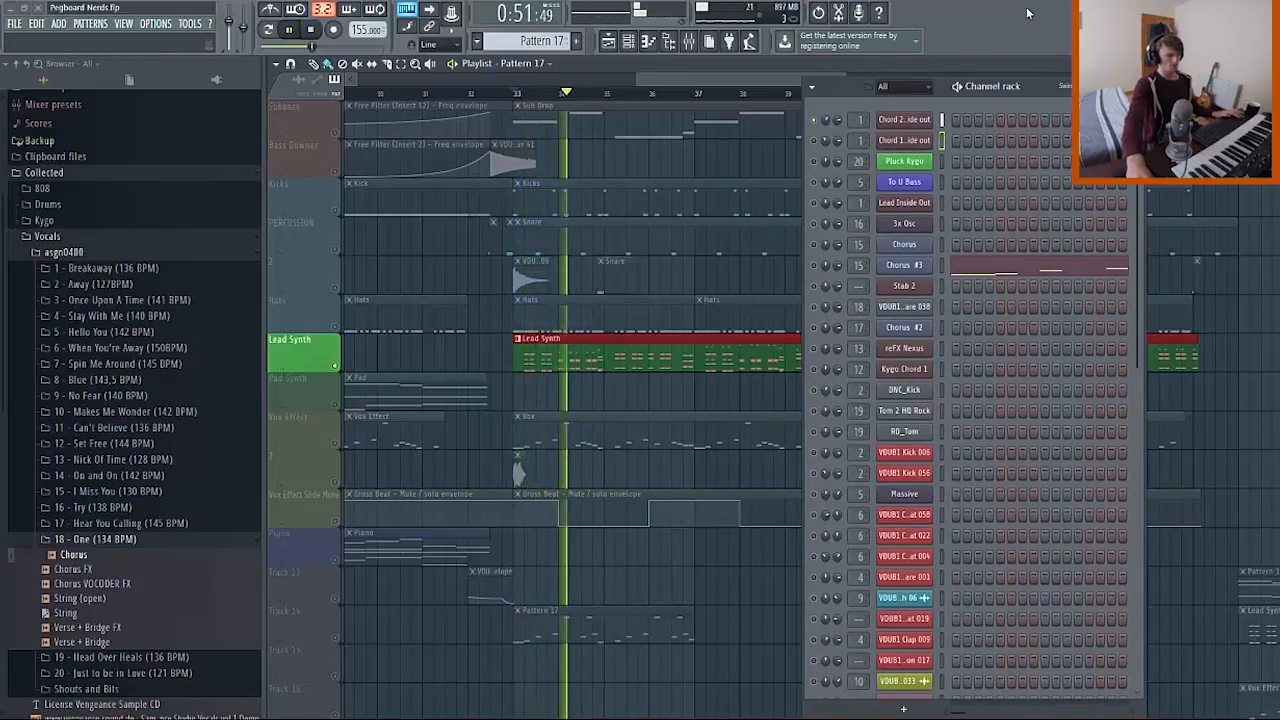
key(space)
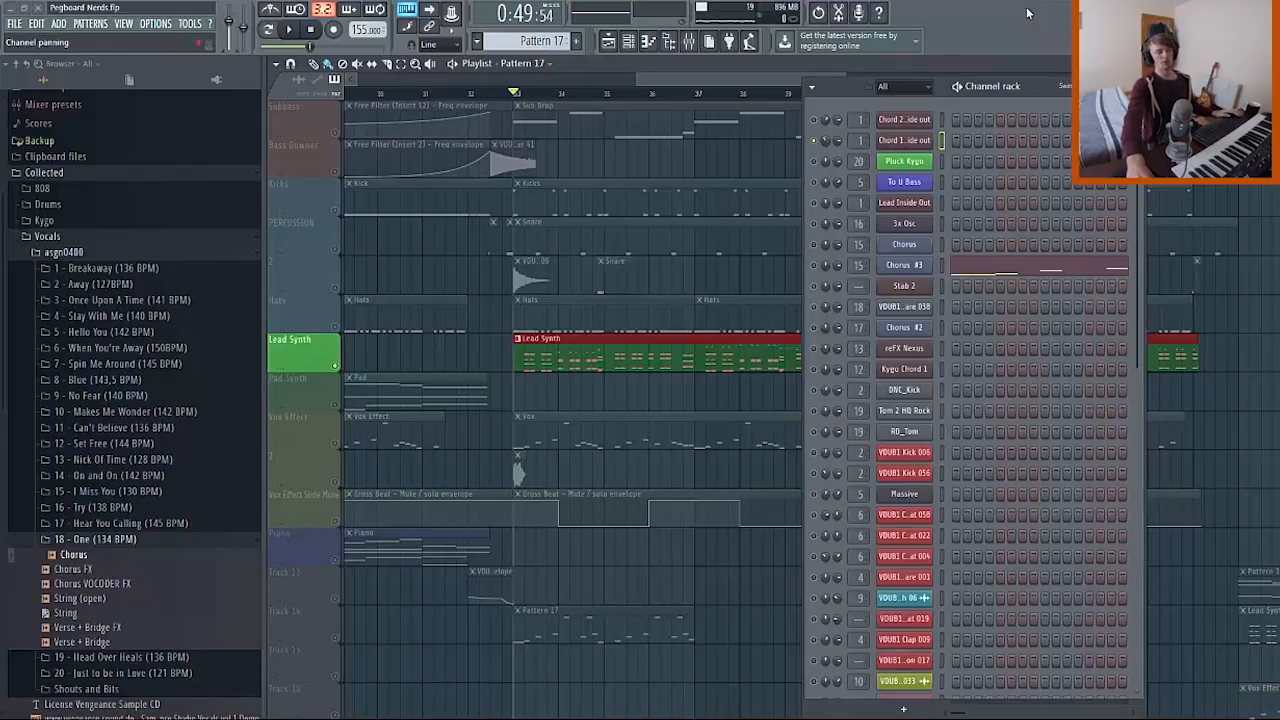
key(space)
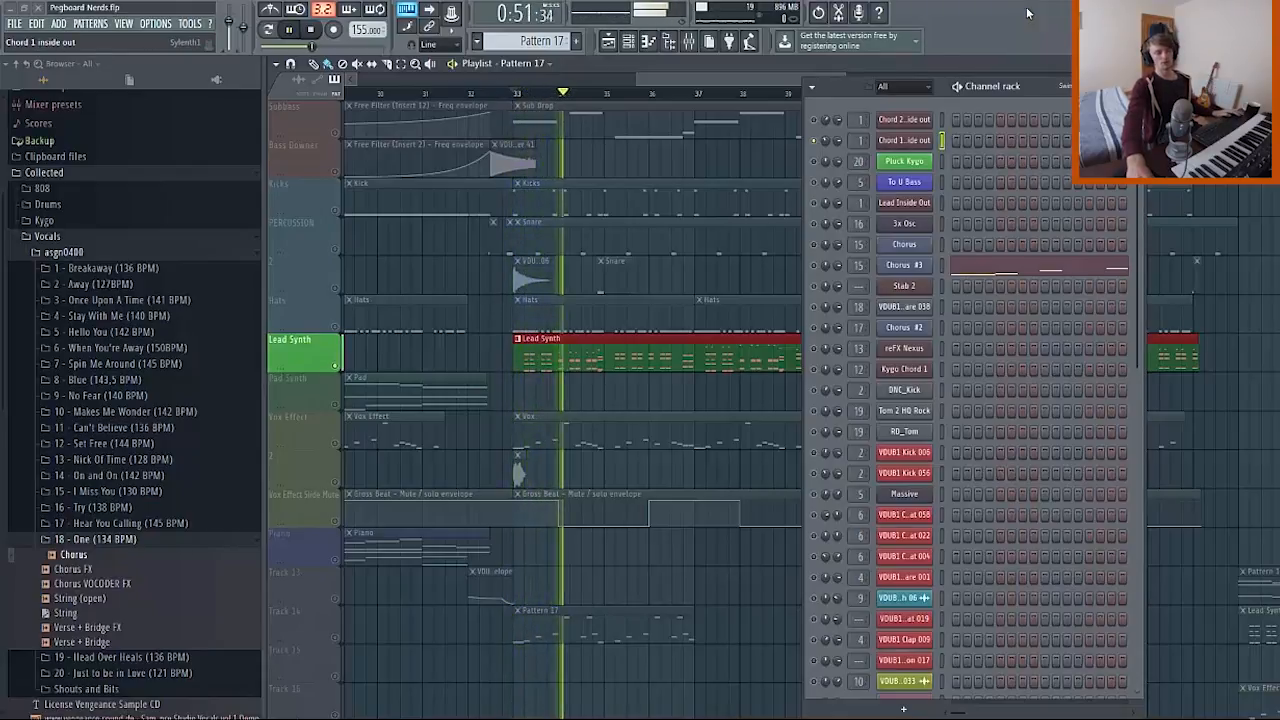
key(space)
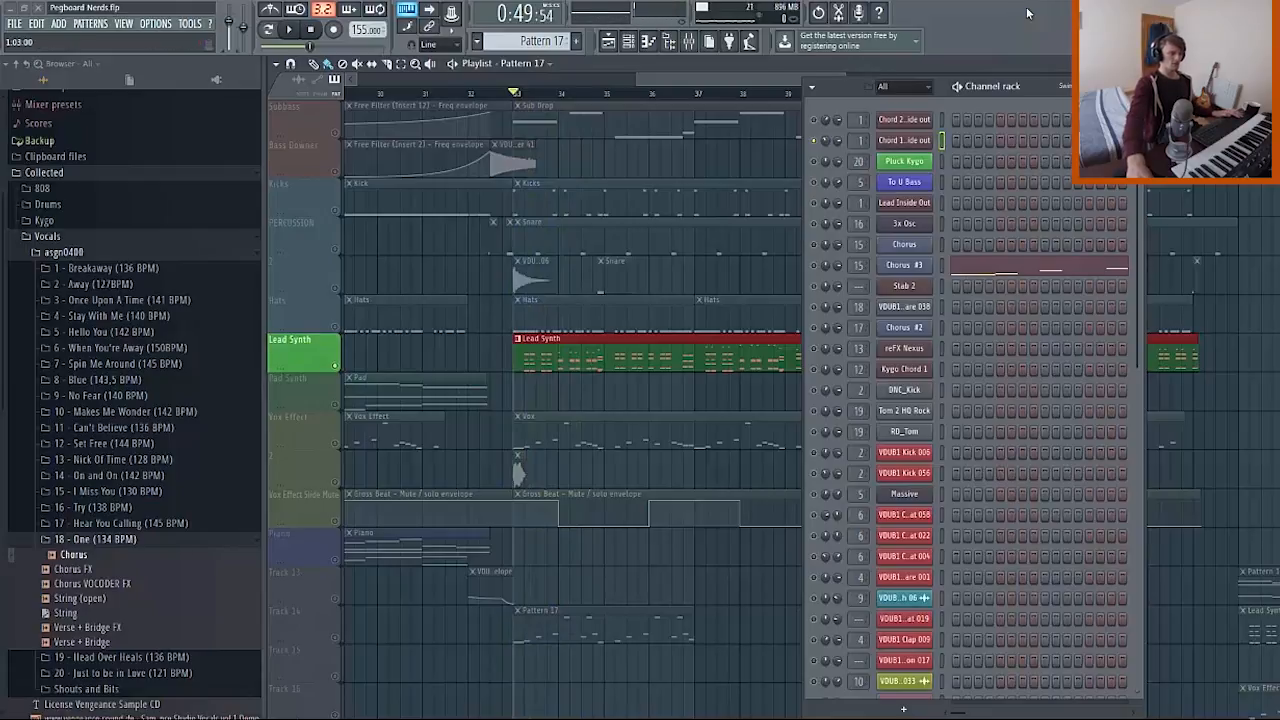
key(F6)
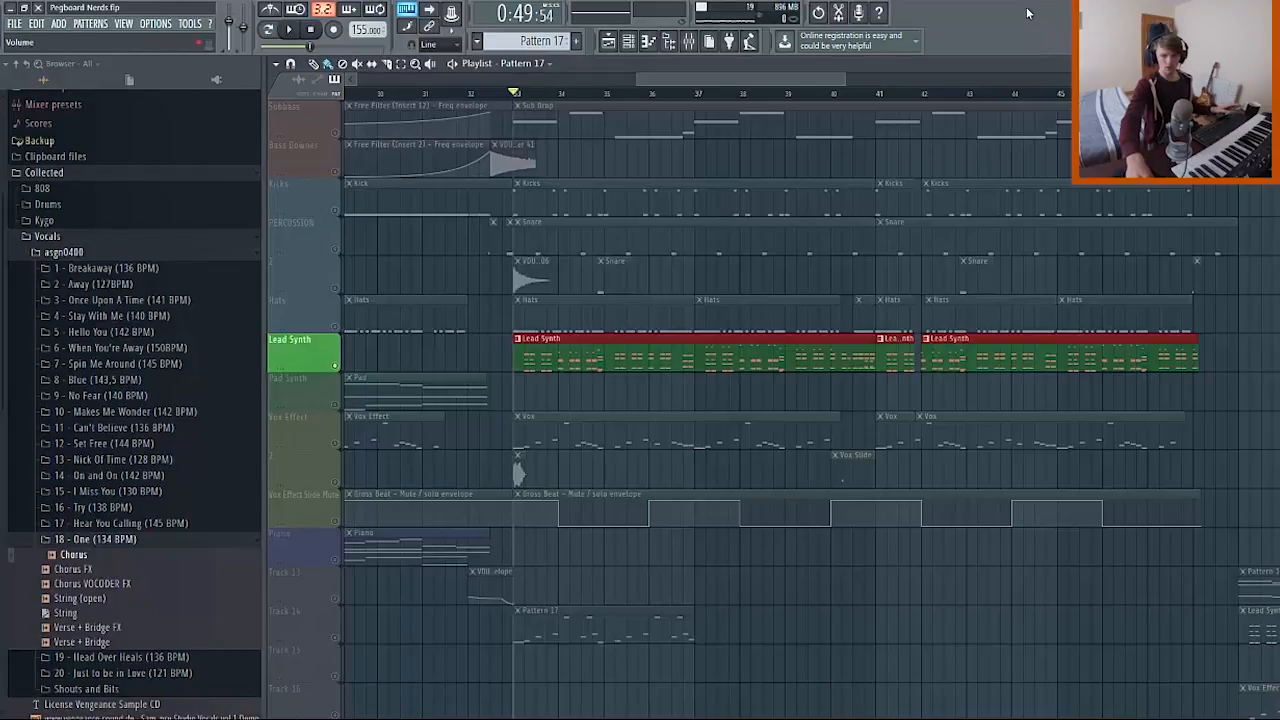
Examine and play the Lead Synth pattern's notes for Chord 2 inside out in the piano roll.
key(F7)
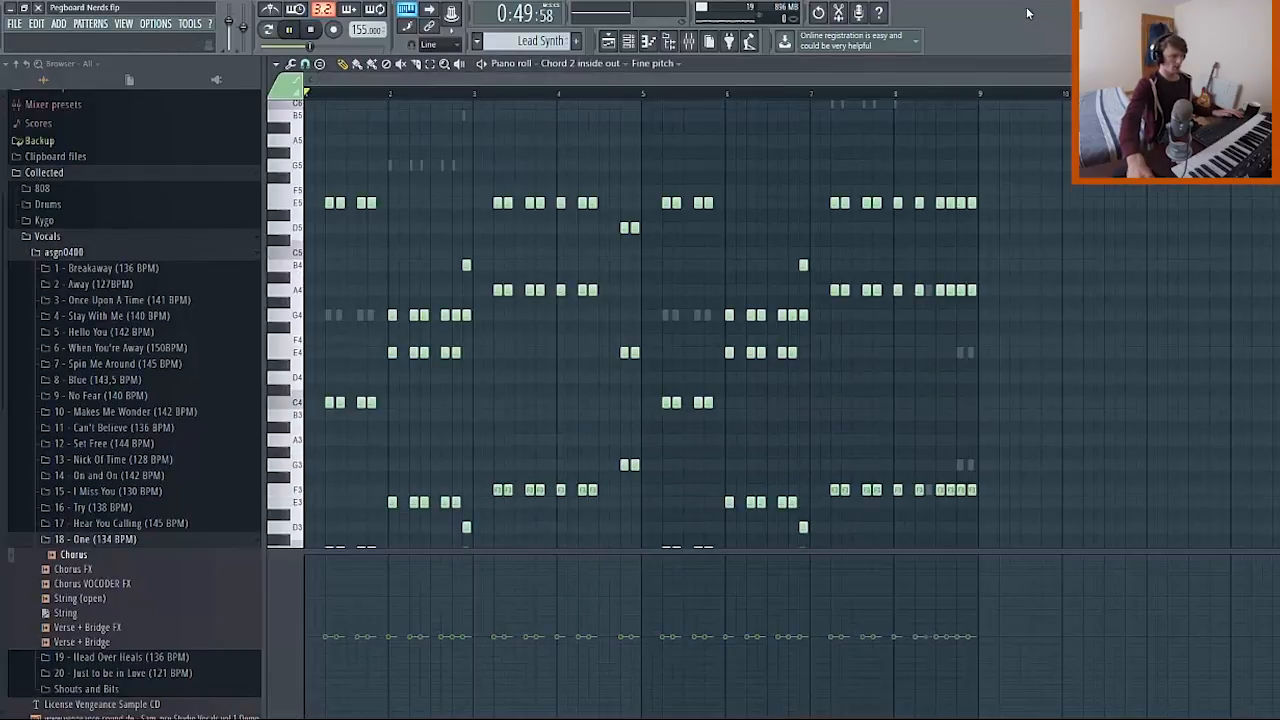
key(space)
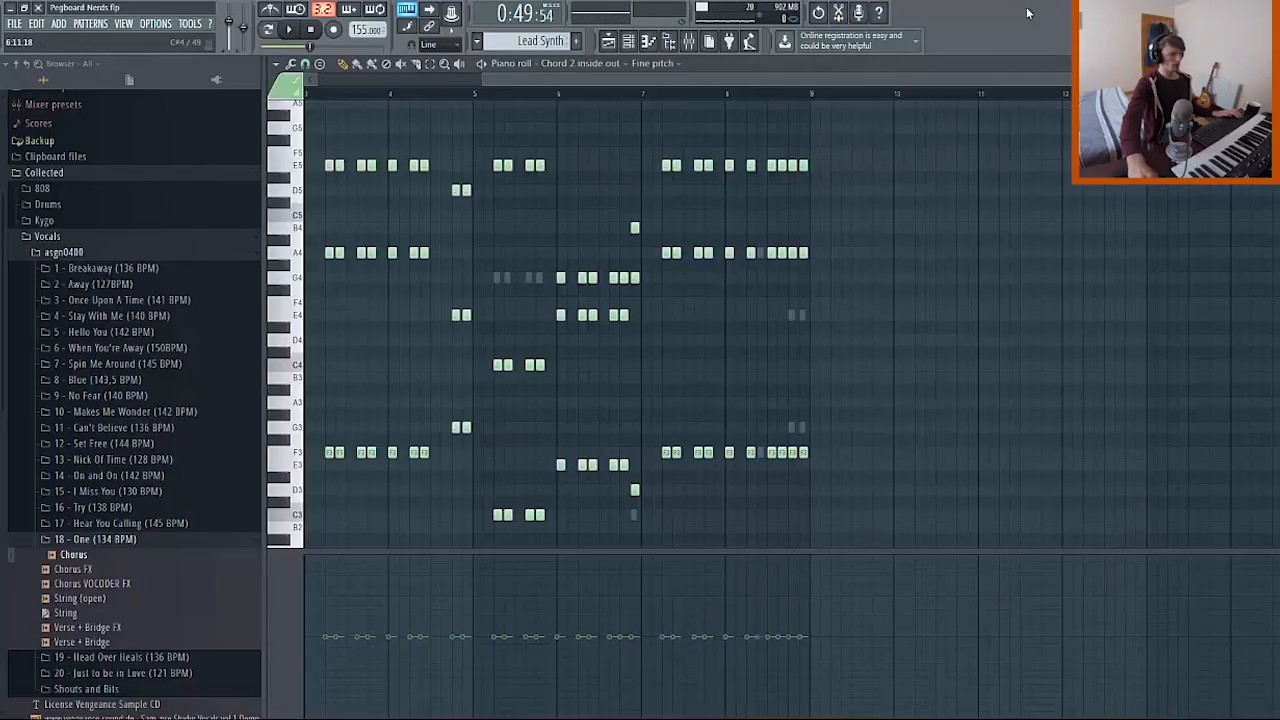
scroll(615, 342, down, 3)
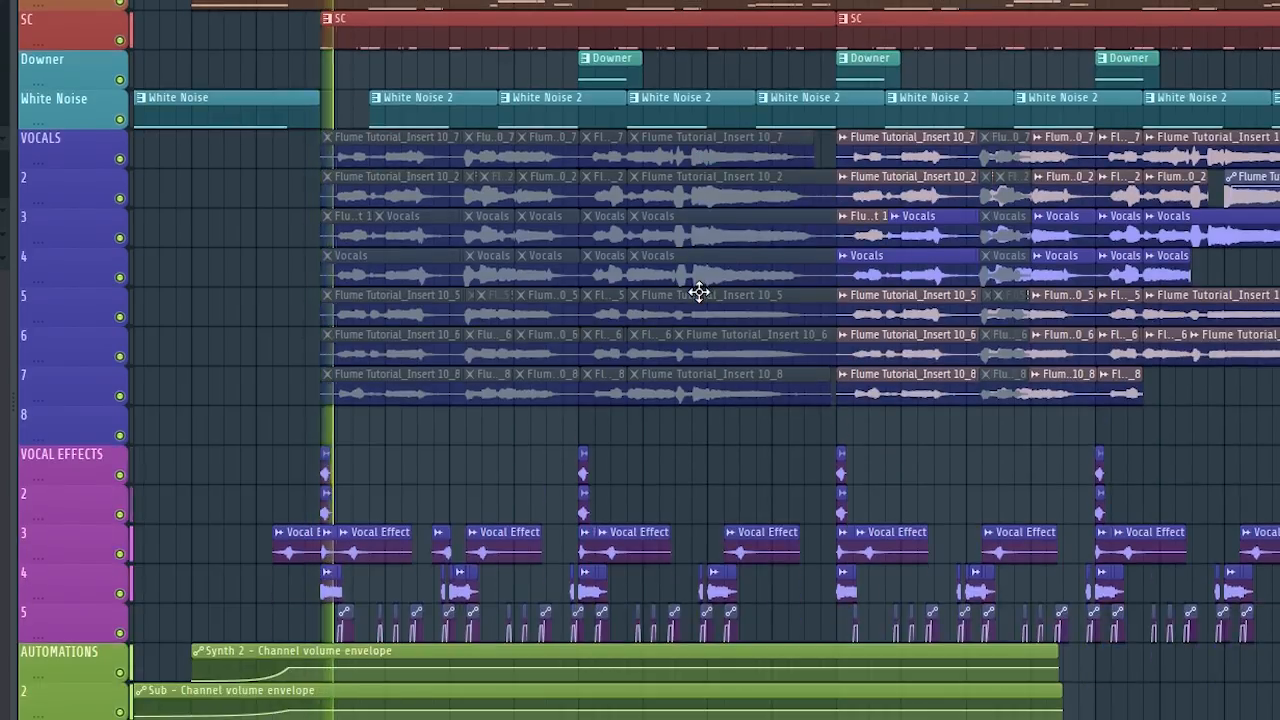
Survey the Flume tutorial project's playlist, from the vocal, effect and automation tracks to the drum and synth tracks.
scroll(694, 286, down, 2)
scroll(717, 286, up, 6)
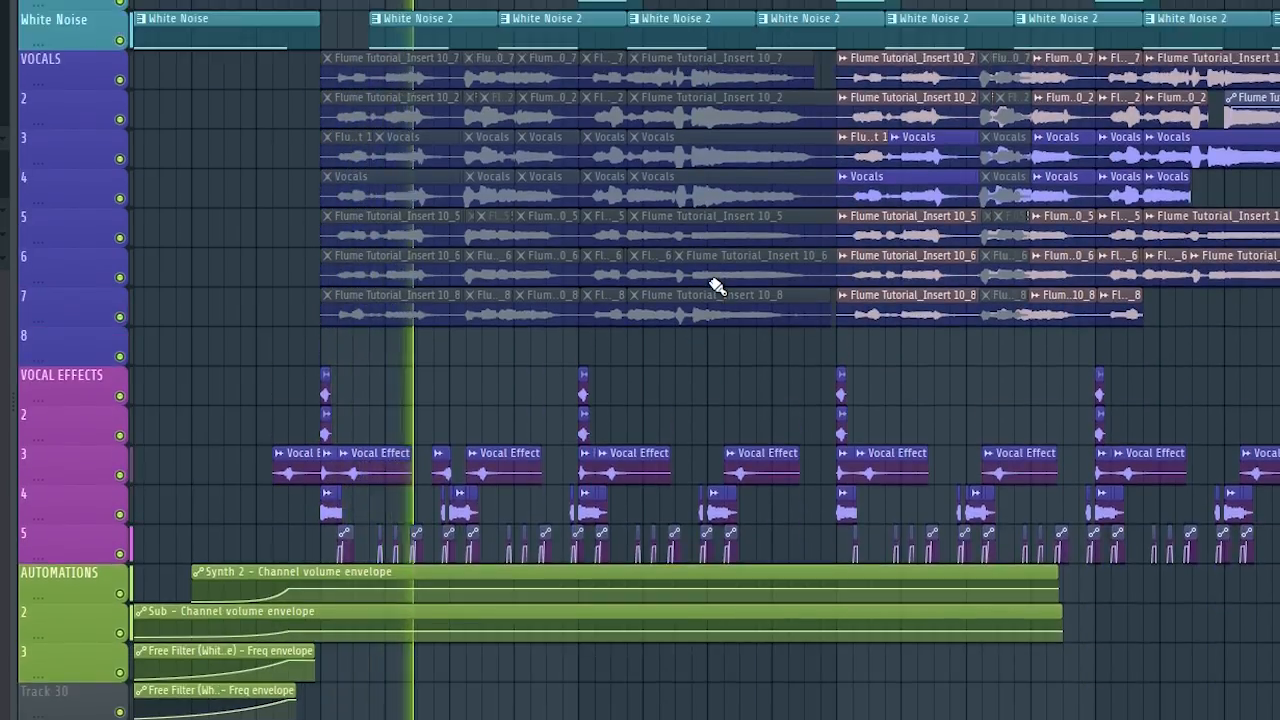
scroll(795, 228, up, 3)
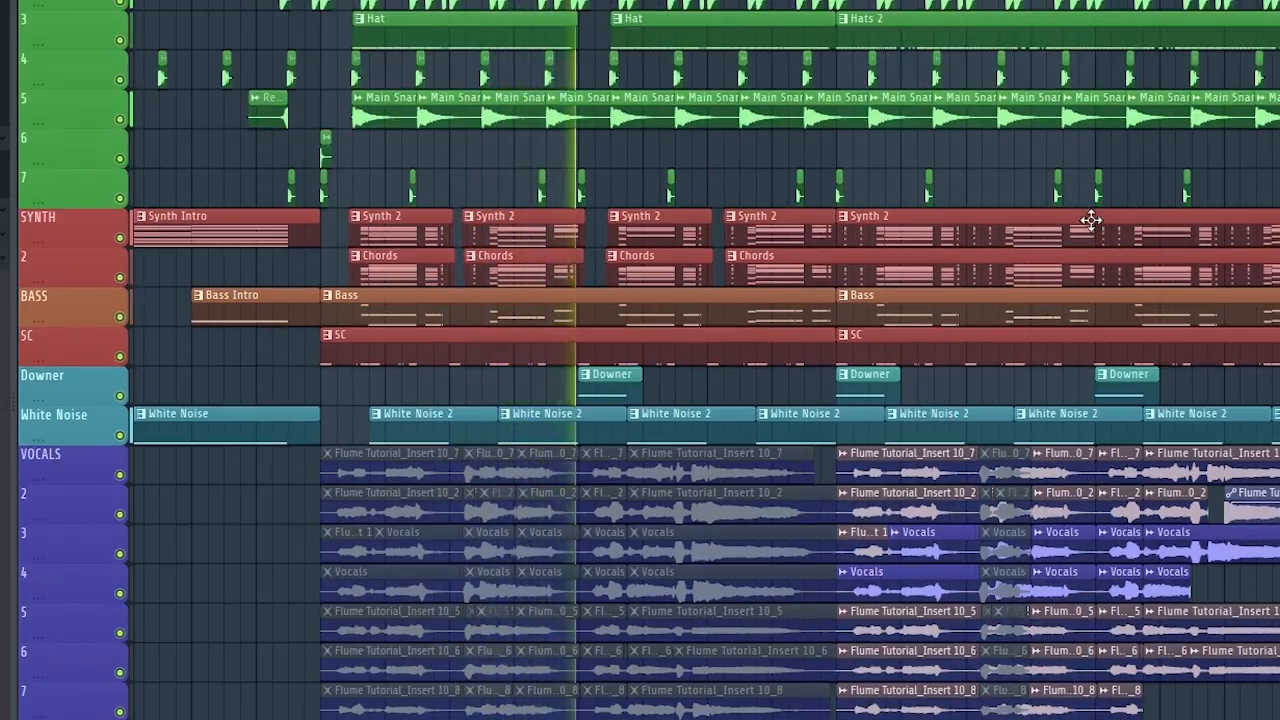
scroll(1086, 214, up, 1)
scroll(1123, 274, down, 1)
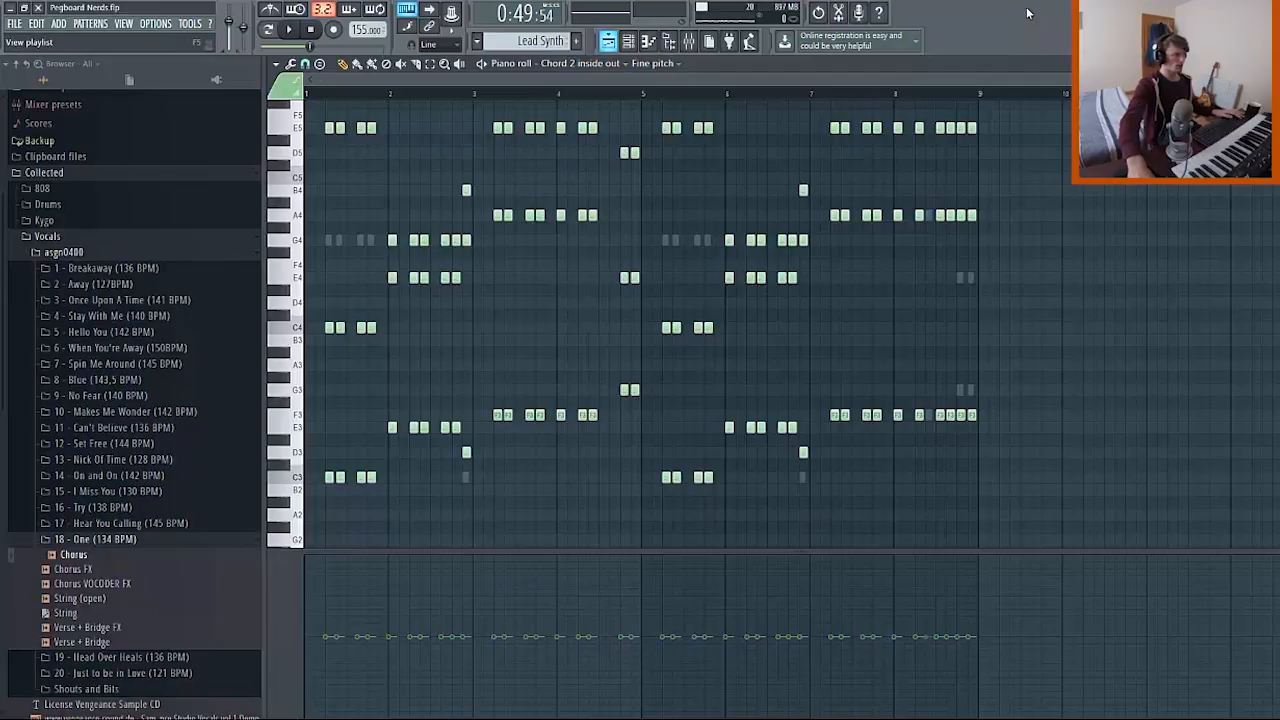
Return to the Pegboard Nerds playlist and bring the whole drop and the clips from bar 49 into view.
key(F5)
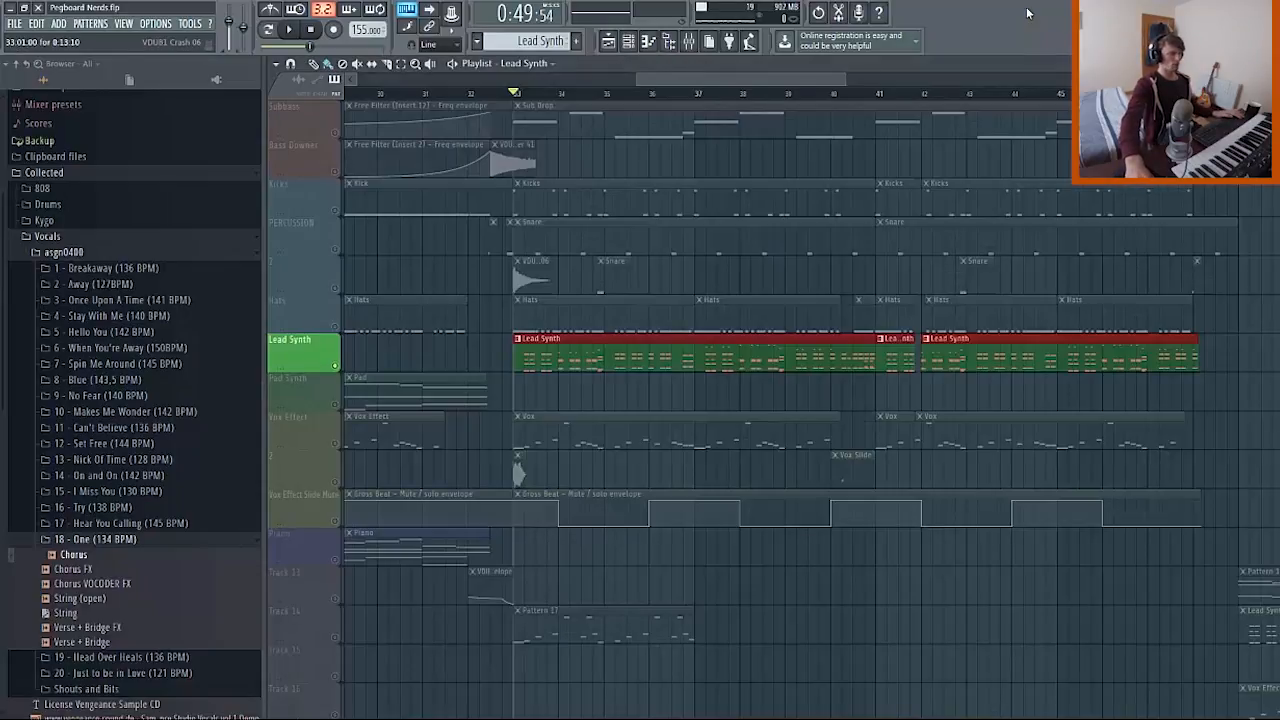
scroll(537, 300, down, 3)
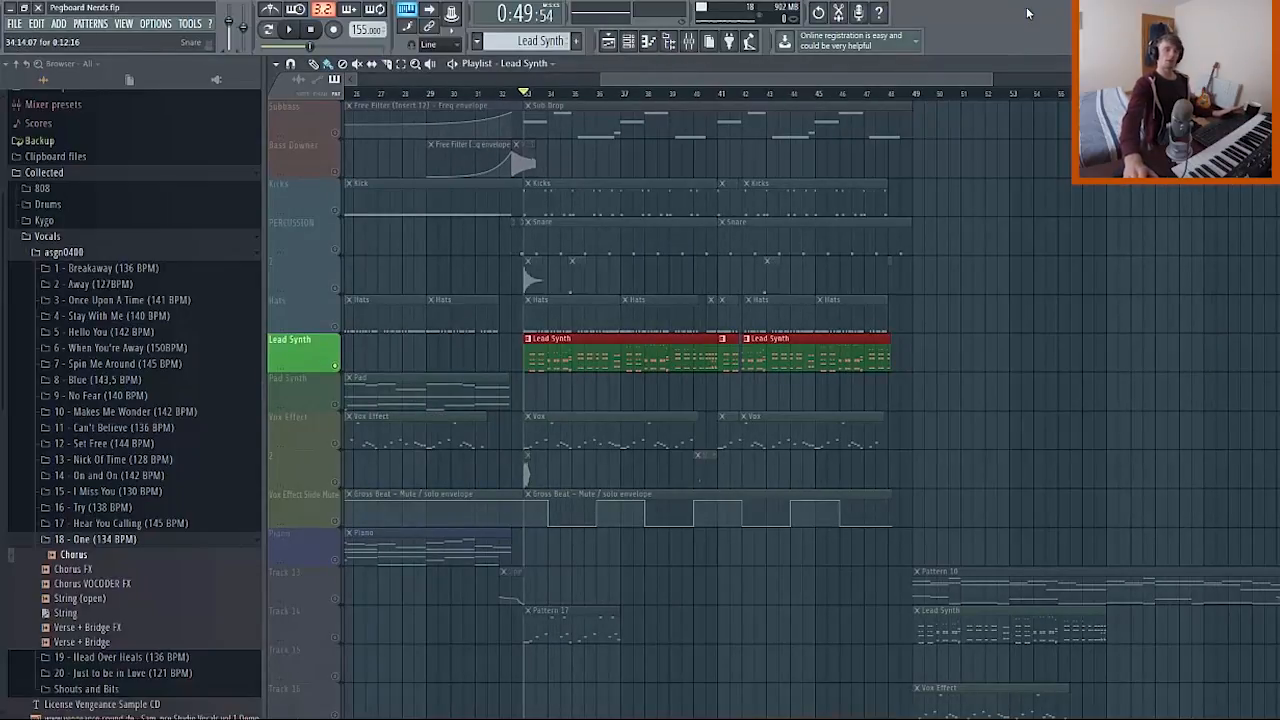